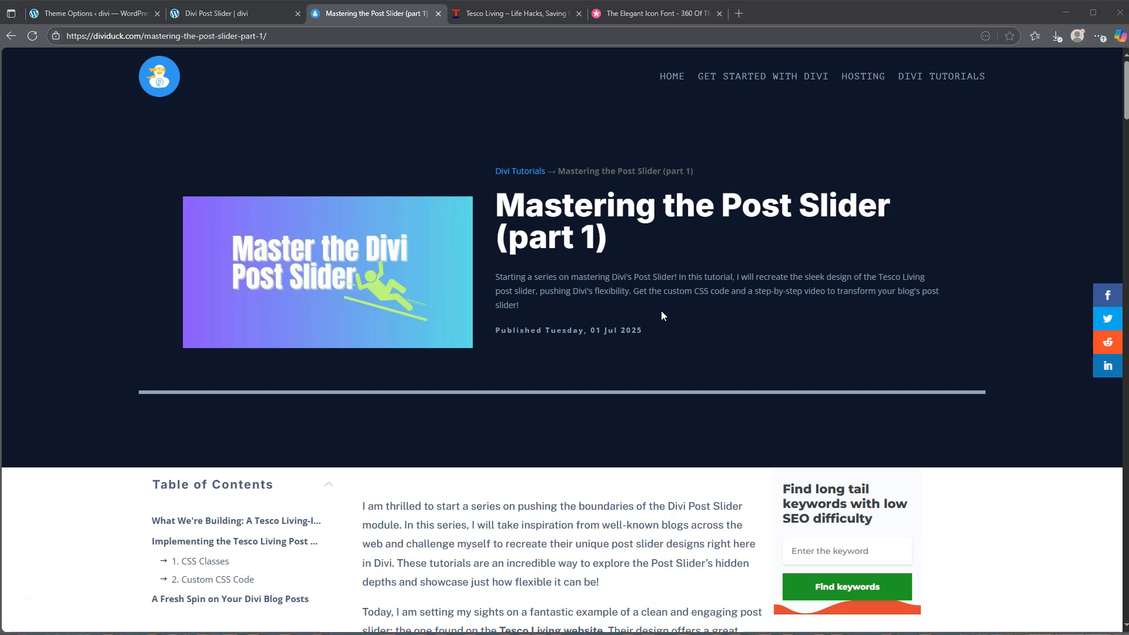
Compare the default post slider with the updated design on the Divi Post Slider page, stepping through several slides
left_click(230, 14)
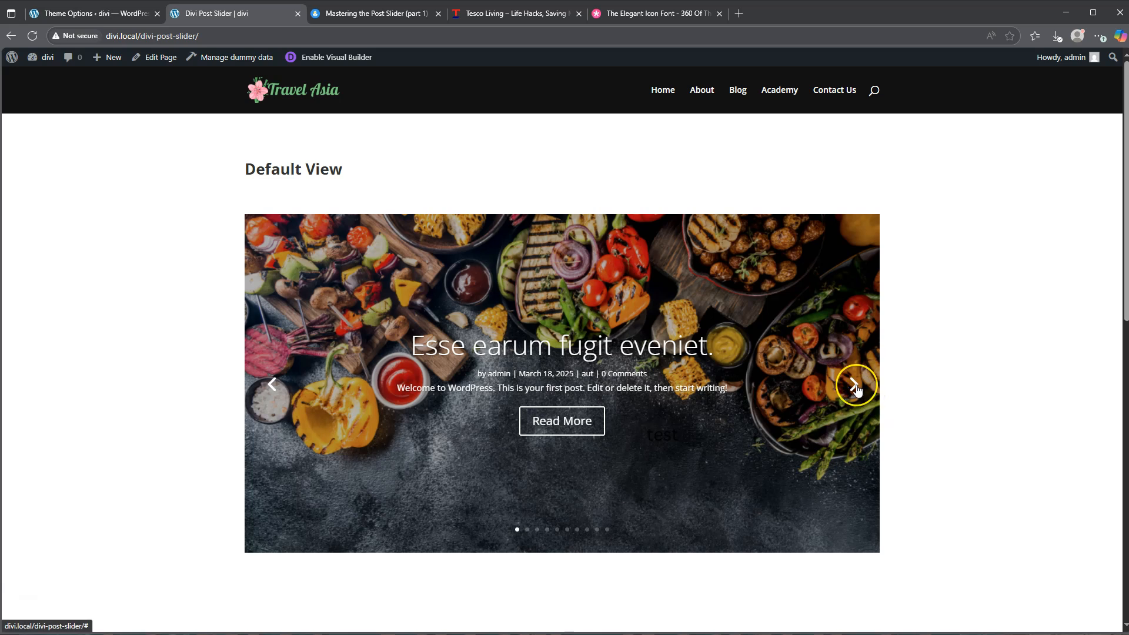
left_click(854, 387)
left_click(855, 387)
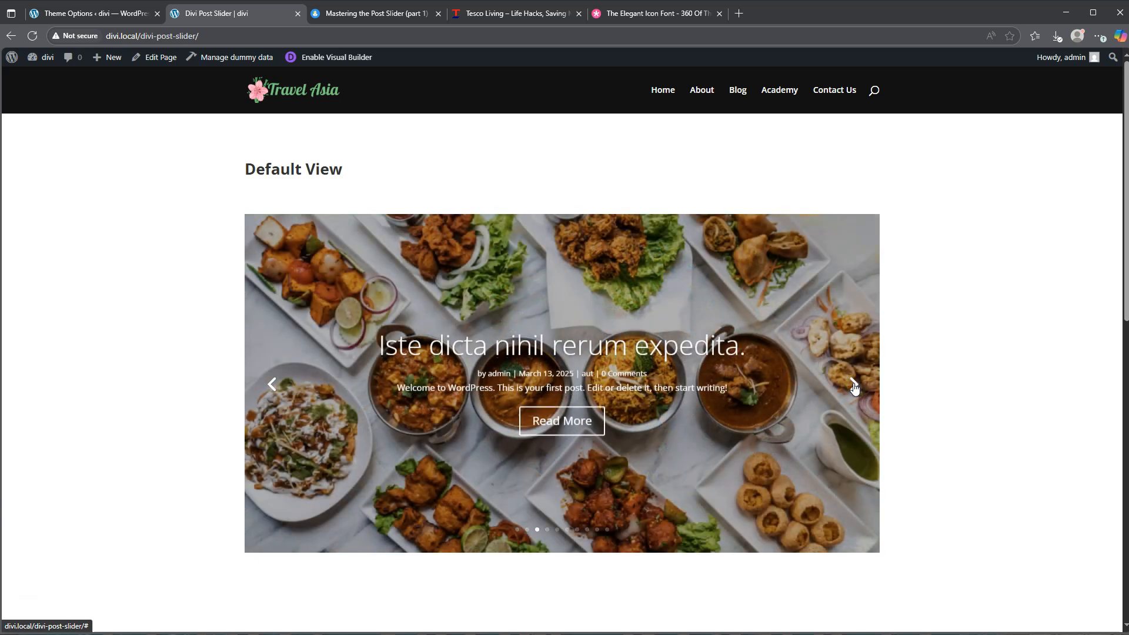
left_click(854, 387)
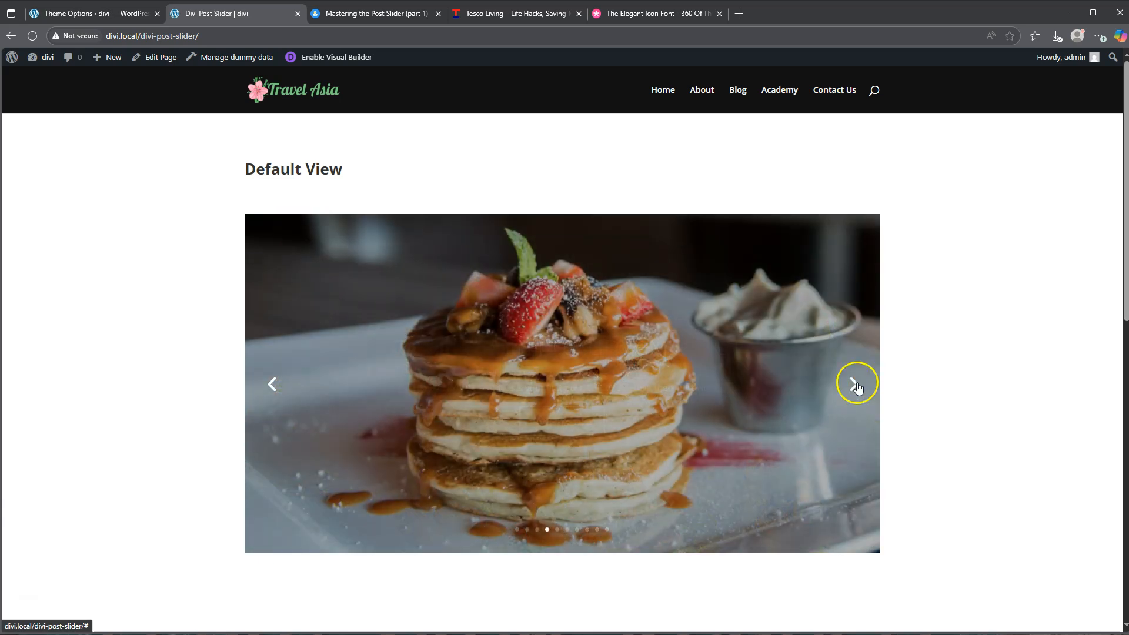
scroll(922, 369, "down", 8)
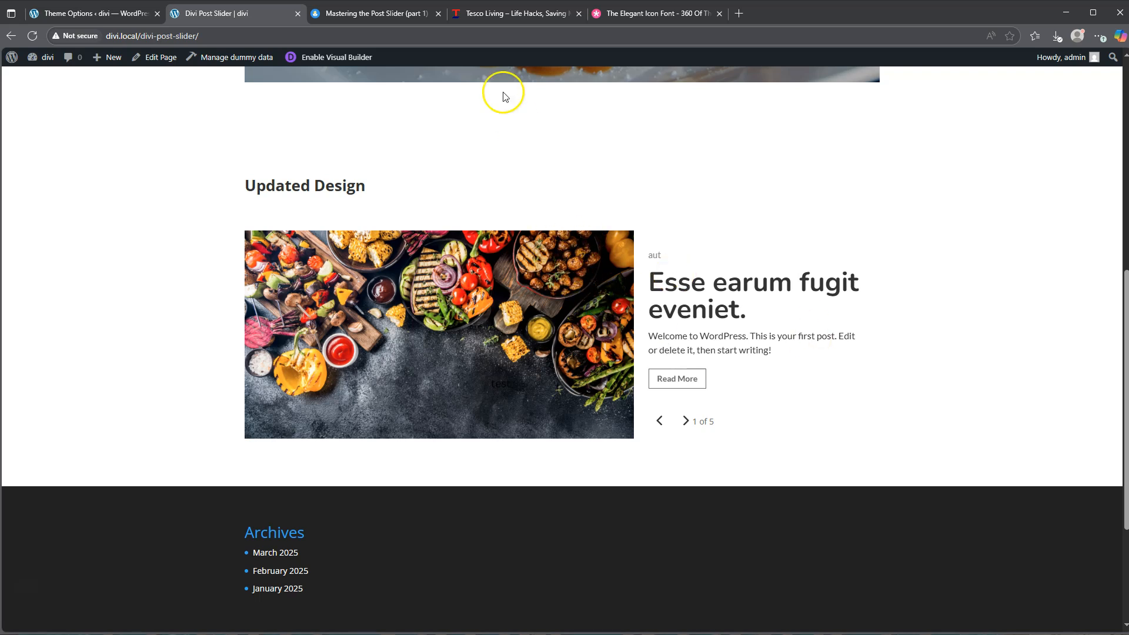
Step through the slides of the archived Tesco Living post slider to examine its layout, and close that page
left_click(509, 13)
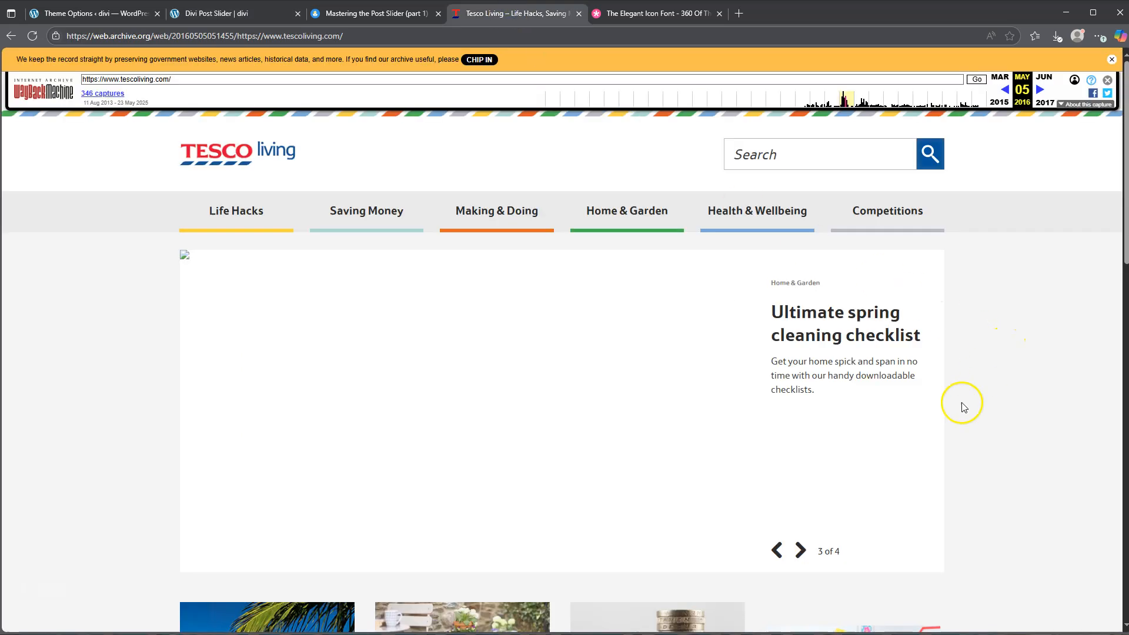
left_click(800, 551)
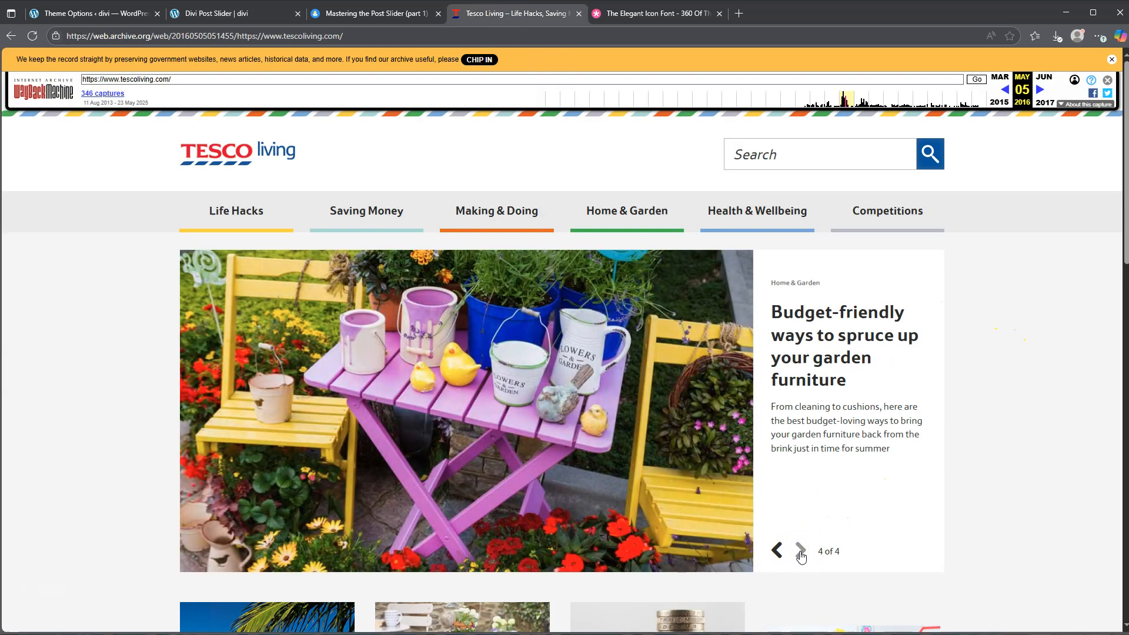
left_click(800, 550)
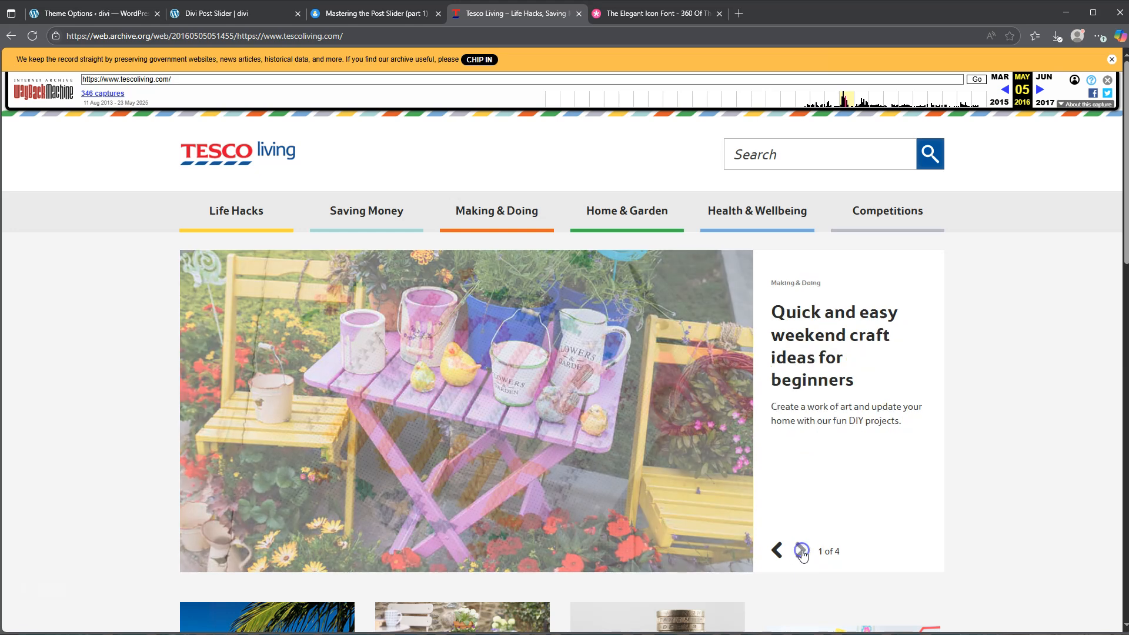
left_click(801, 550)
left_click(801, 551)
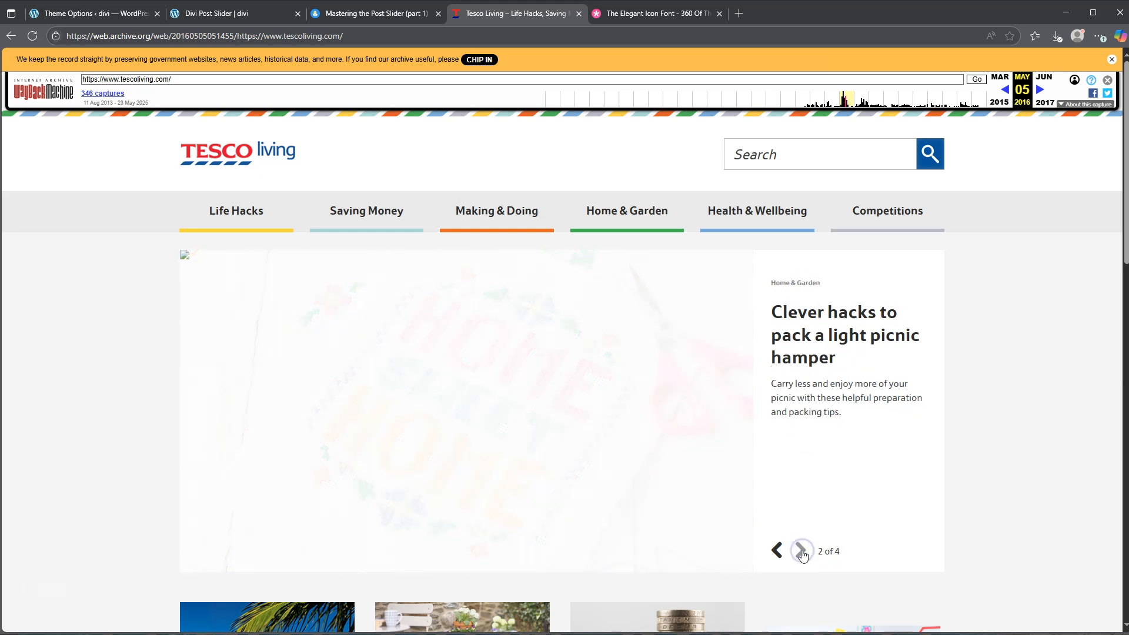
left_click(801, 551)
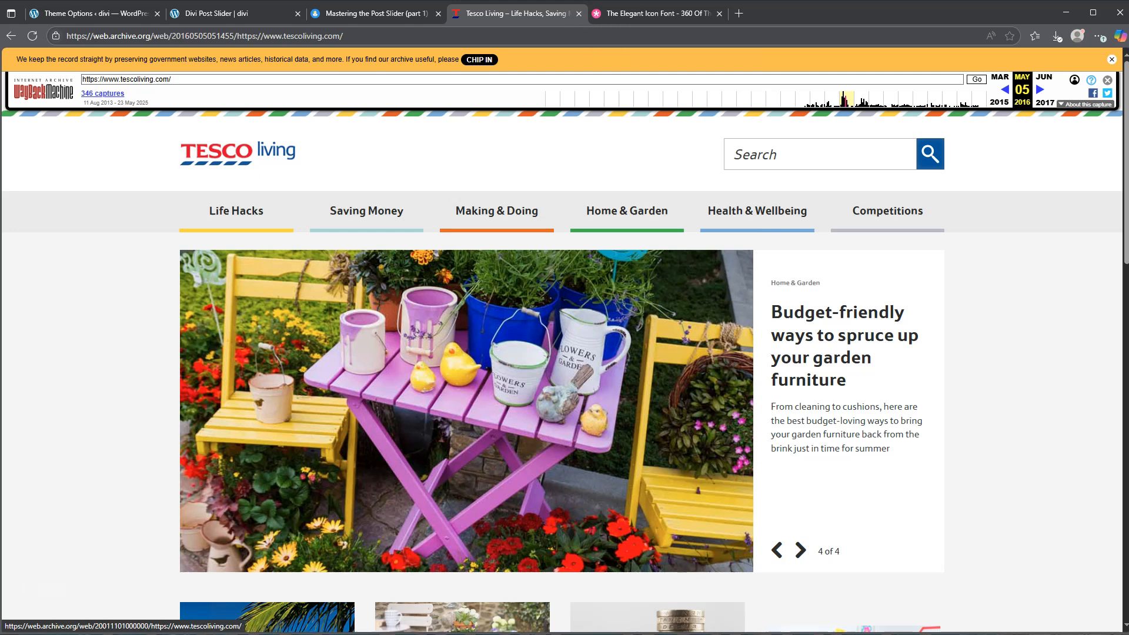
left_click(581, 17)
left_click(581, 16)
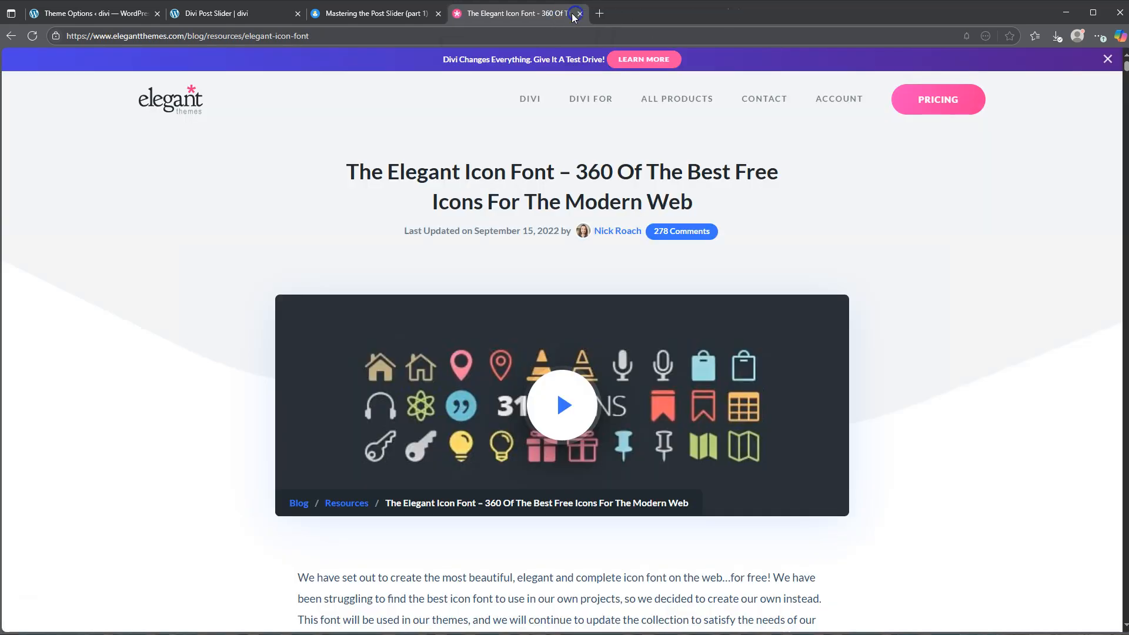
Review the "Mastering the Post Slider (part 1)" article down to its CSS Classes and Custom CSS Code sections
left_click(381, 15)
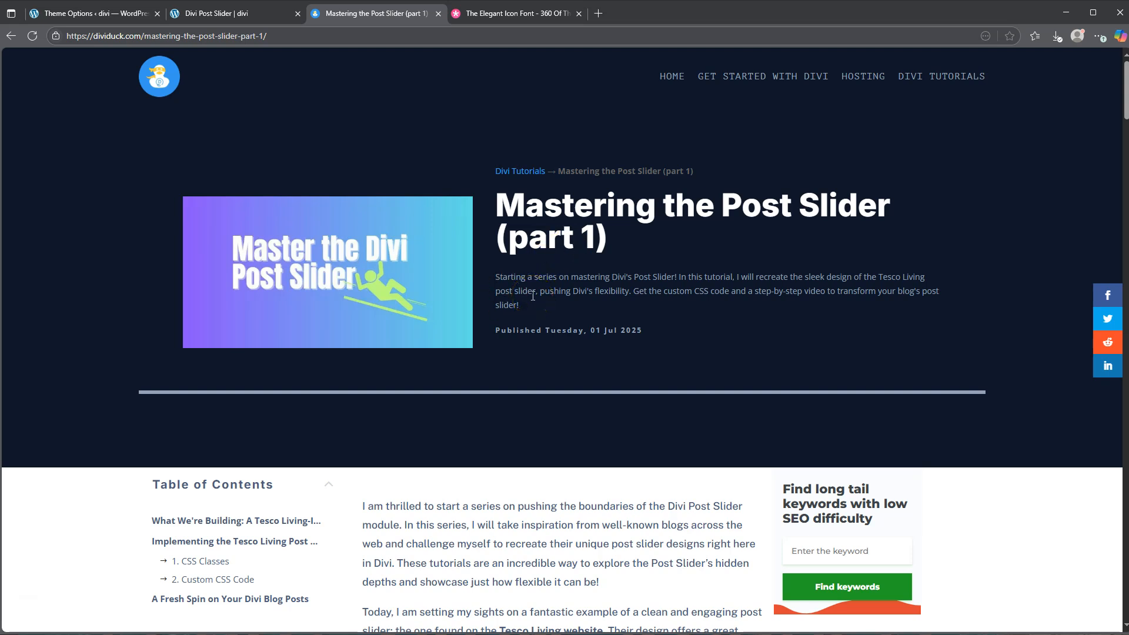
scroll(533, 296, "down", 9)
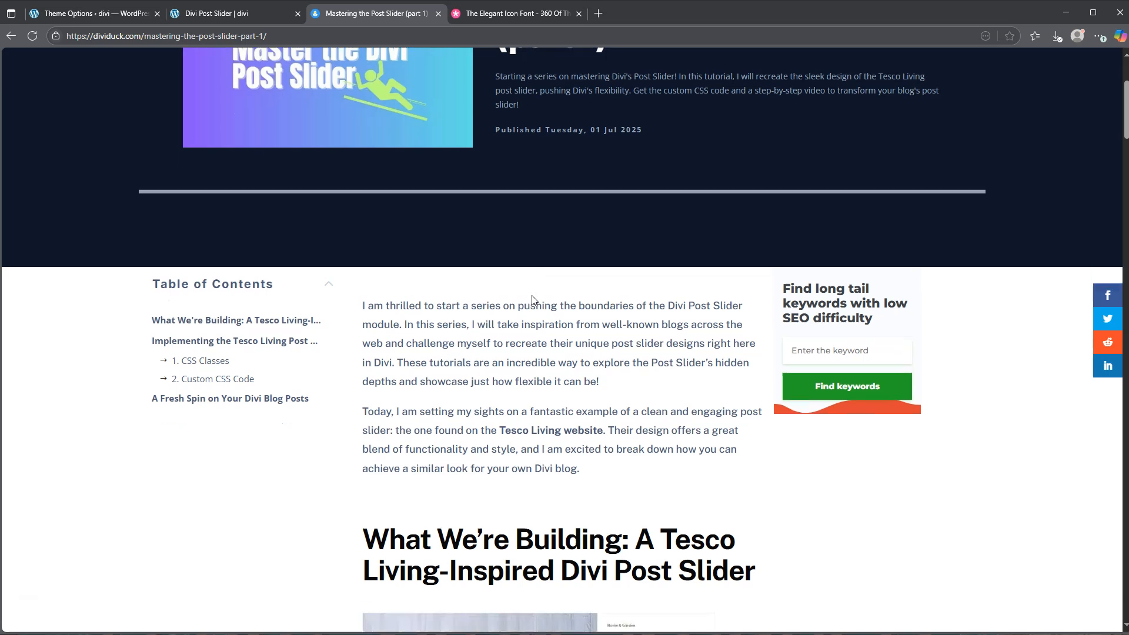
scroll(533, 296, "down", 9)
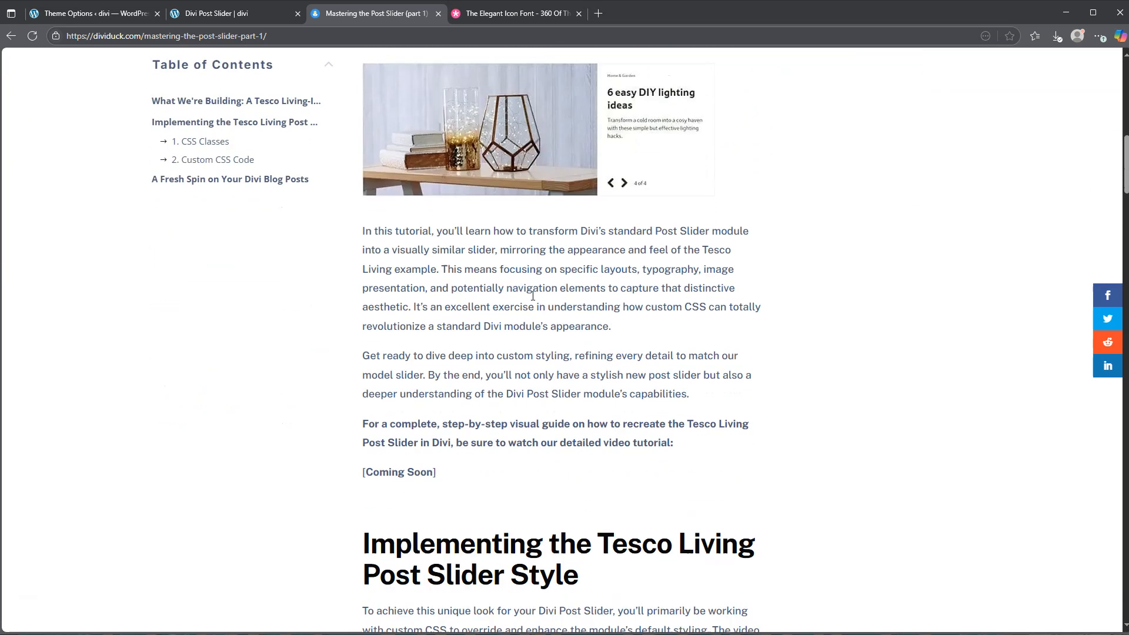
scroll(532, 295, "down", 2)
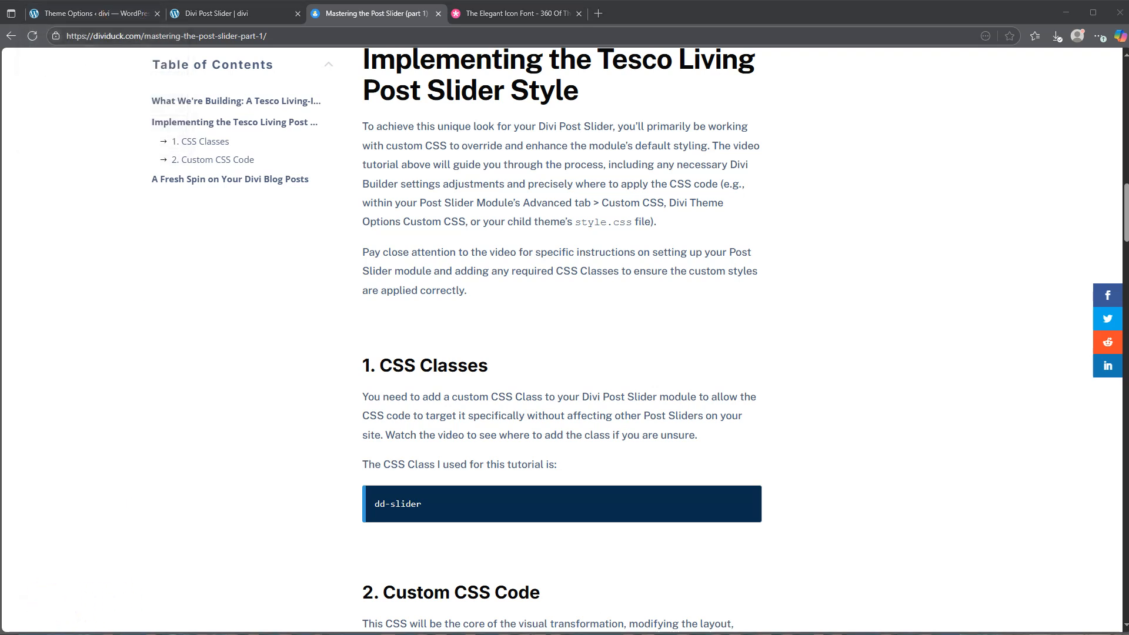
Look up the arrow icons and their codes in the Elegant Icon Font article's Unicode reference guide
left_click(505, 14)
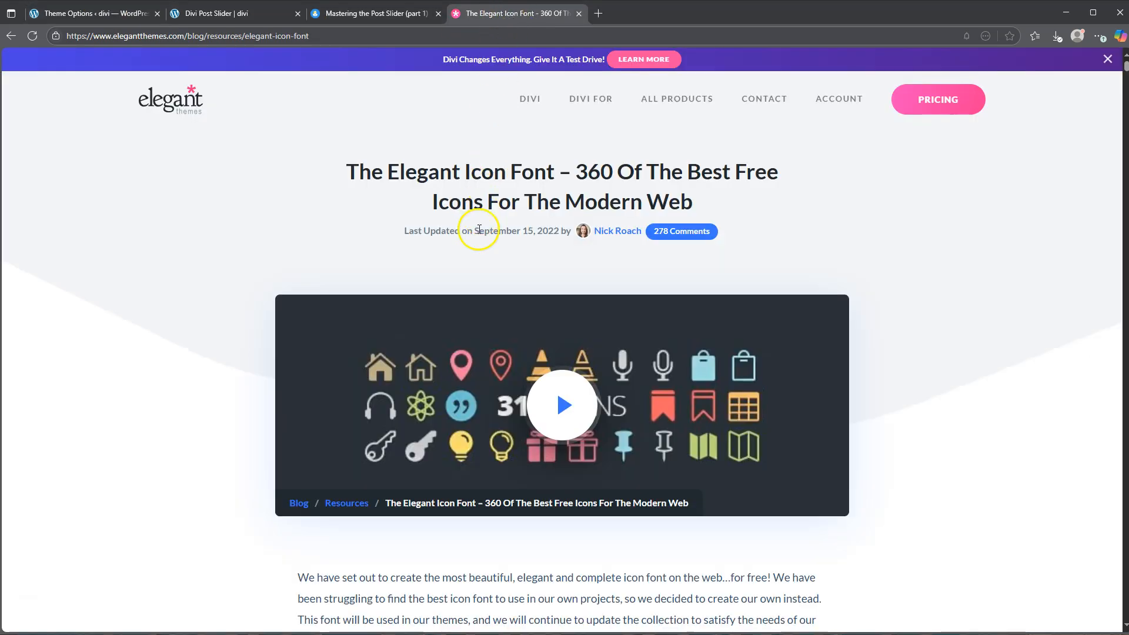
scroll(479, 233, "down", 10)
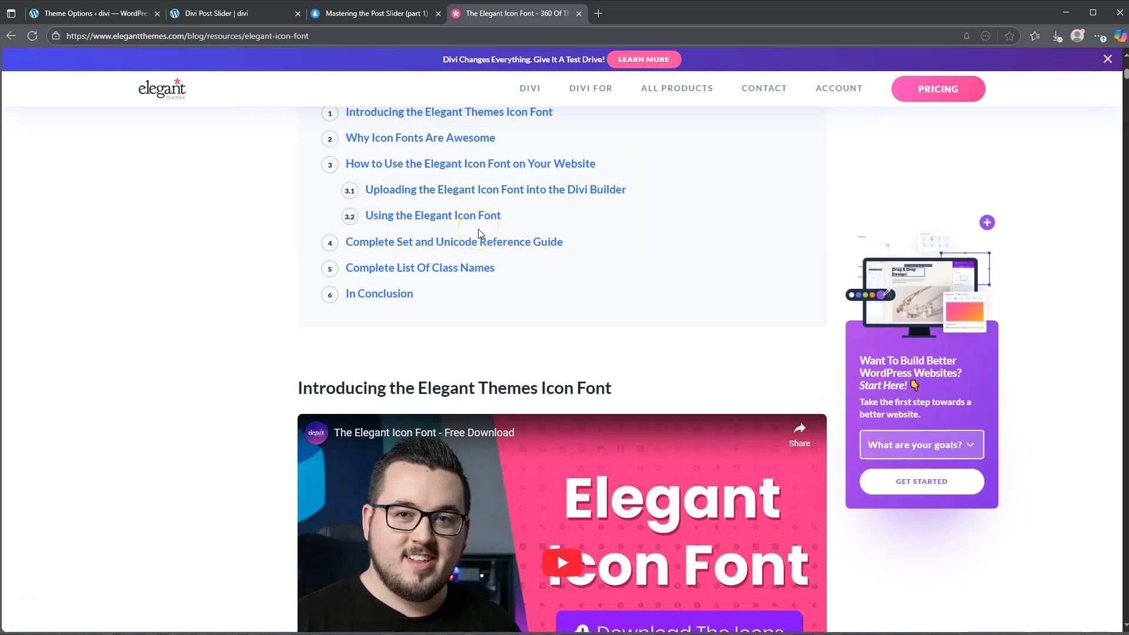
left_click(473, 227)
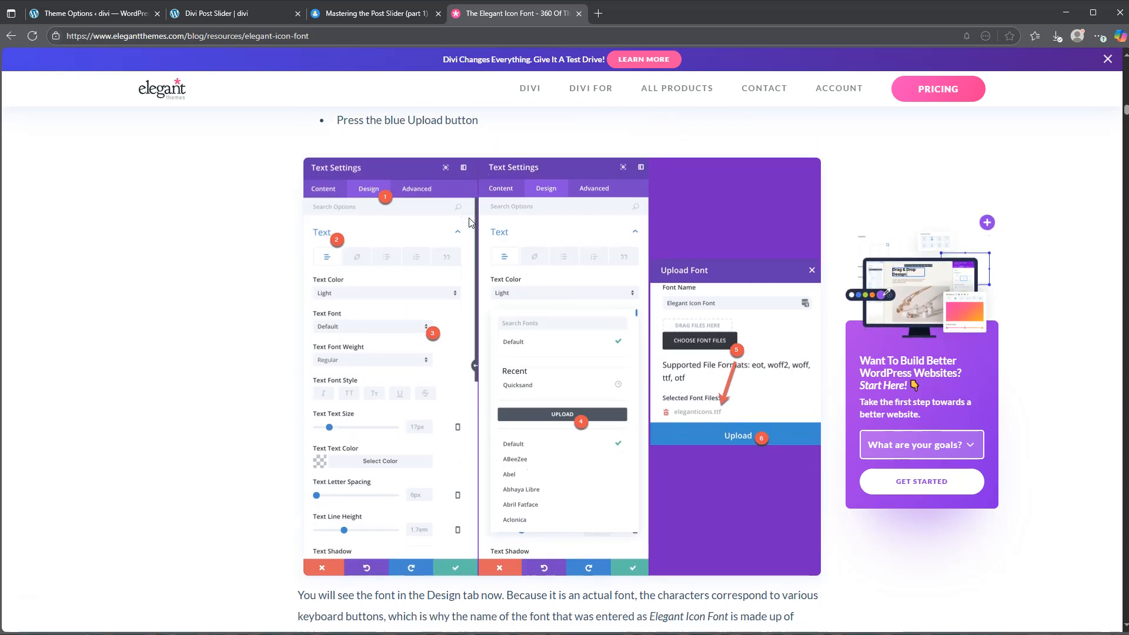
left_click(429, 243)
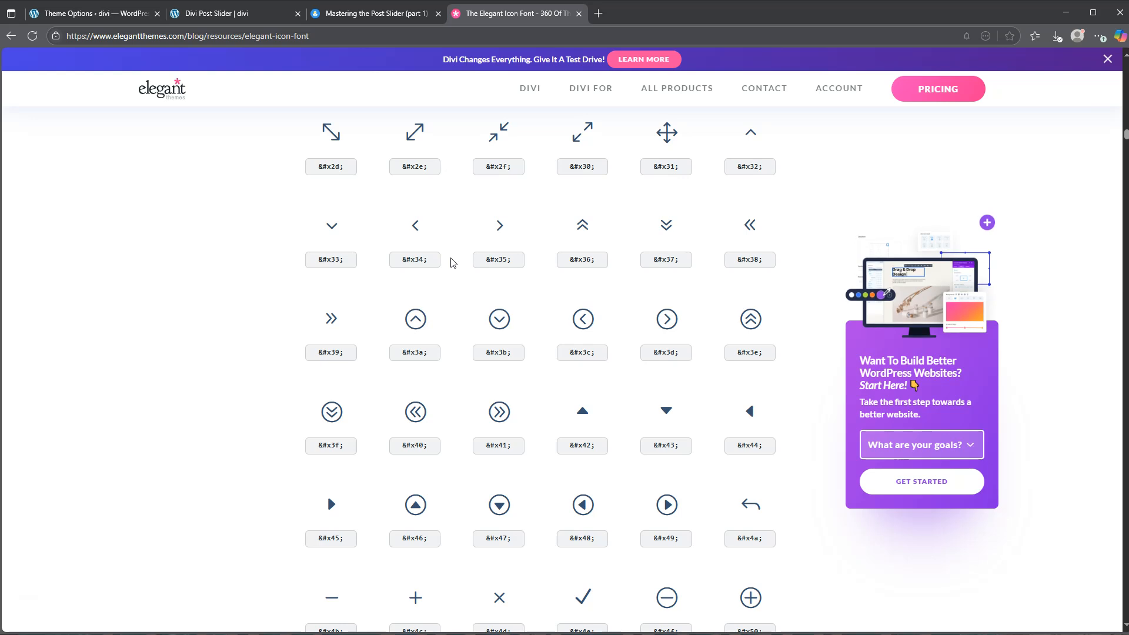
Go to the divi site's WordPress dashboard and start a new page in a separate browser tab
left_click(85, 13)
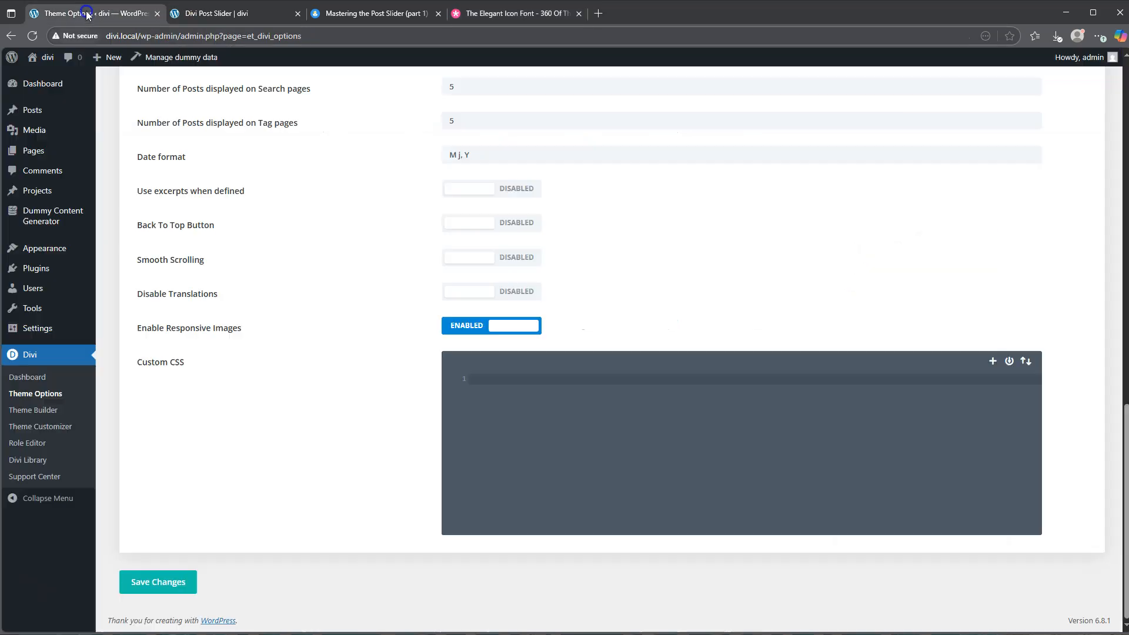
left_click(221, 14)
mouse_move(42, 57)
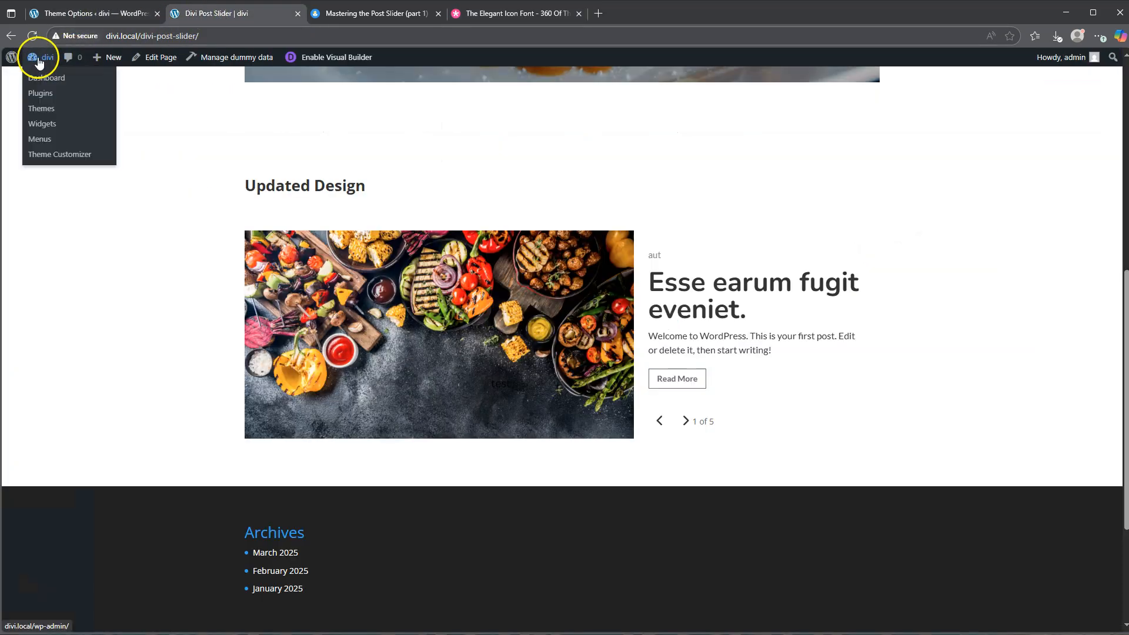
left_click(43, 79)
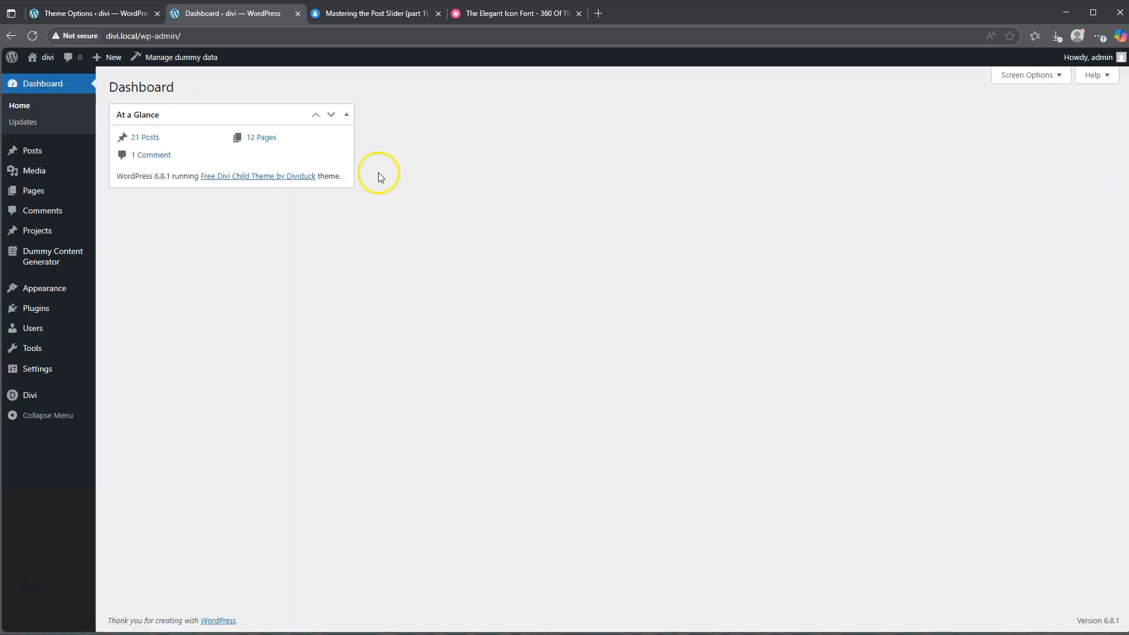
right_click(34, 192)
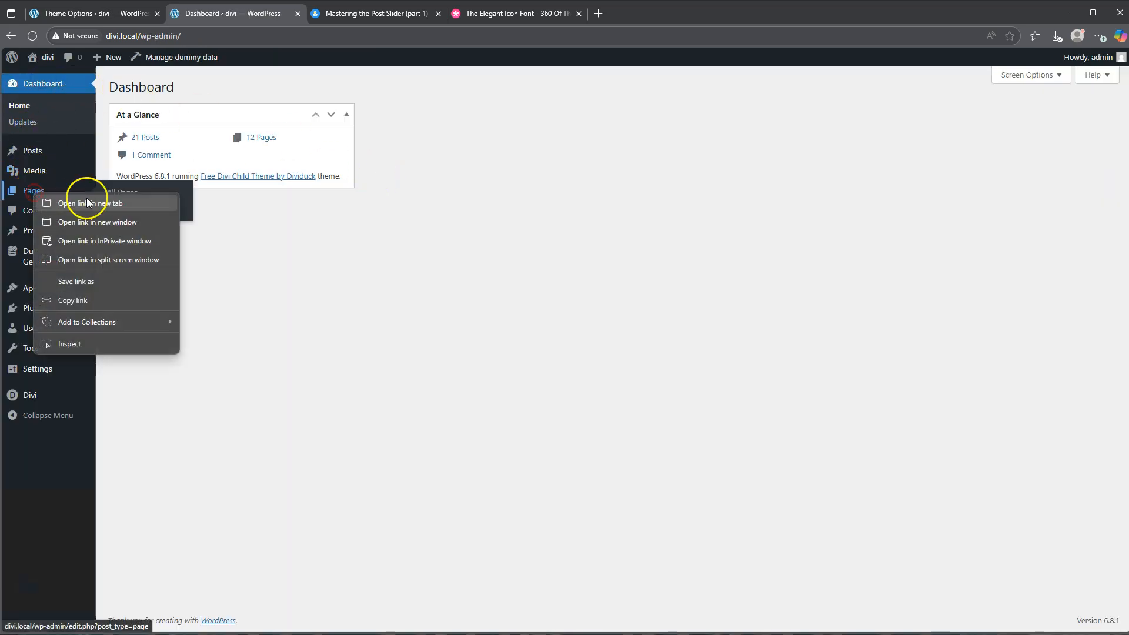
left_click(320, 224)
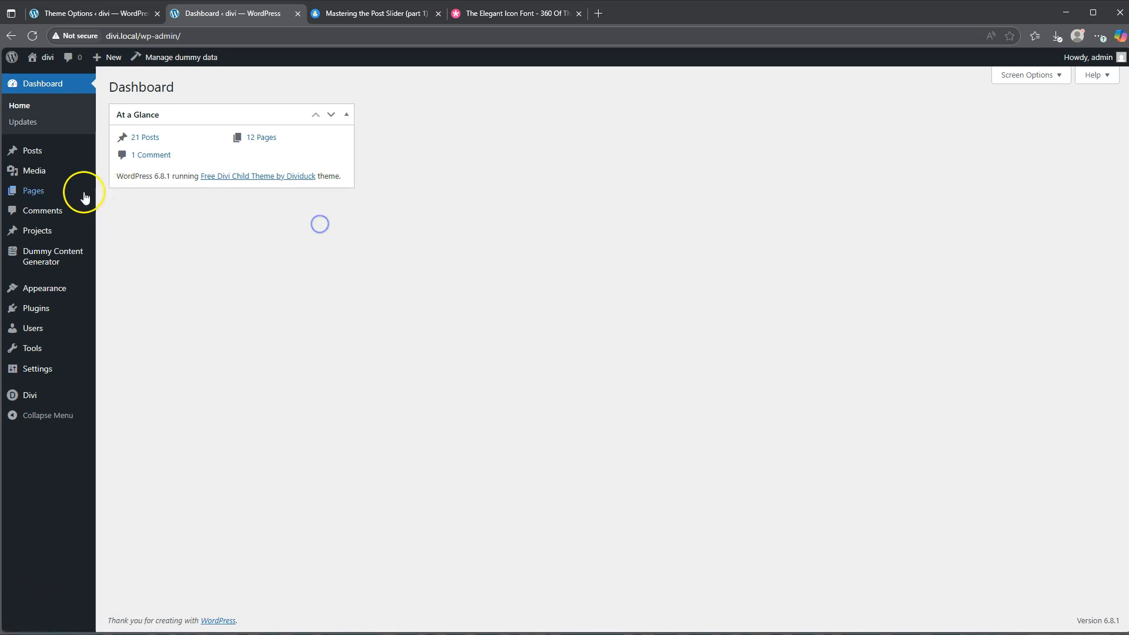
right_click(126, 209)
left_click(153, 221)
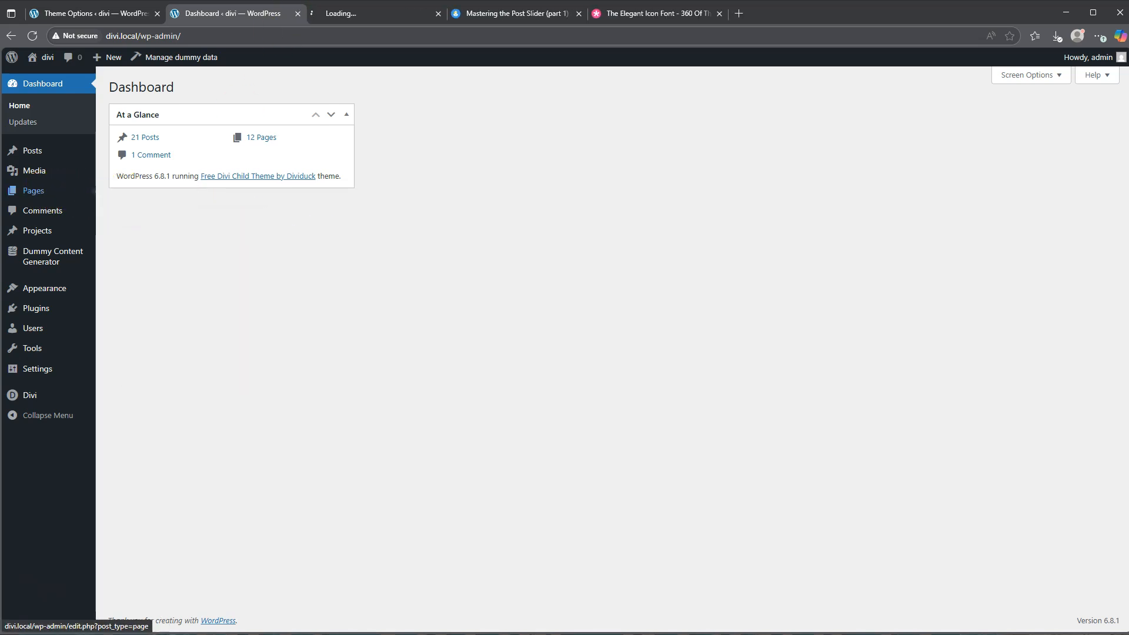
left_click(362, 13)
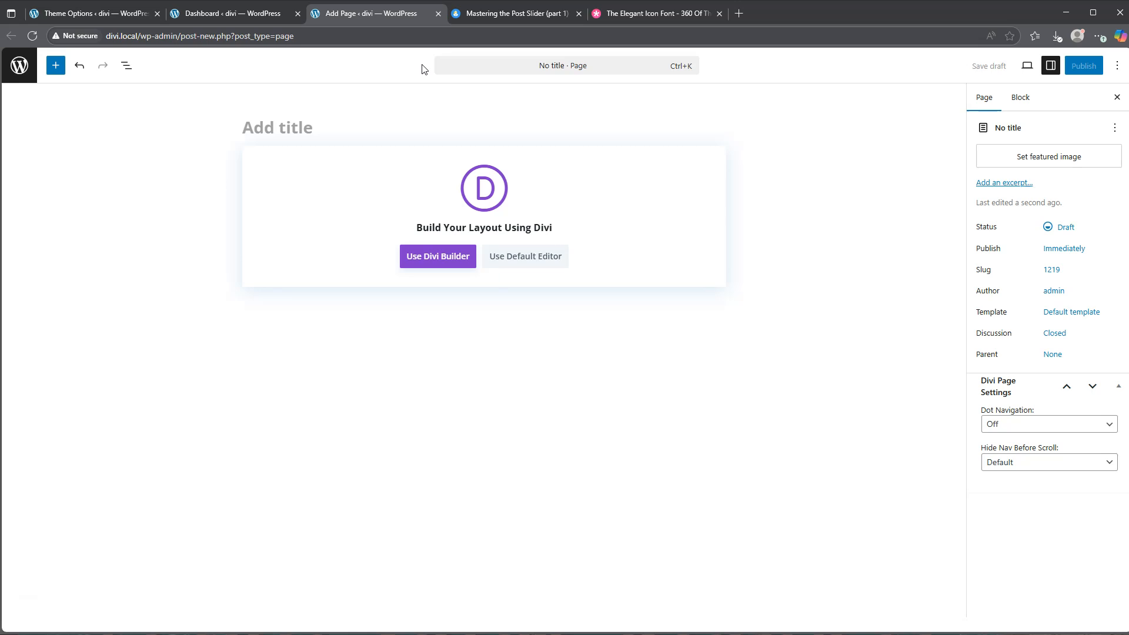
Title the page "Divi Post Slider Demo" and start building it from scratch with the Divi Builder
type("Div")
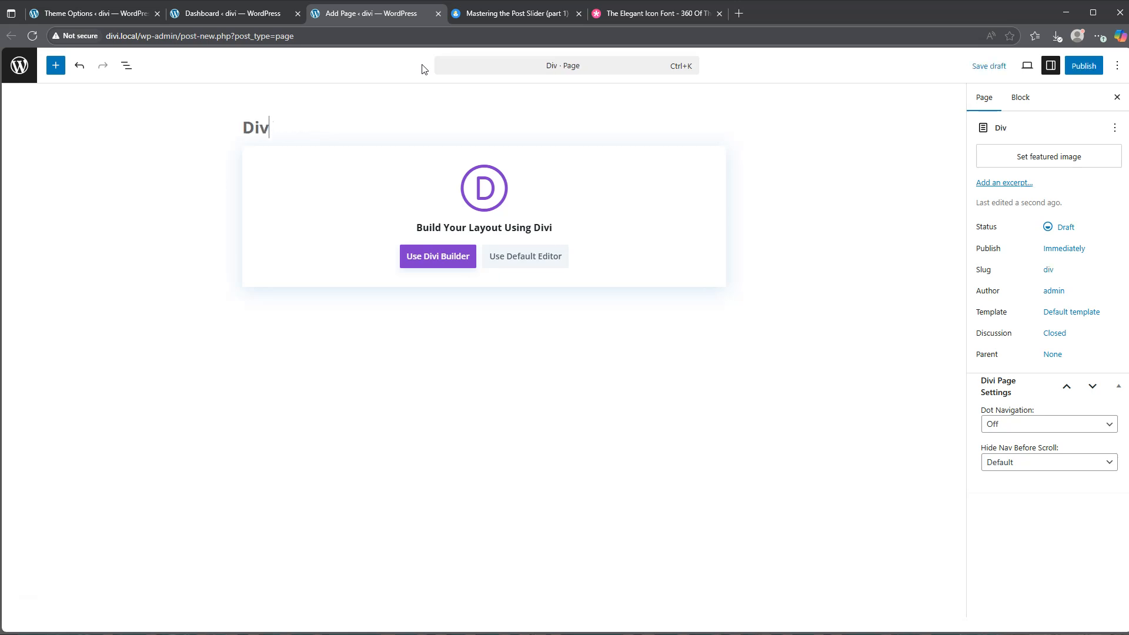
type("i")
type(" Post Sl")
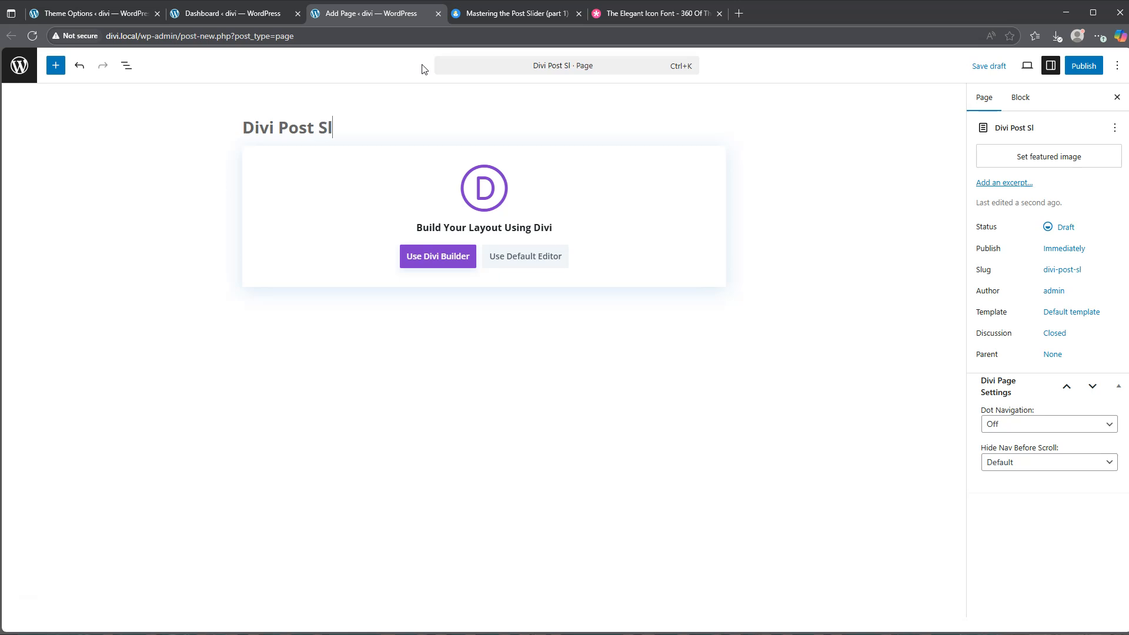
type("ider Demo")
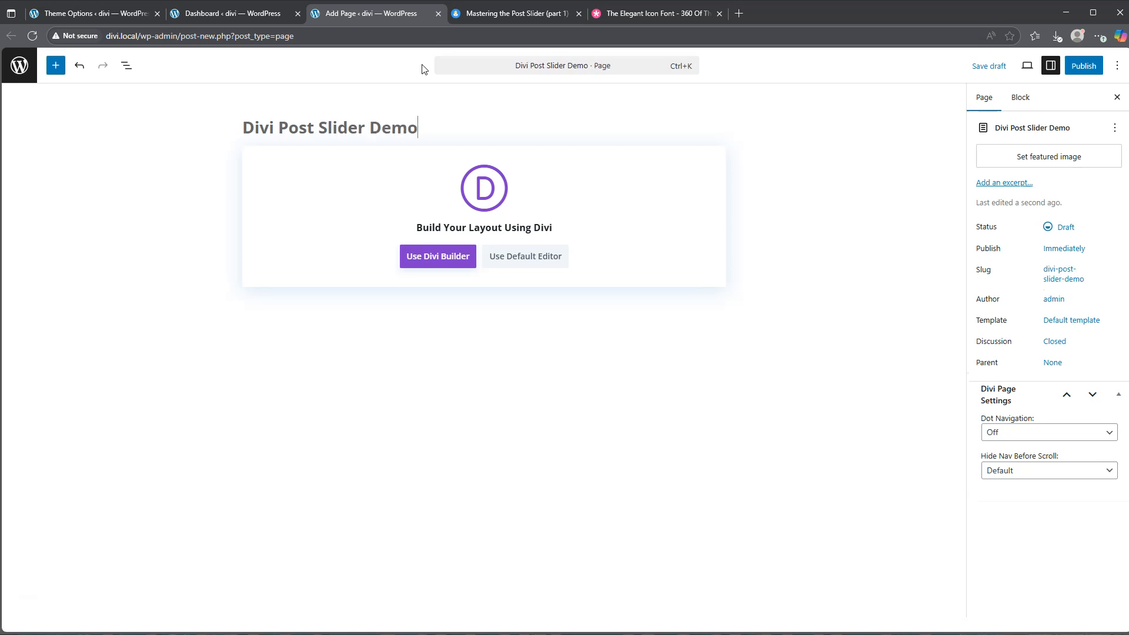
left_click(438, 260)
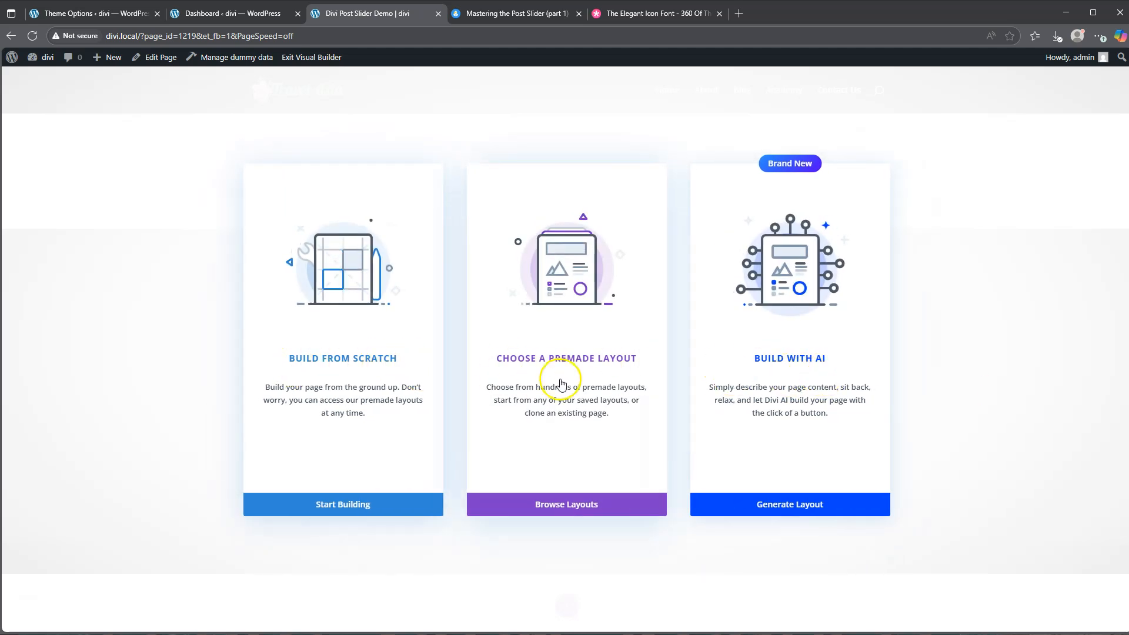
left_click(343, 505)
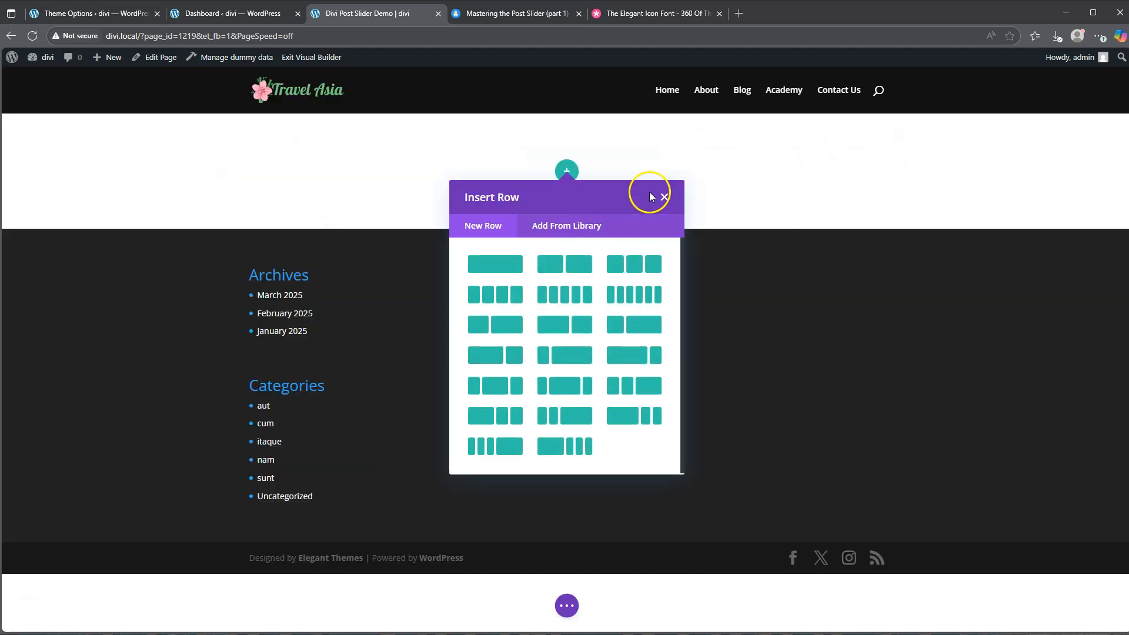
Insert a single-column row in the empty section and add a Post Slider module to it
left_click(665, 197)
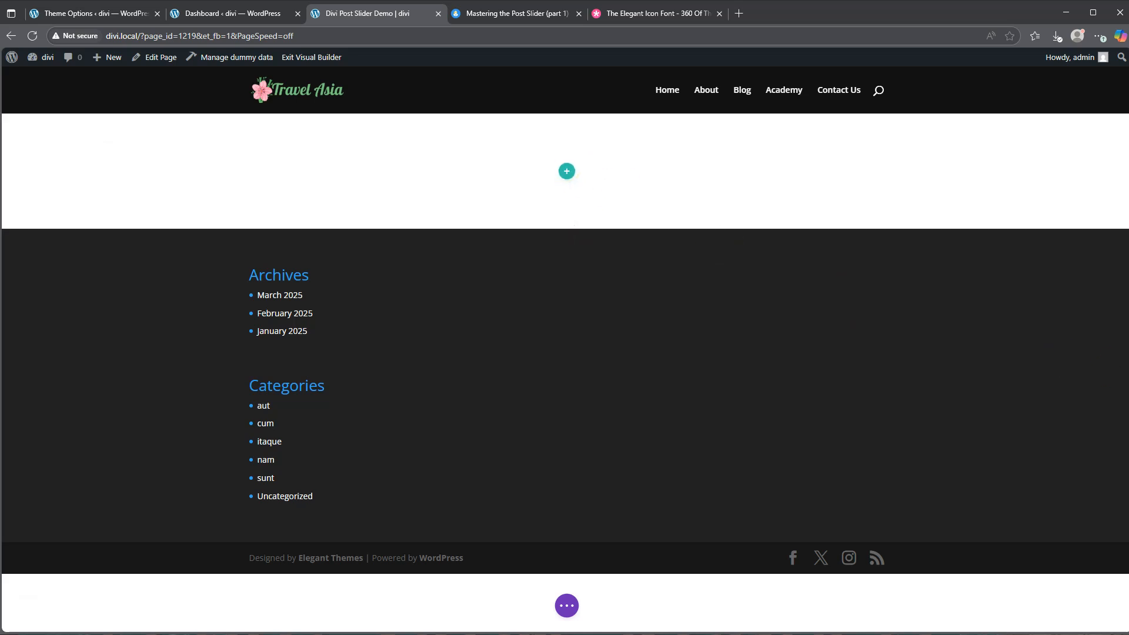
left_click(567, 171)
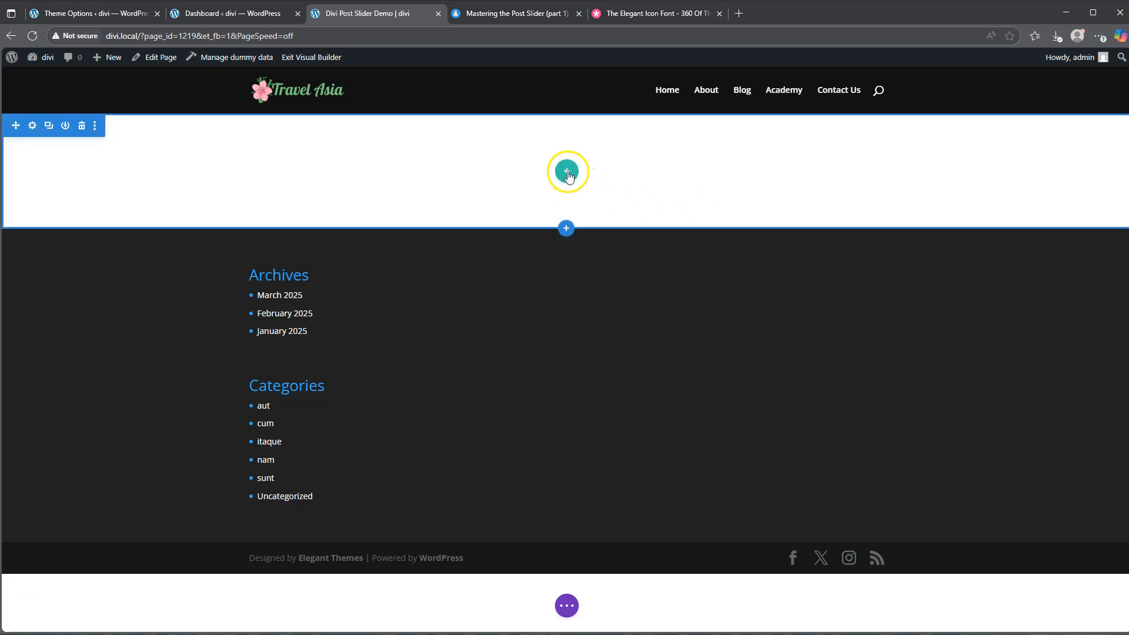
left_click(494, 268)
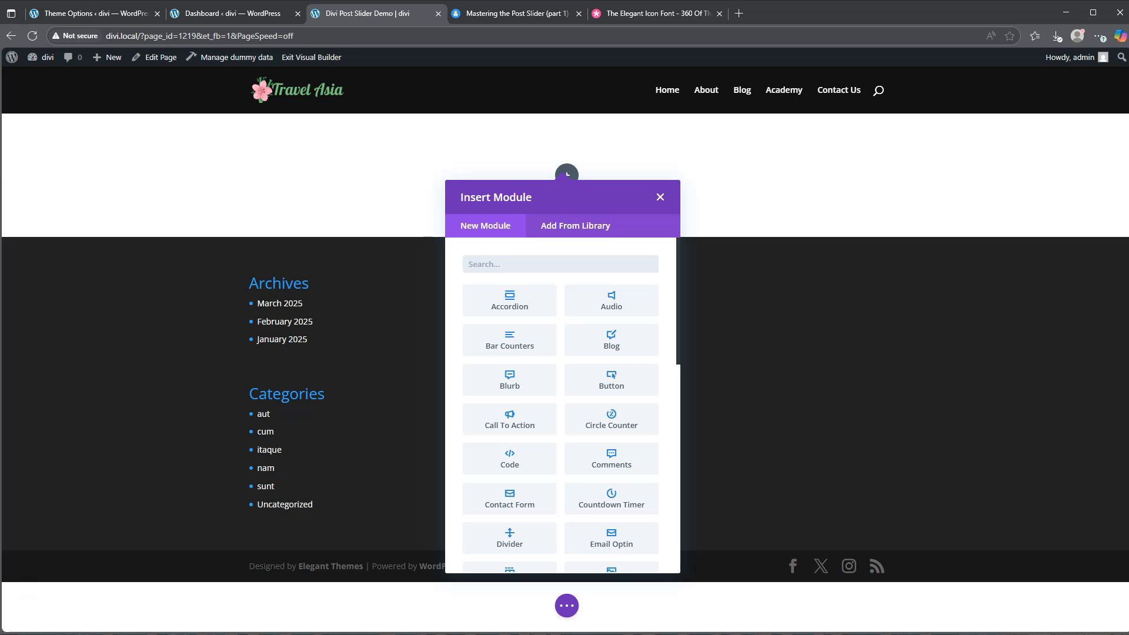
scroll(602, 361, "down", 4)
scroll(601, 366, "down", 2)
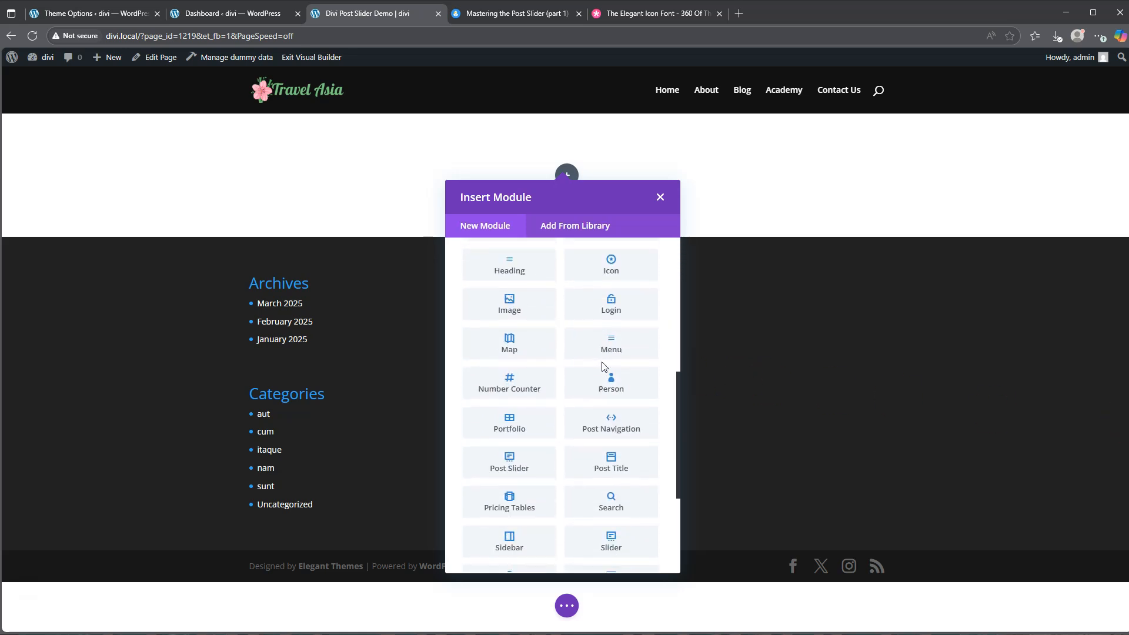
left_click(510, 463)
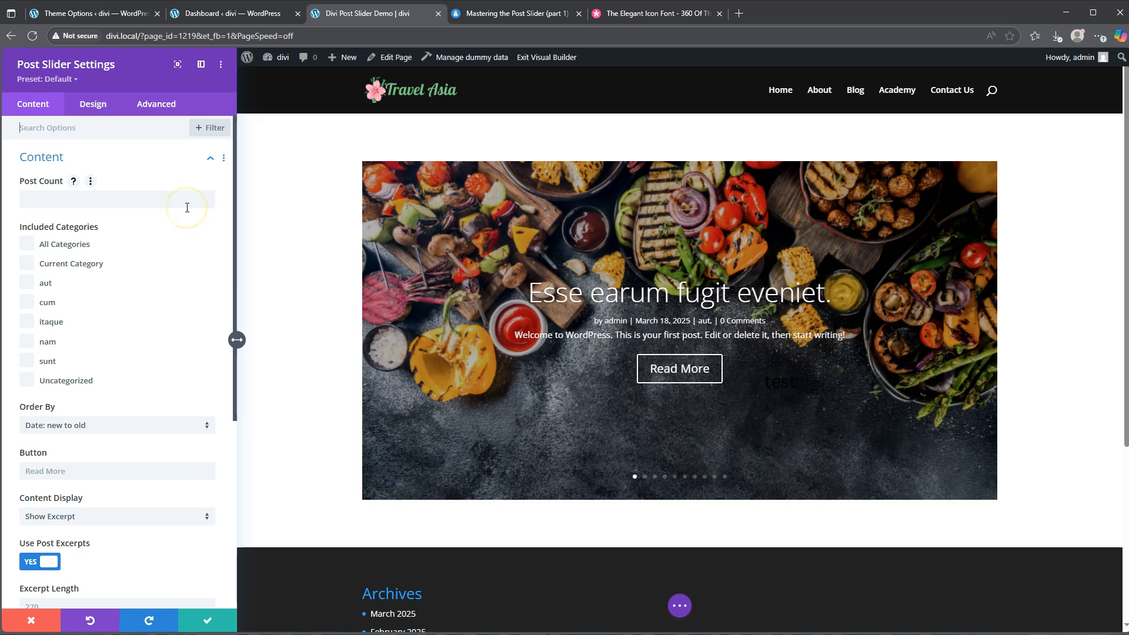
Limit the post slider to 5 posts and include all categories
left_click(56, 201)
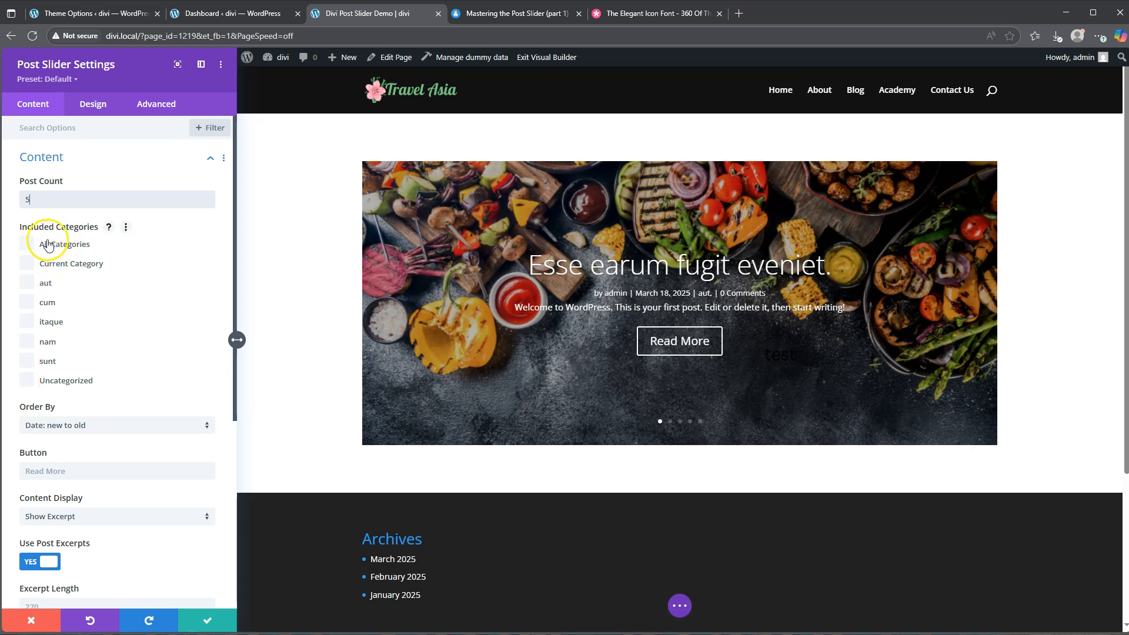
left_click(26, 243)
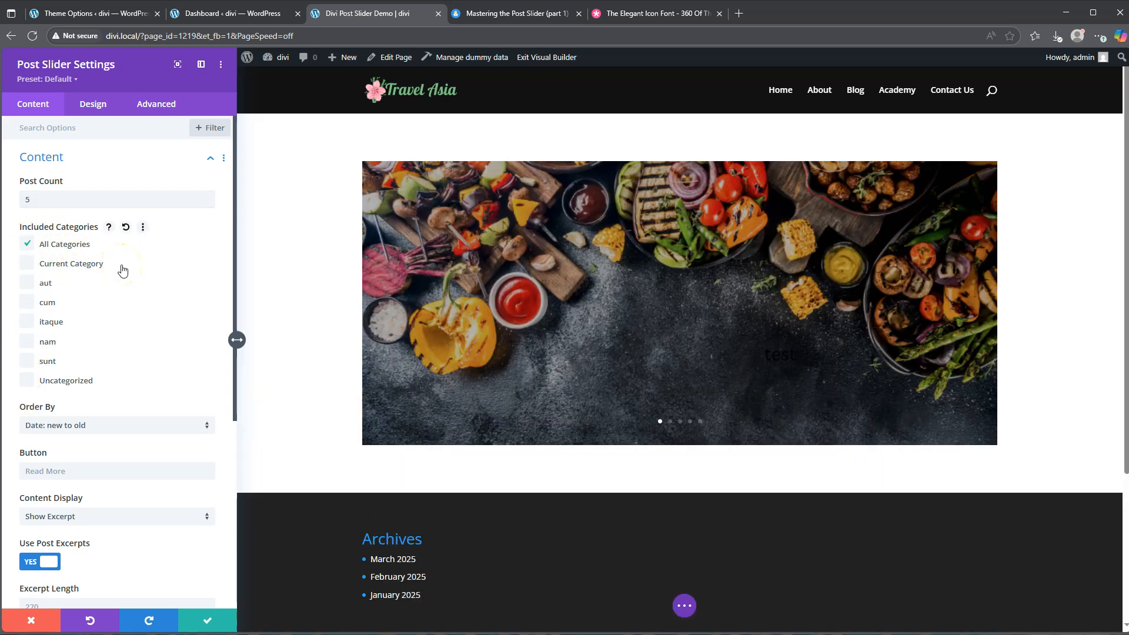
Turn off Show Controls in the post slider's element settings
scroll(123, 271, "down", 1)
scroll(122, 270, "down", 6)
left_click(112, 177)
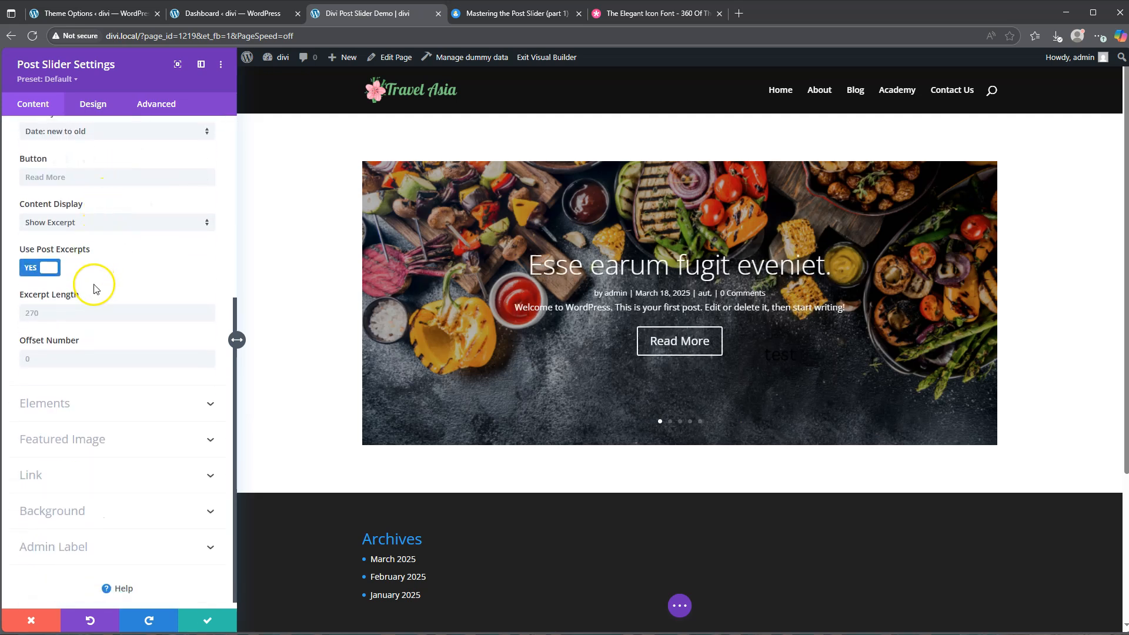
scroll(97, 289, "down", 1)
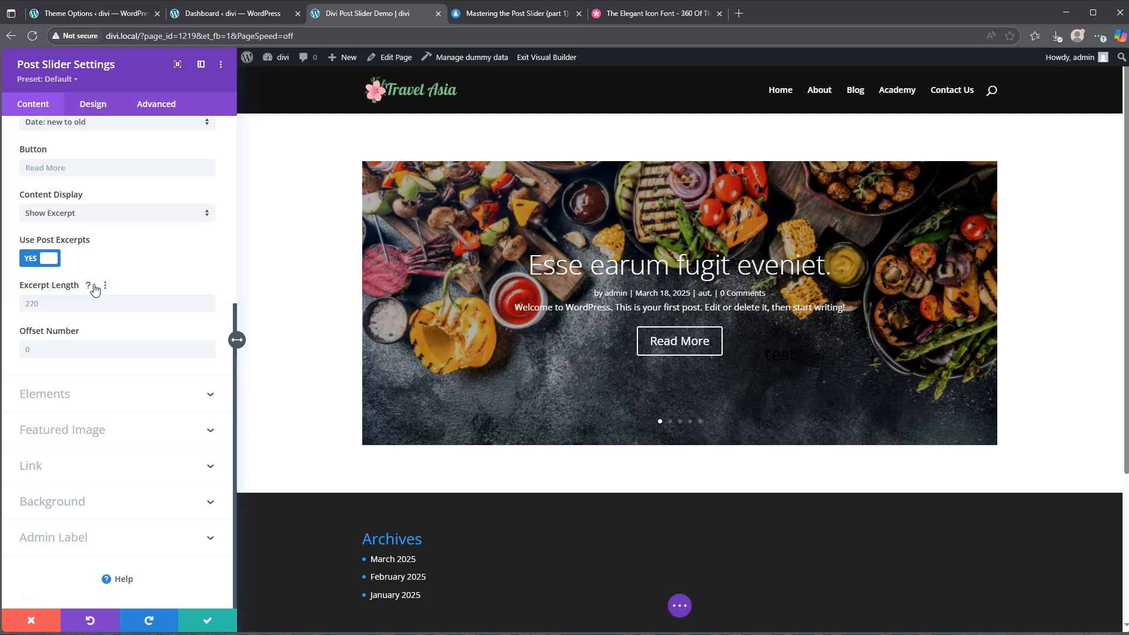
left_click(70, 395)
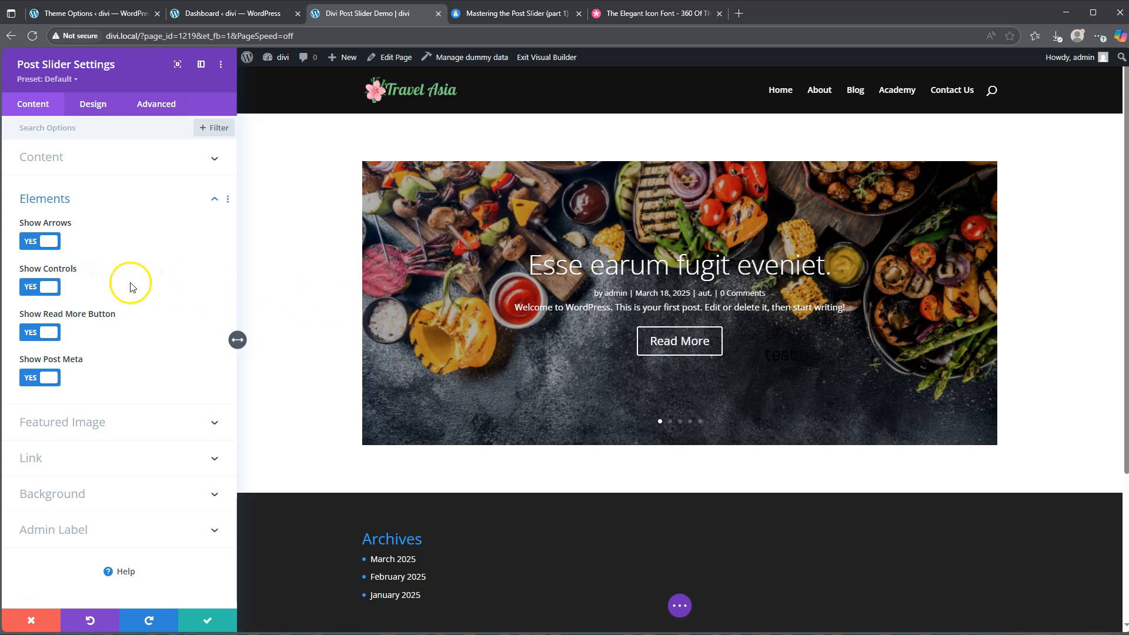
left_click(45, 289)
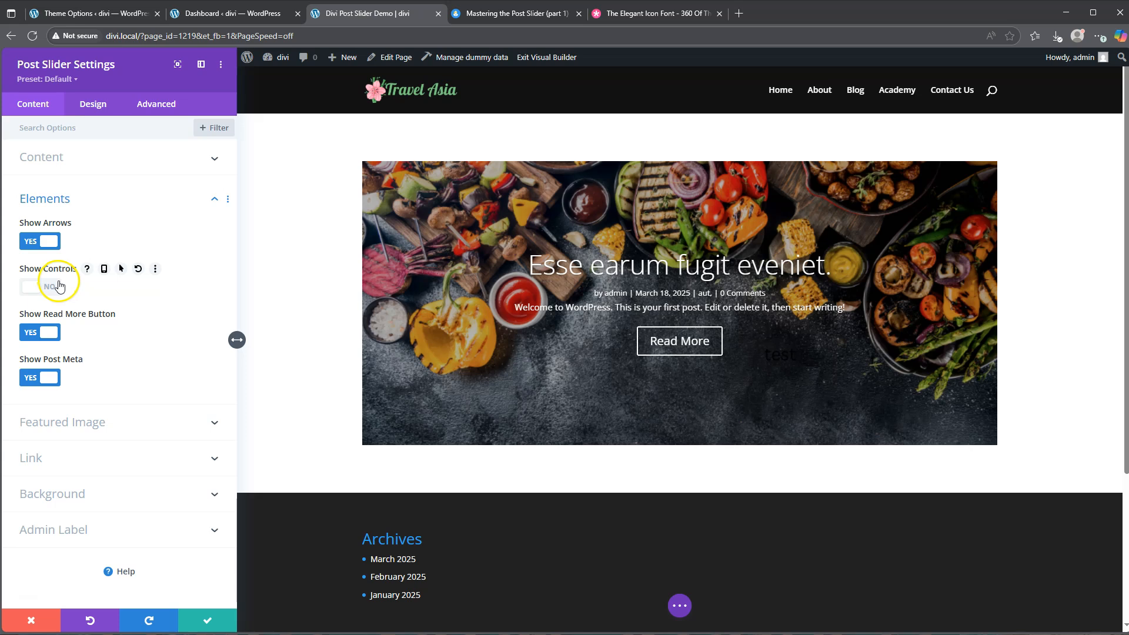
Set the post slider's background color to white
left_click(84, 493)
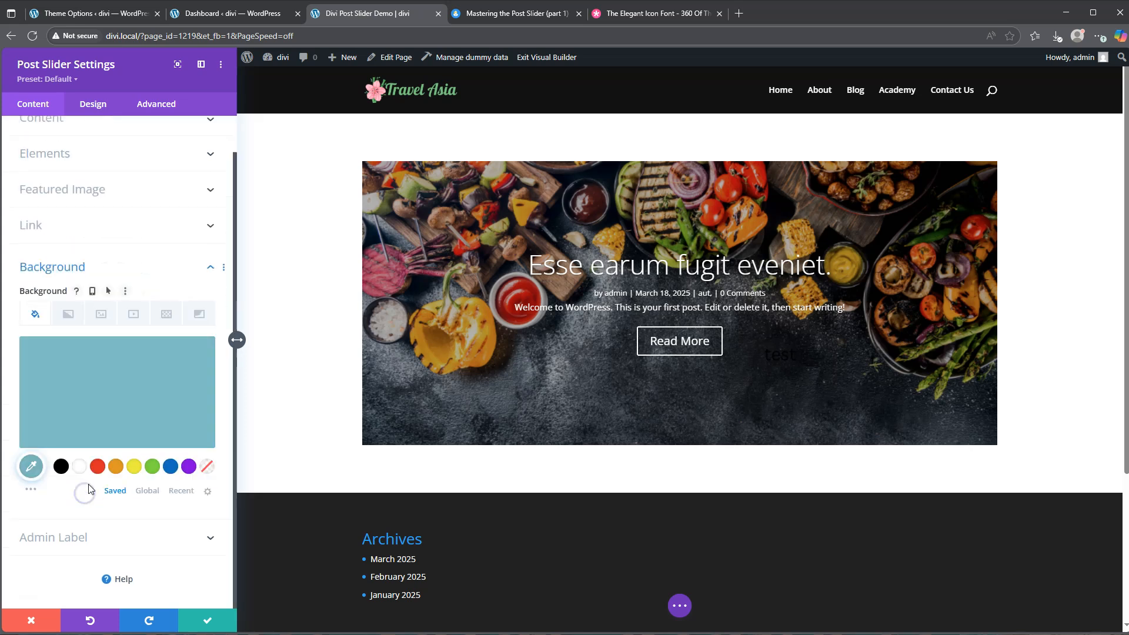
left_click(79, 466)
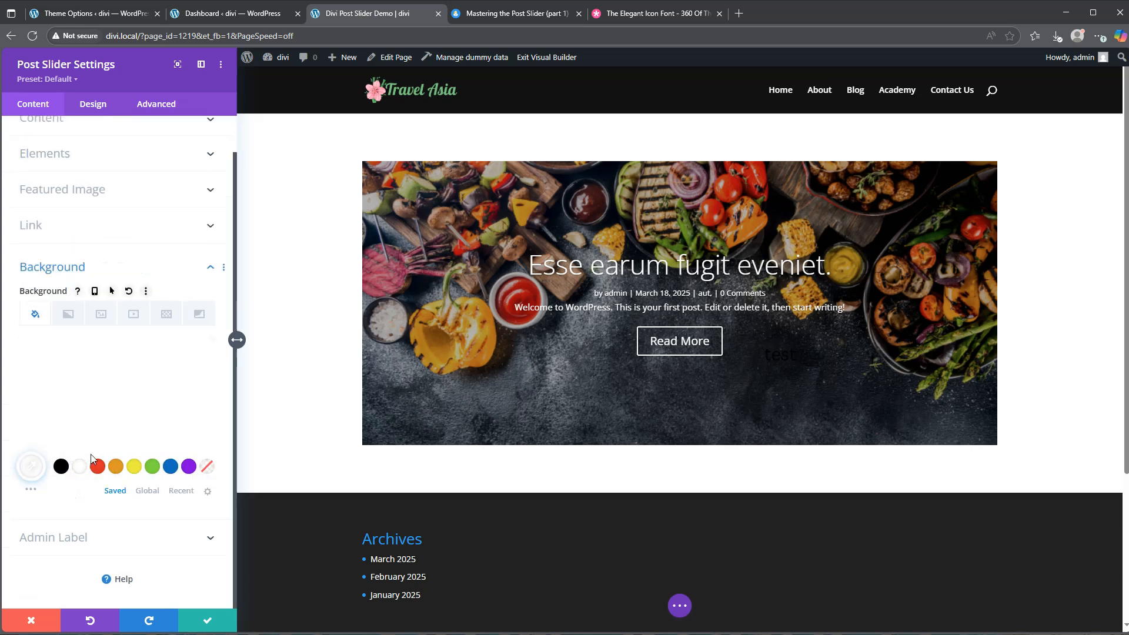
mouse_move(89, 446)
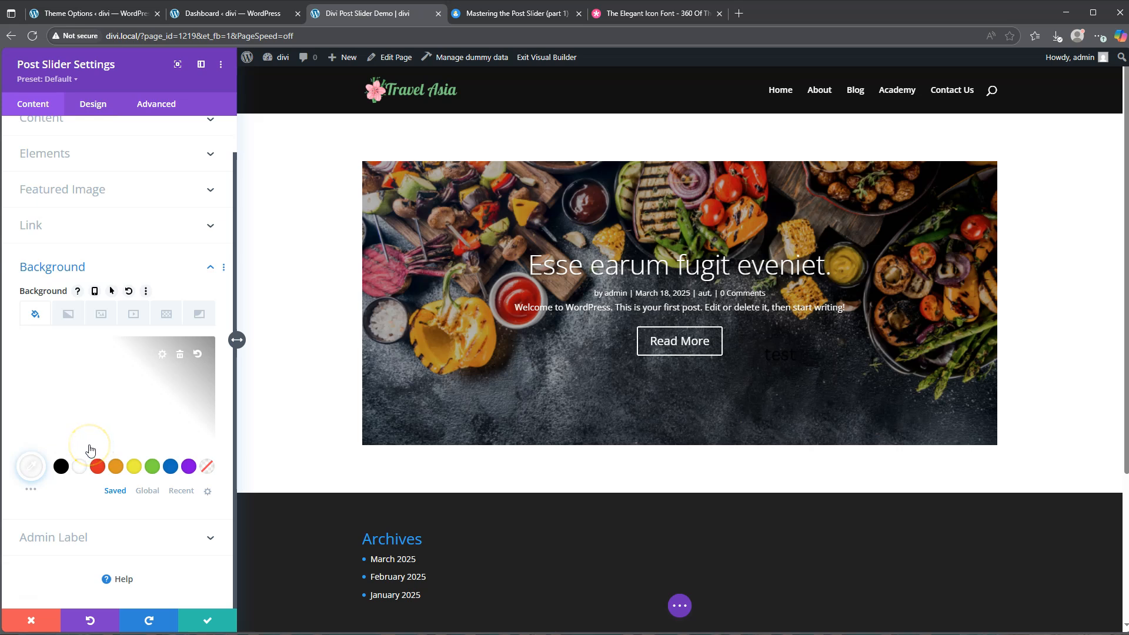
Set the post slider's general text color to Dark
left_click(93, 105)
left_click(63, 264)
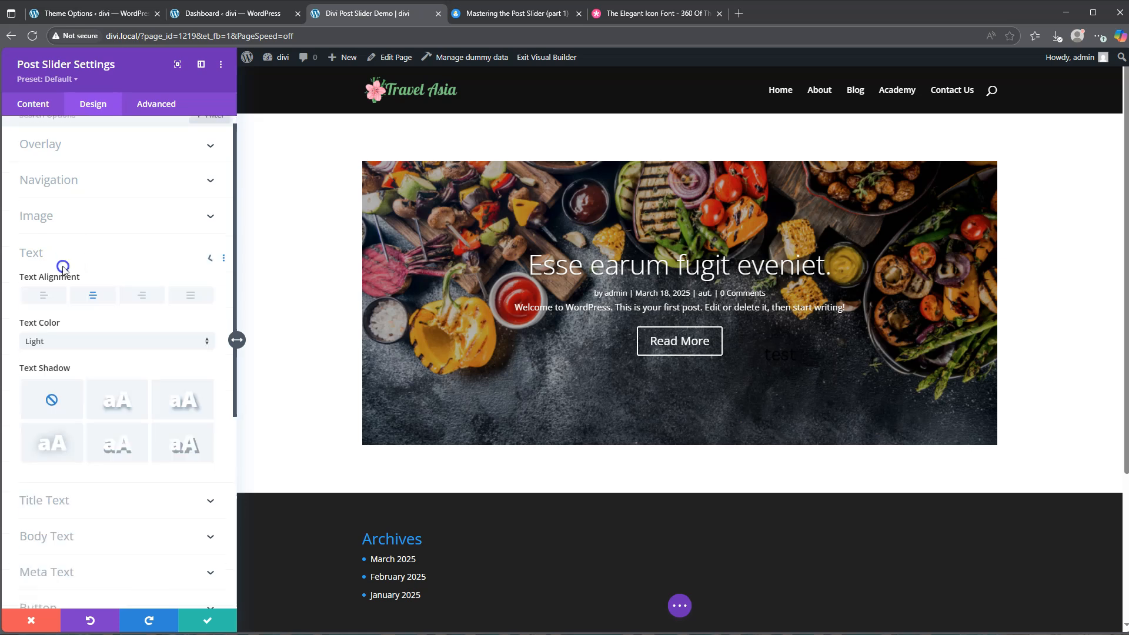
left_click(98, 221)
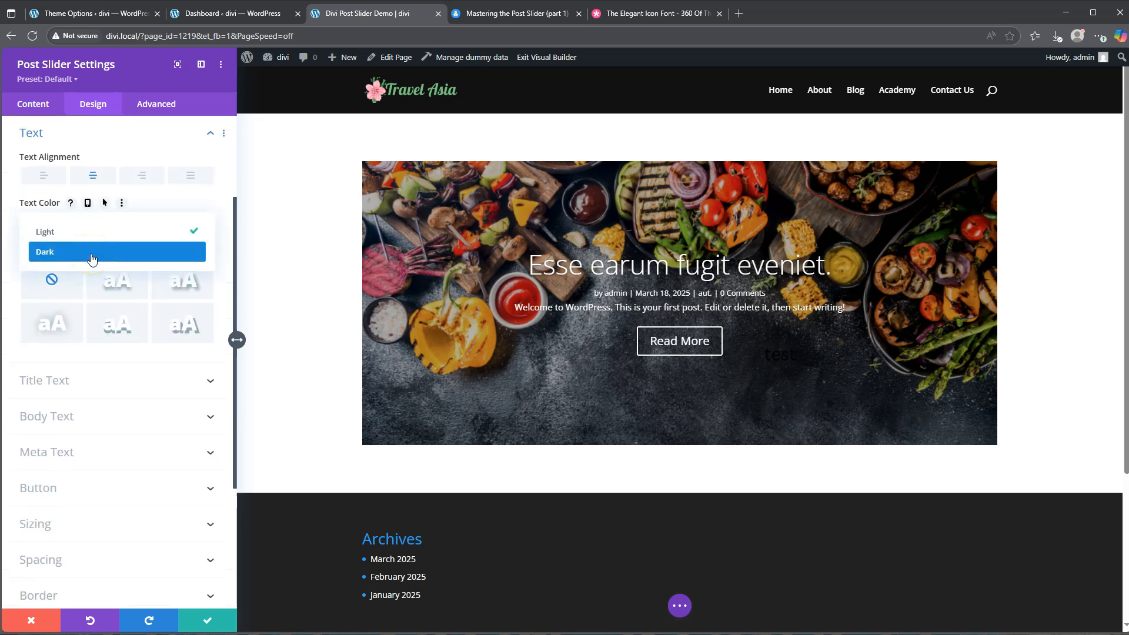
left_click(92, 251)
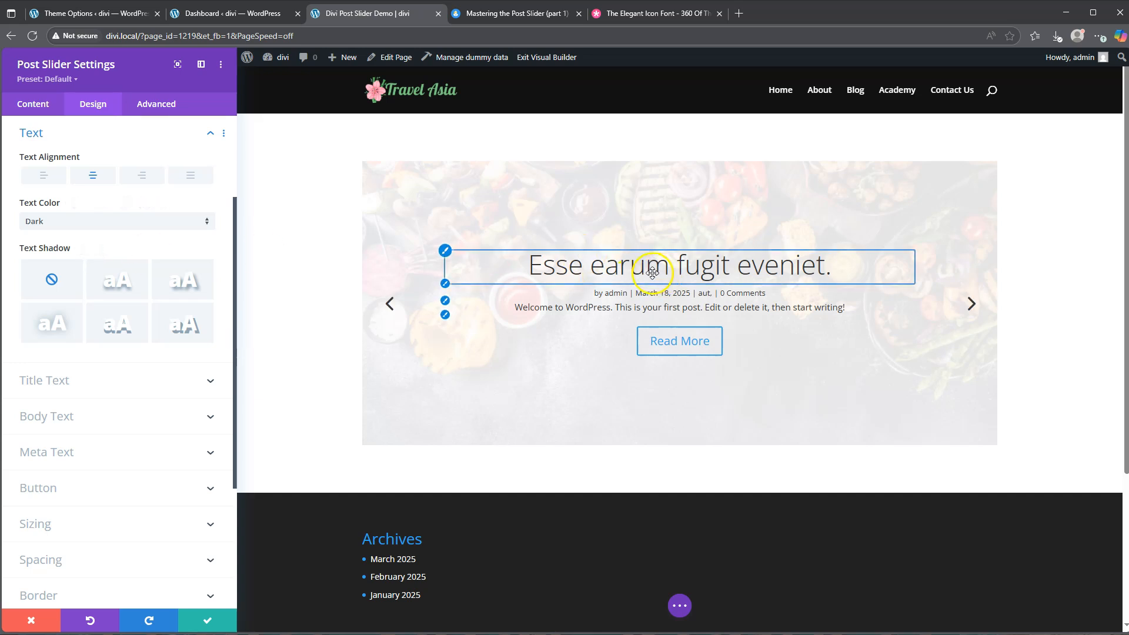
left_click(77, 133)
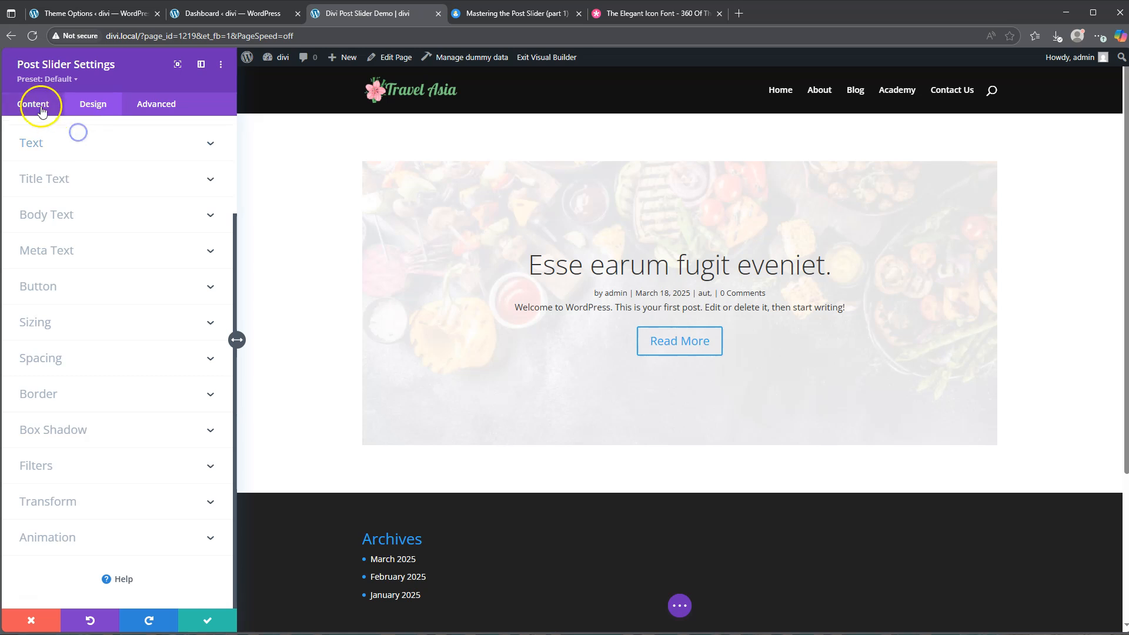
Set the featured image placement in the post slider to Left
left_click(41, 109)
left_click(62, 229)
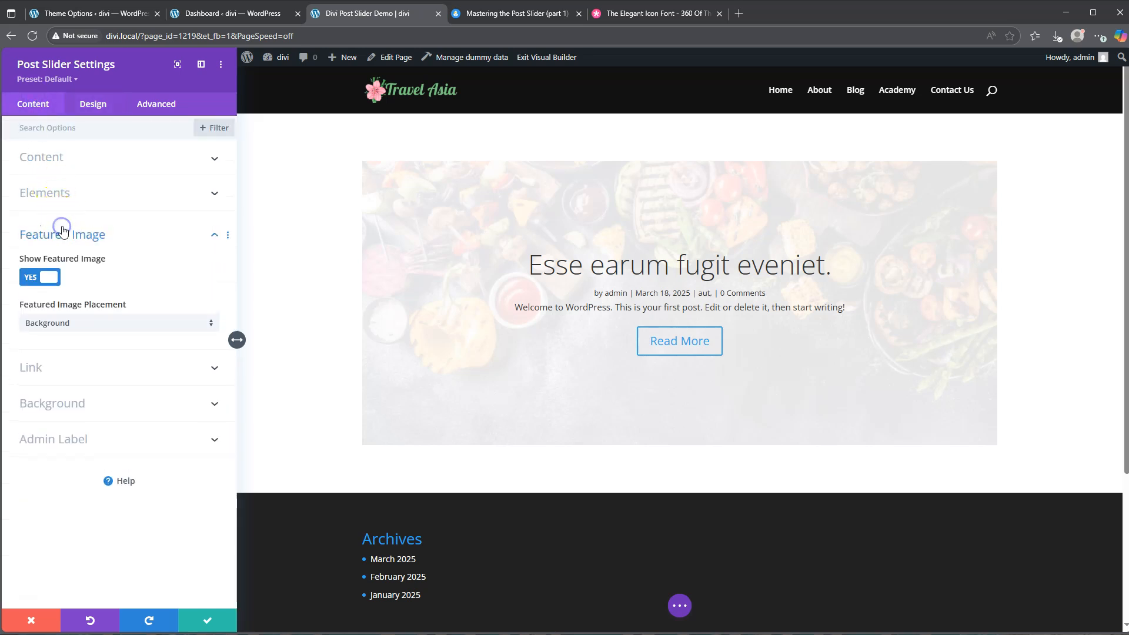
left_click(80, 323)
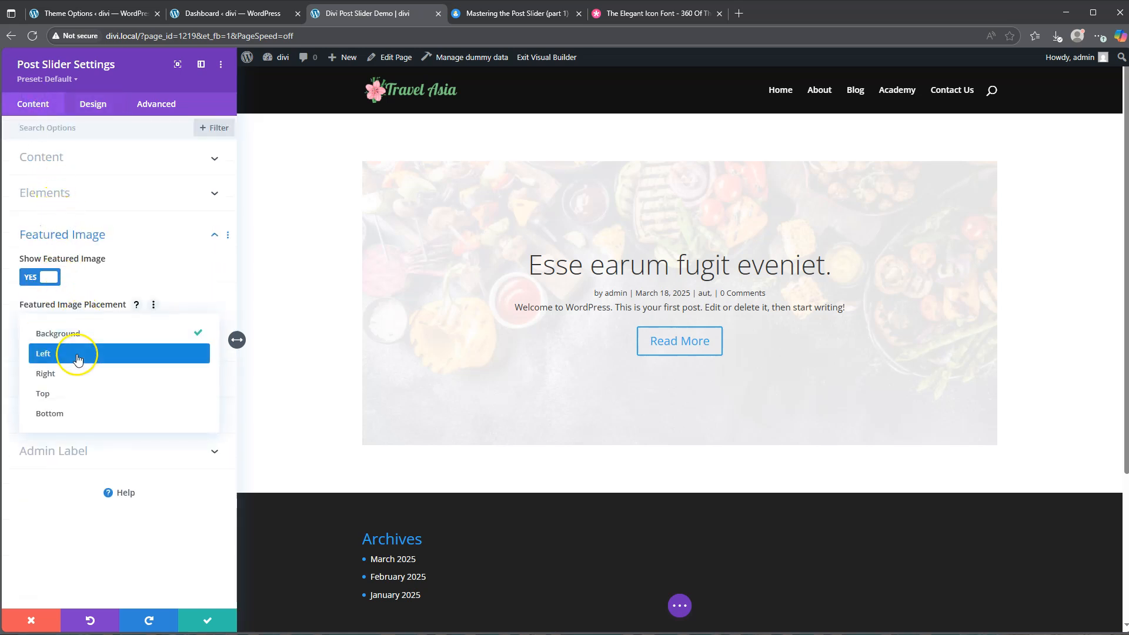
left_click(79, 356)
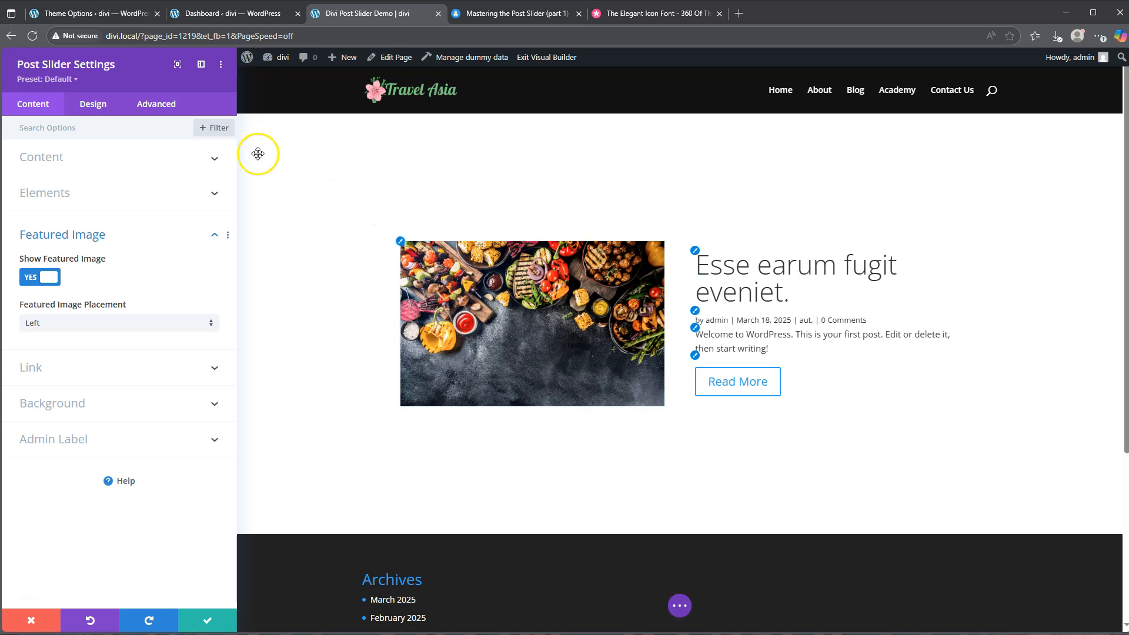
Turn off the post slider's background overlay
left_click(91, 104)
left_click(63, 157)
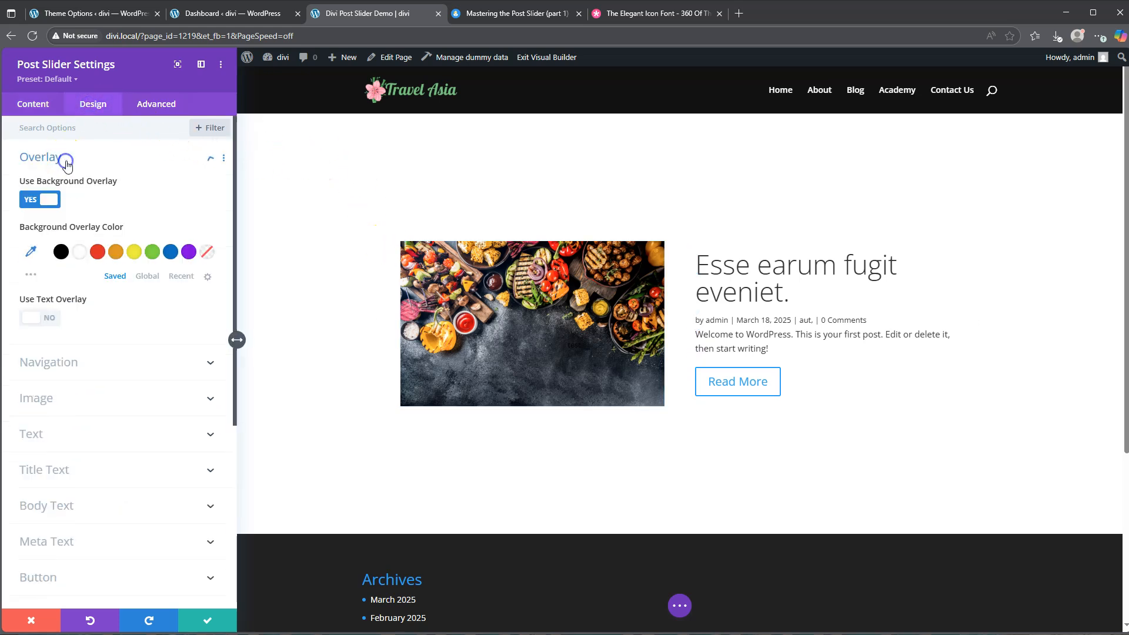
left_click(50, 200)
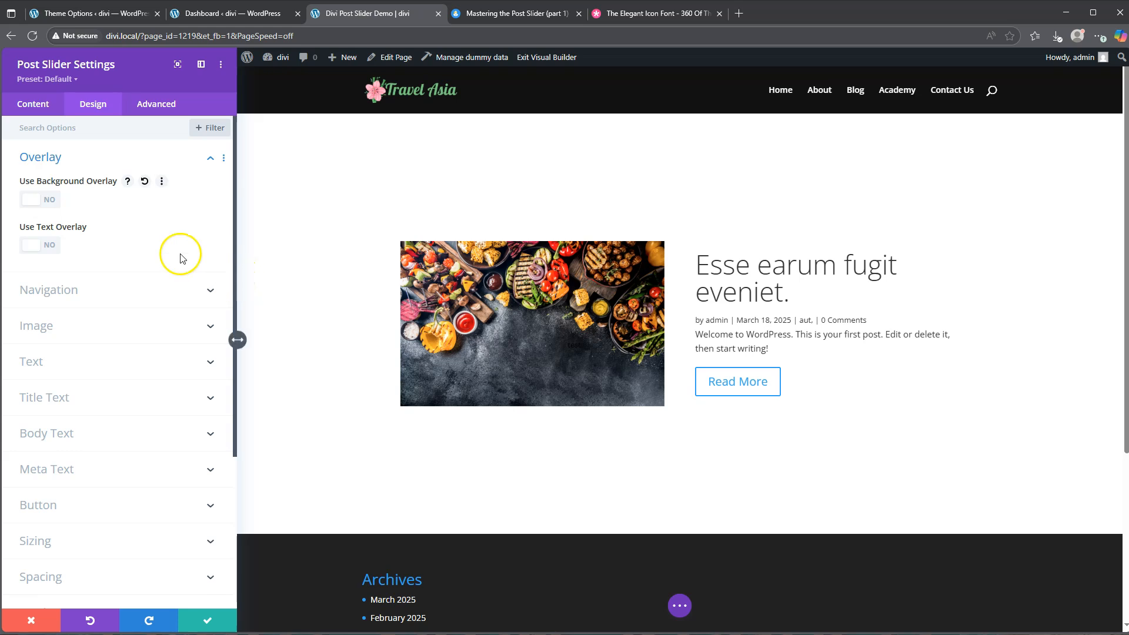
left_click(50, 157)
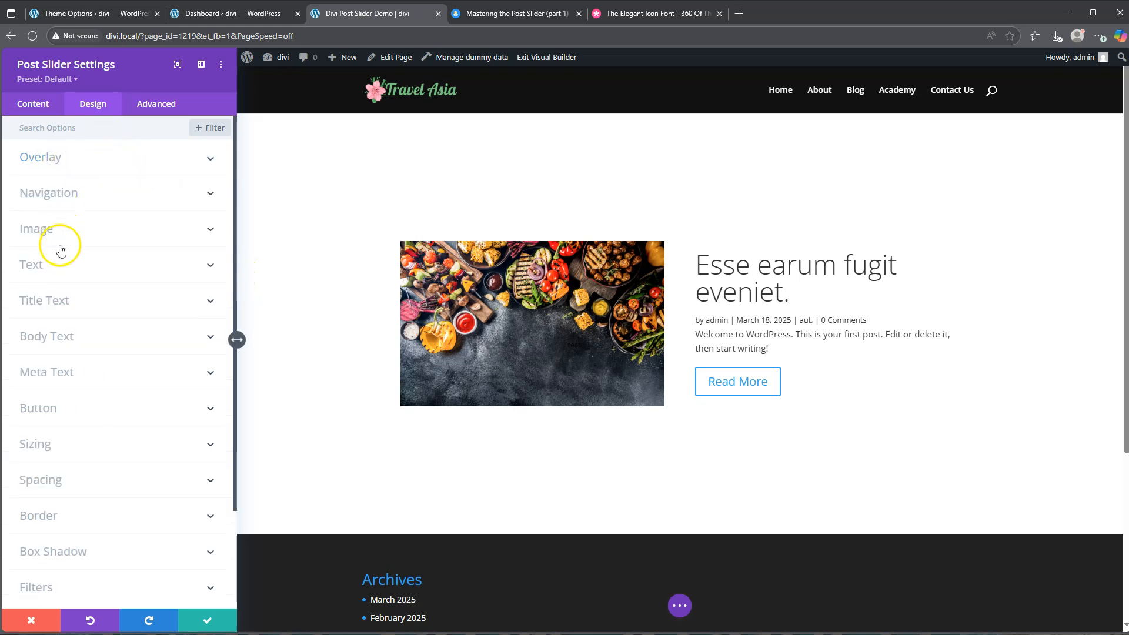
Set the slide title's font to Nunito with a Bold weight
left_click(67, 301)
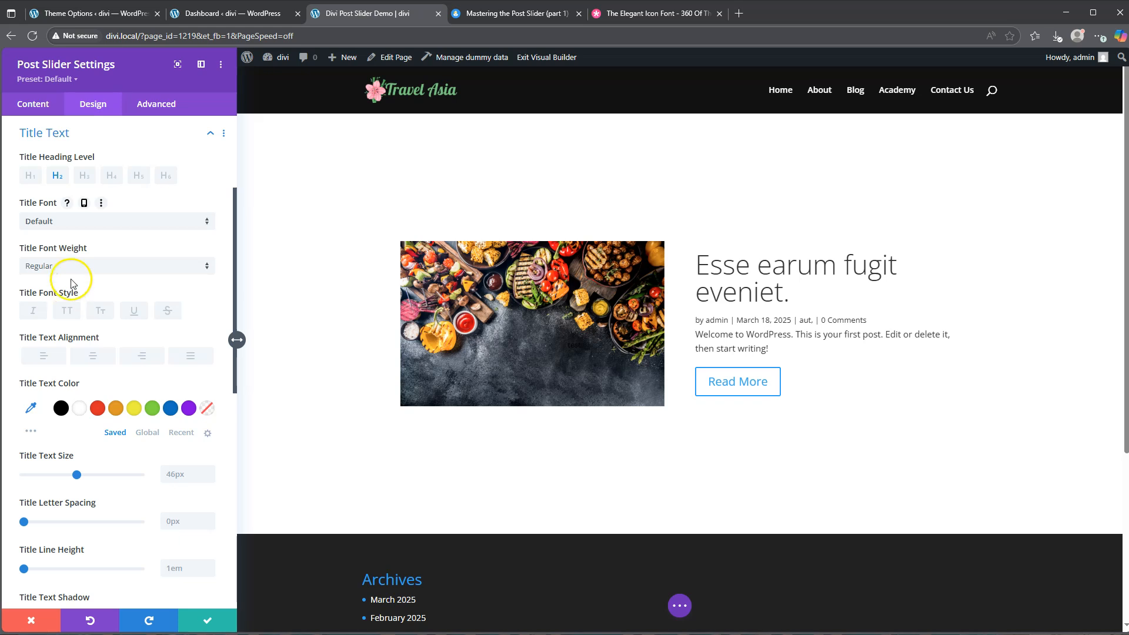
left_click(76, 221)
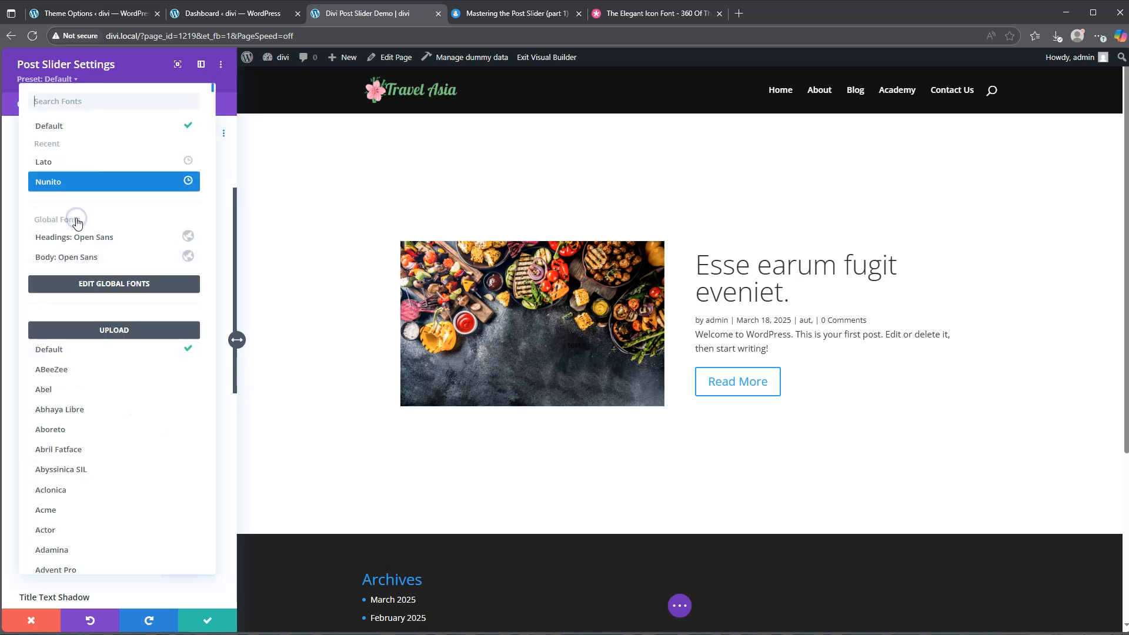
left_click(64, 185)
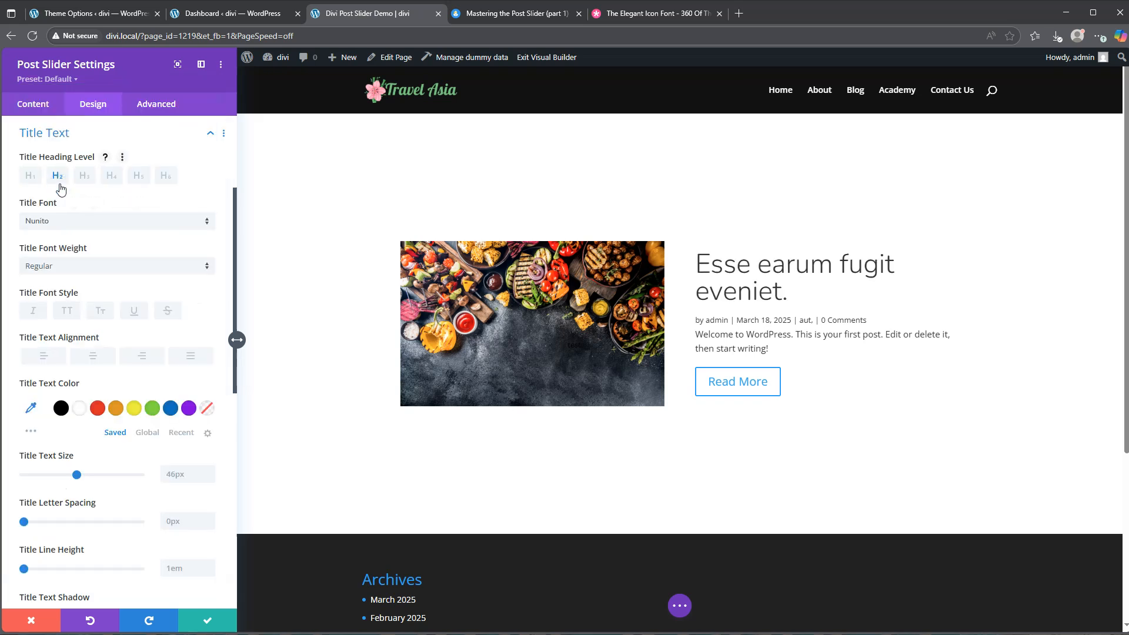
left_click(65, 266)
left_click(70, 425)
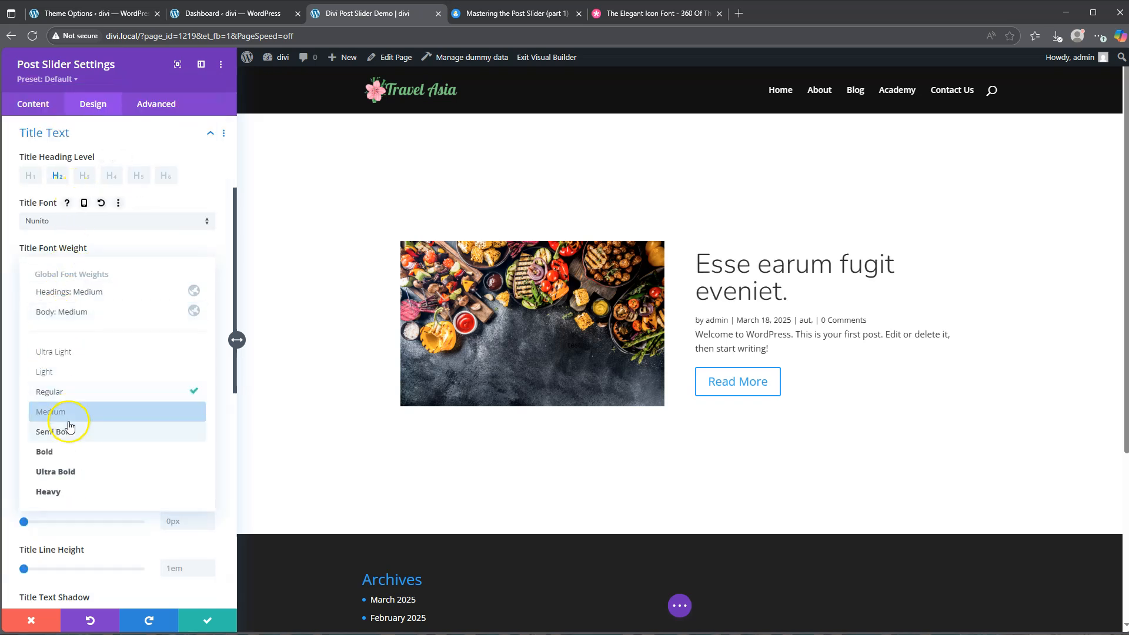
left_click(65, 452)
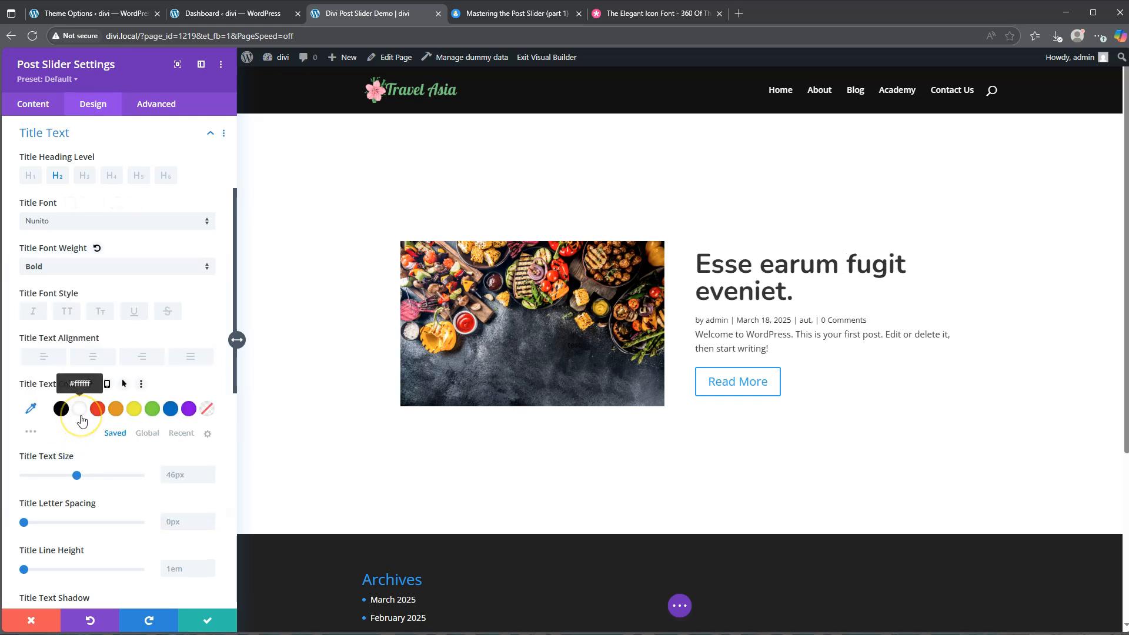
Set the slide body text's font to Lato and its size to 16px
scroll(103, 482, "down", 6)
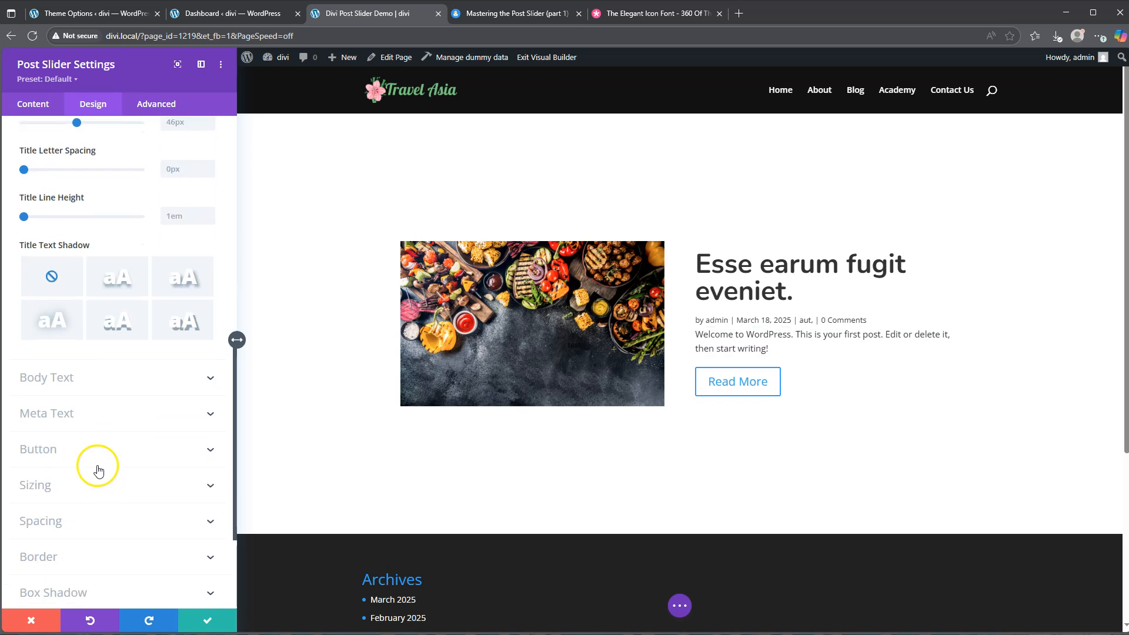
left_click(83, 383)
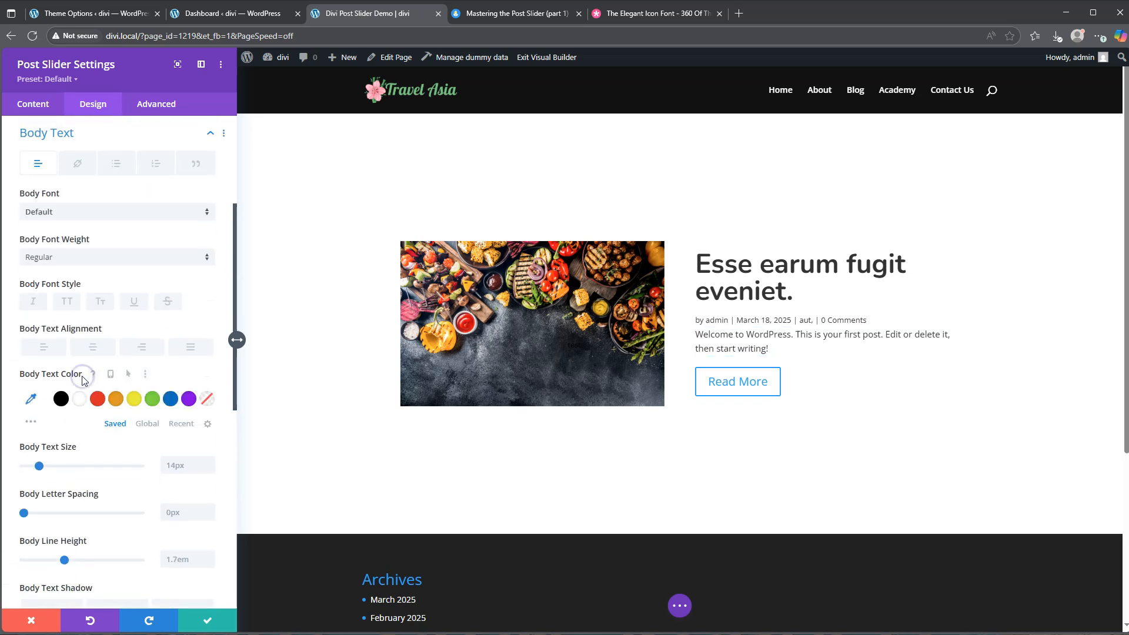
left_click(75, 213)
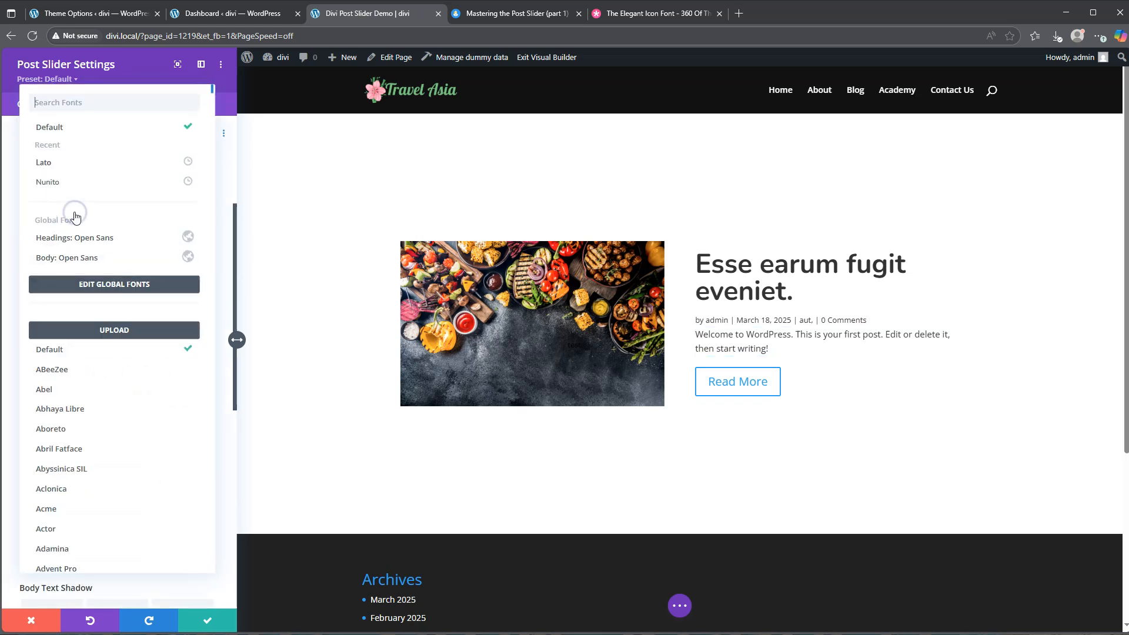
left_click(76, 164)
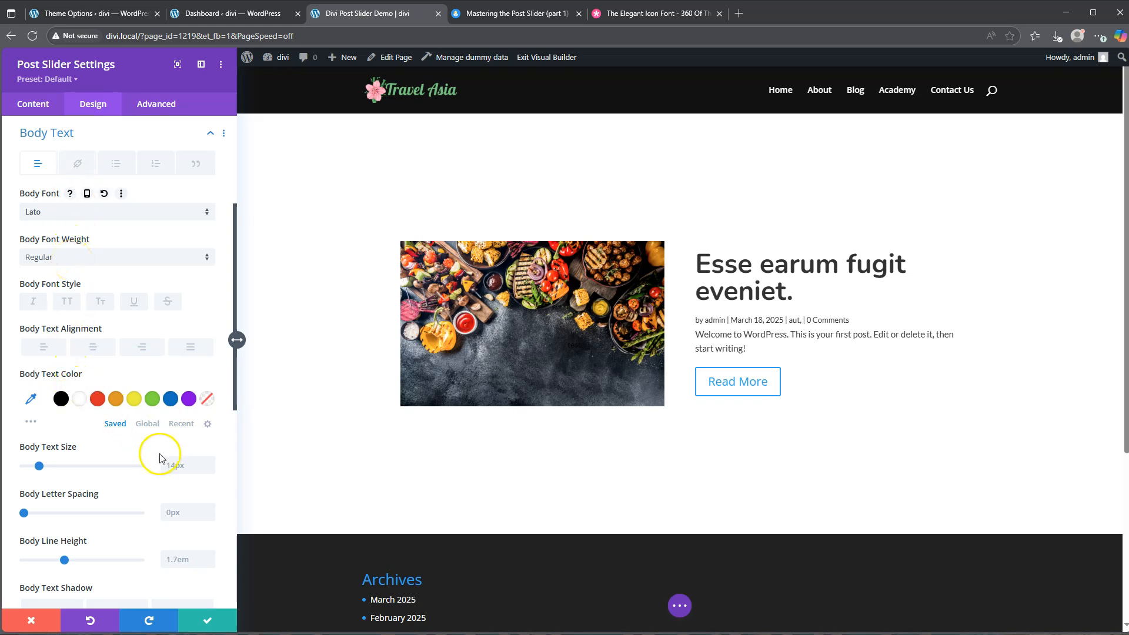
scroll(176, 470, "down", 2)
left_click(176, 467)
left_click(180, 350)
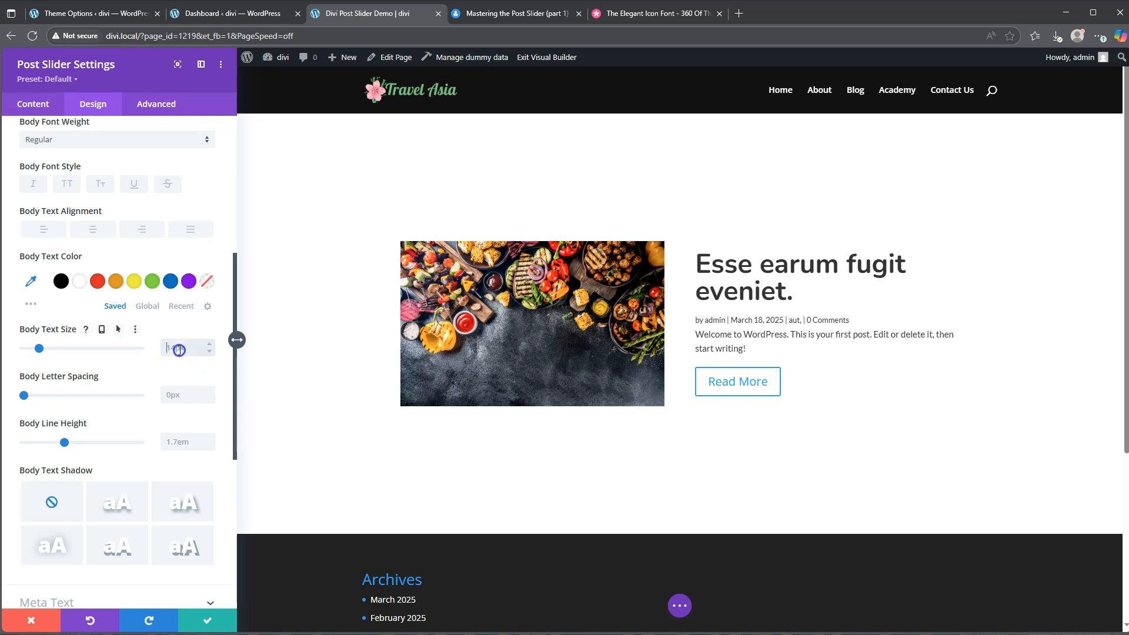
left_click(212, 346)
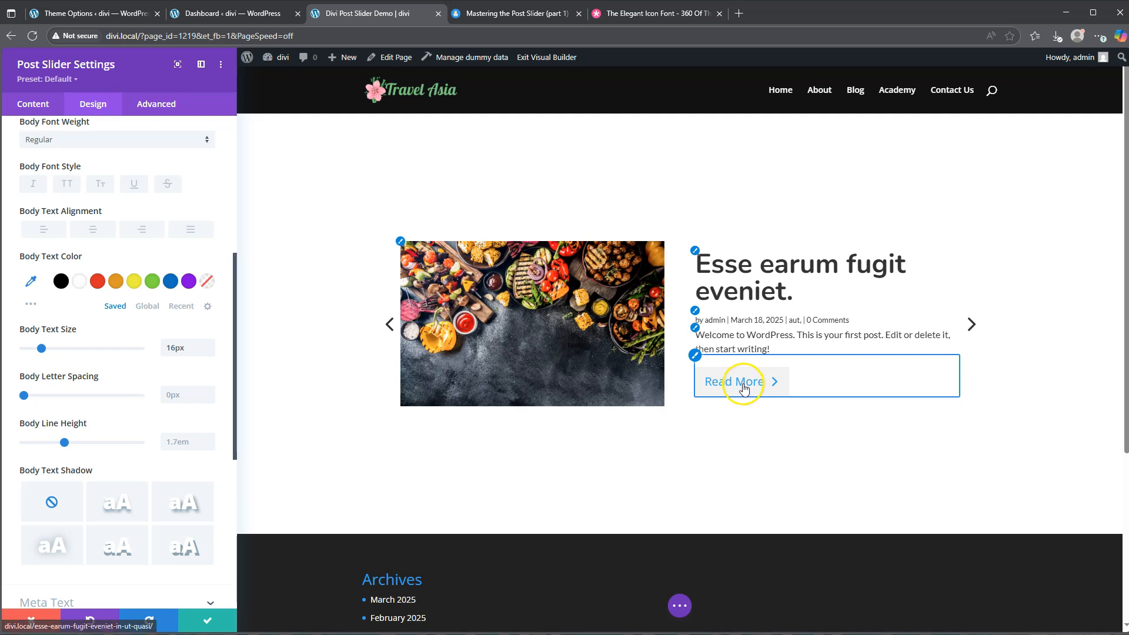
scroll(59, 138, "up", 3)
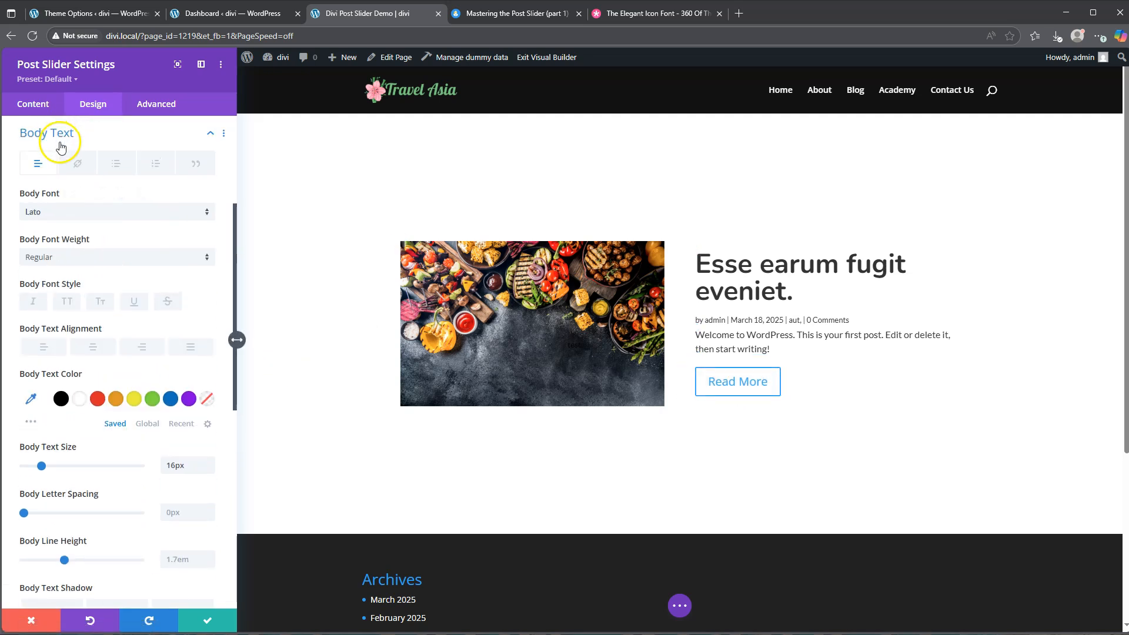
left_click(61, 134)
Enable custom styles for the Read More button, with a text size of 14px and text color #666666
left_click(42, 287)
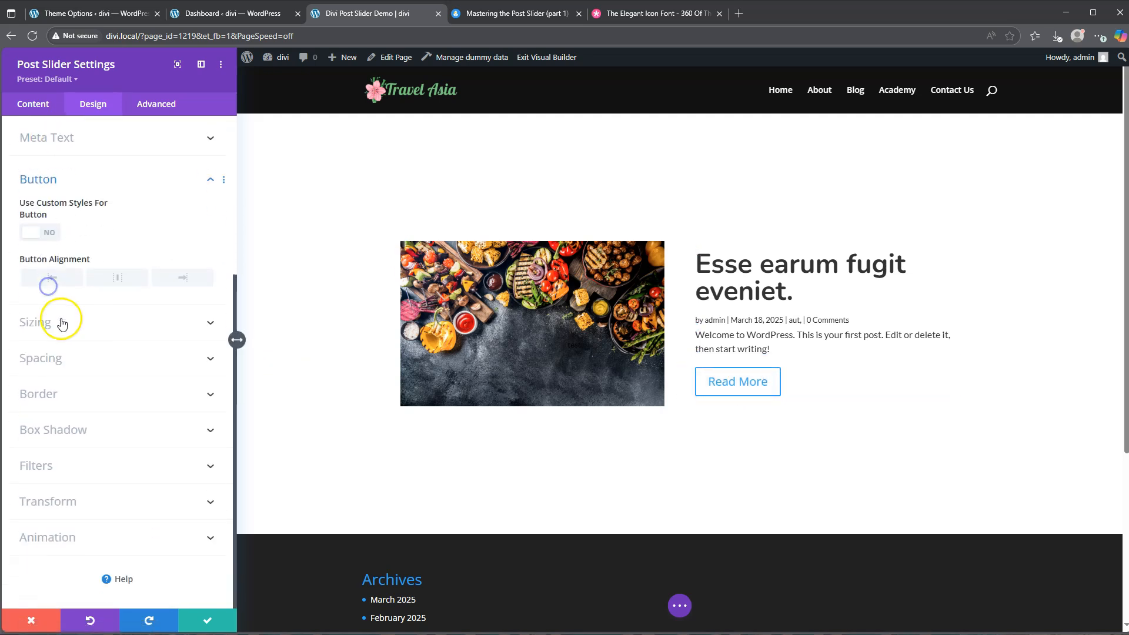
left_click(38, 231)
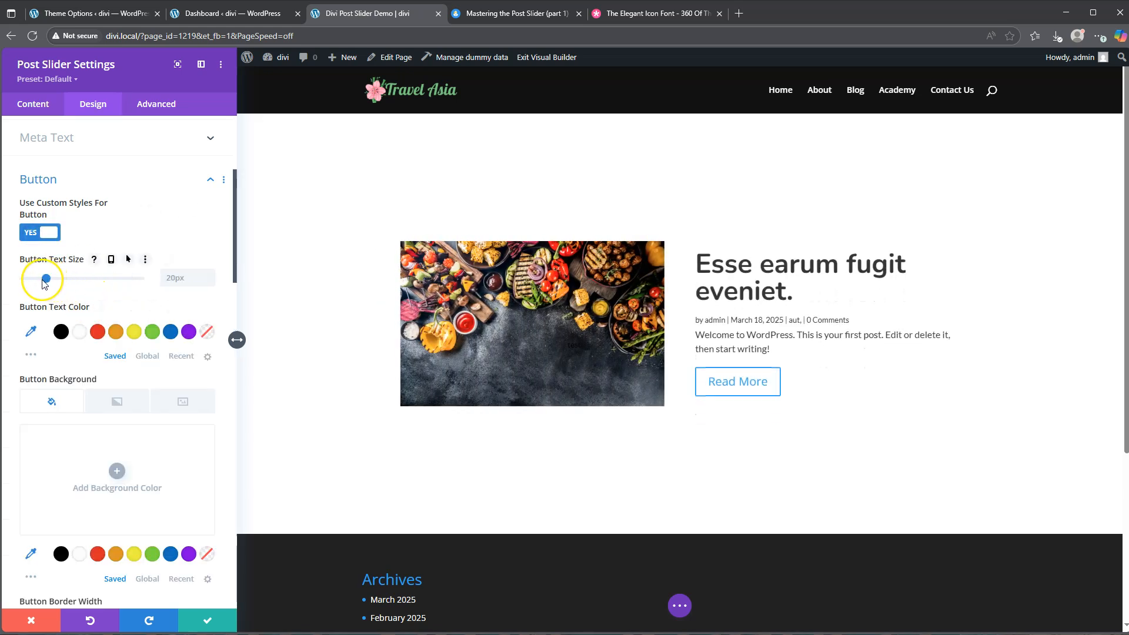
left_click_drag(47, 282, 40, 281)
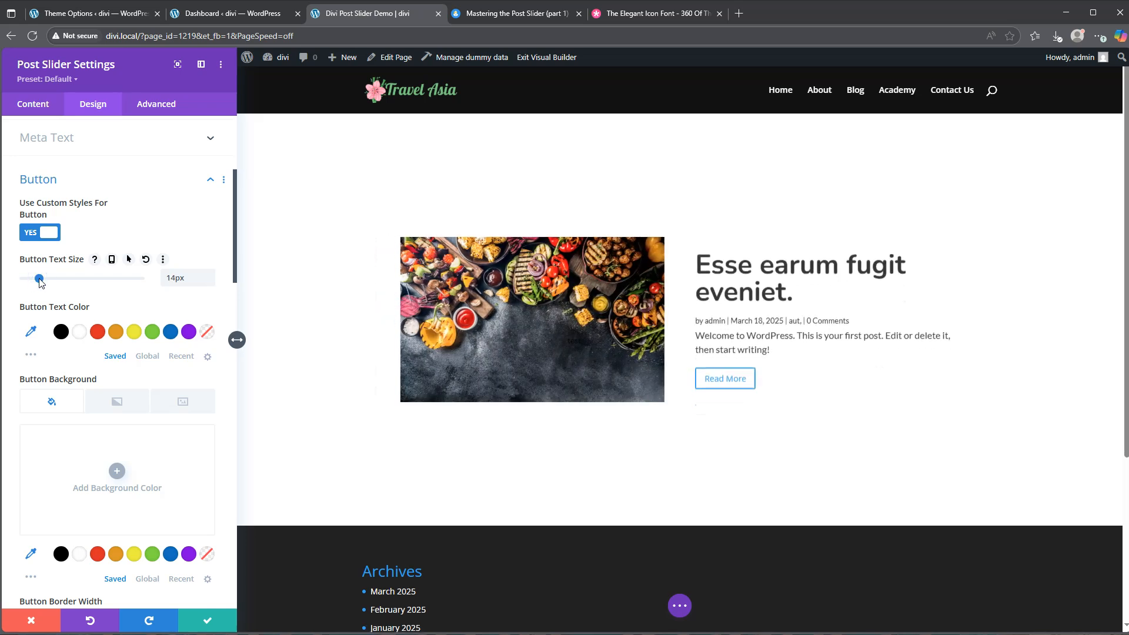
left_click(31, 332)
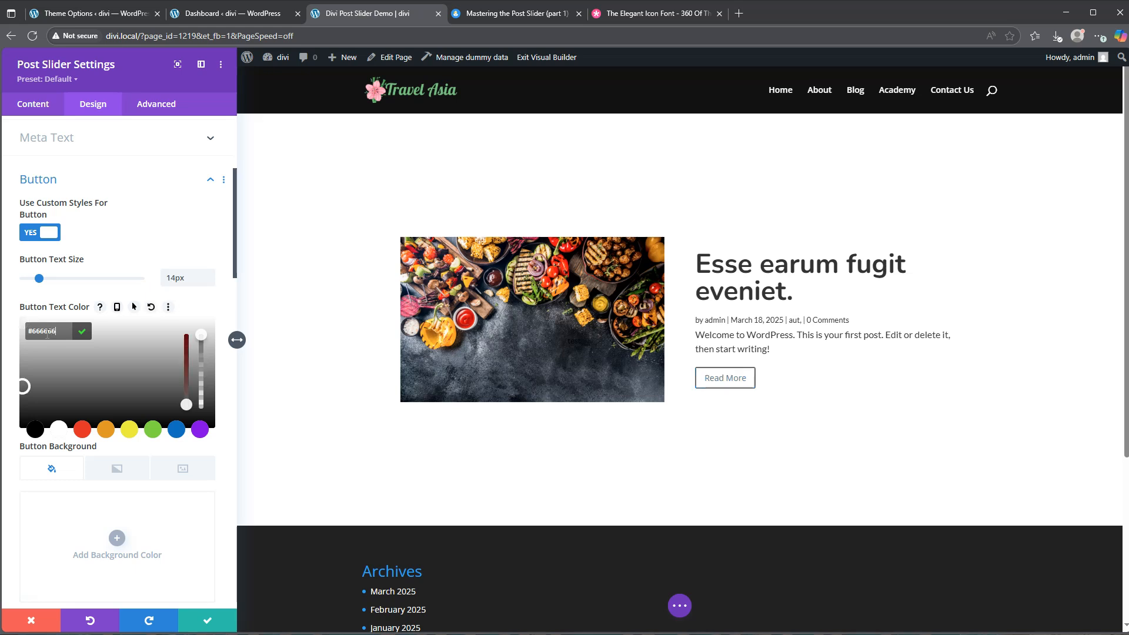
Set the Read More button's border width to 1px and its border radius to 0px
scroll(77, 432, "down", 5)
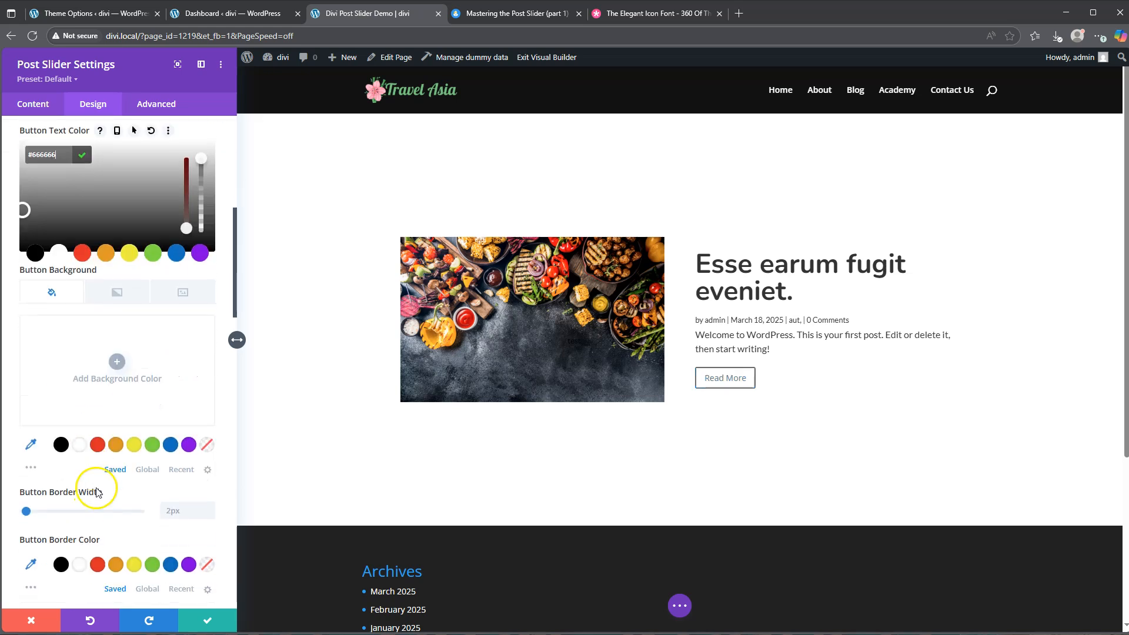
scroll(171, 398, "down", 1)
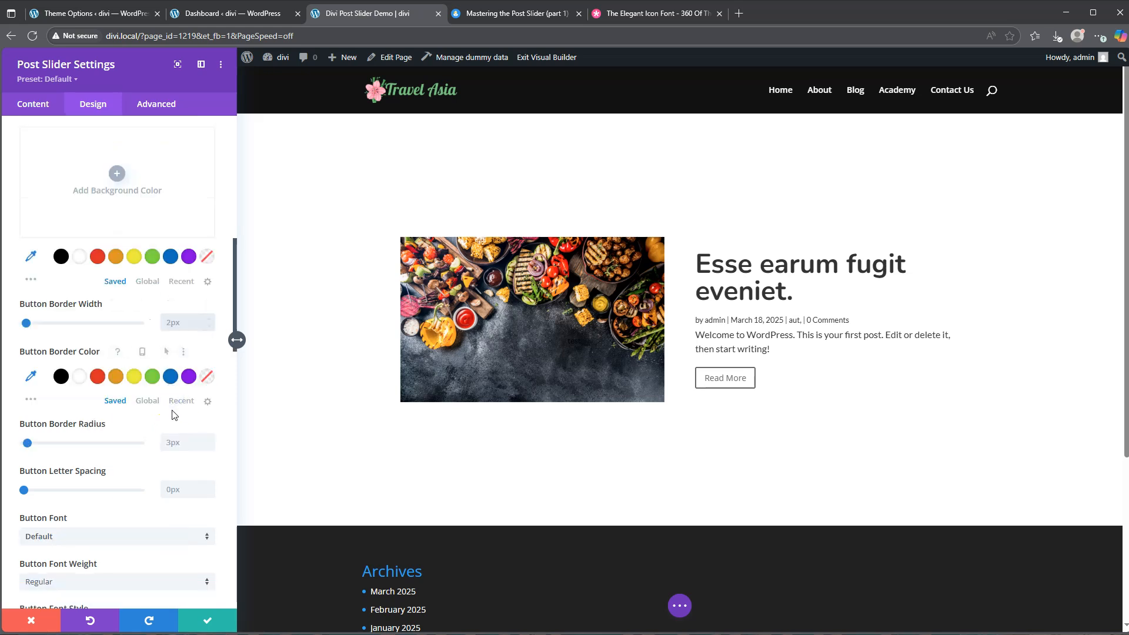
left_click(209, 327)
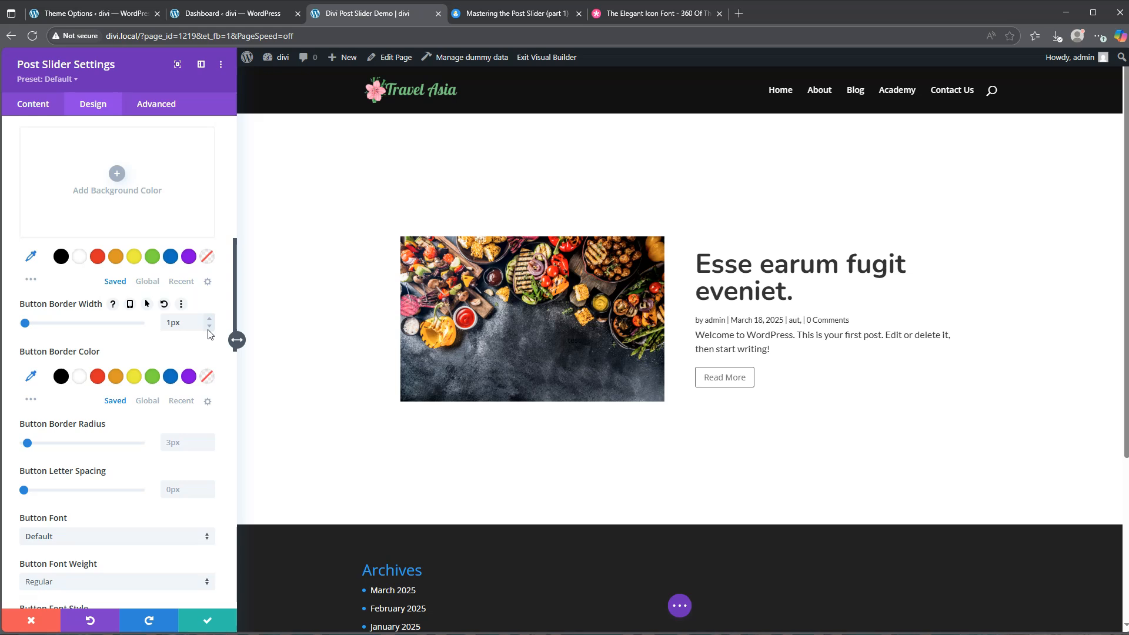
left_click(173, 444)
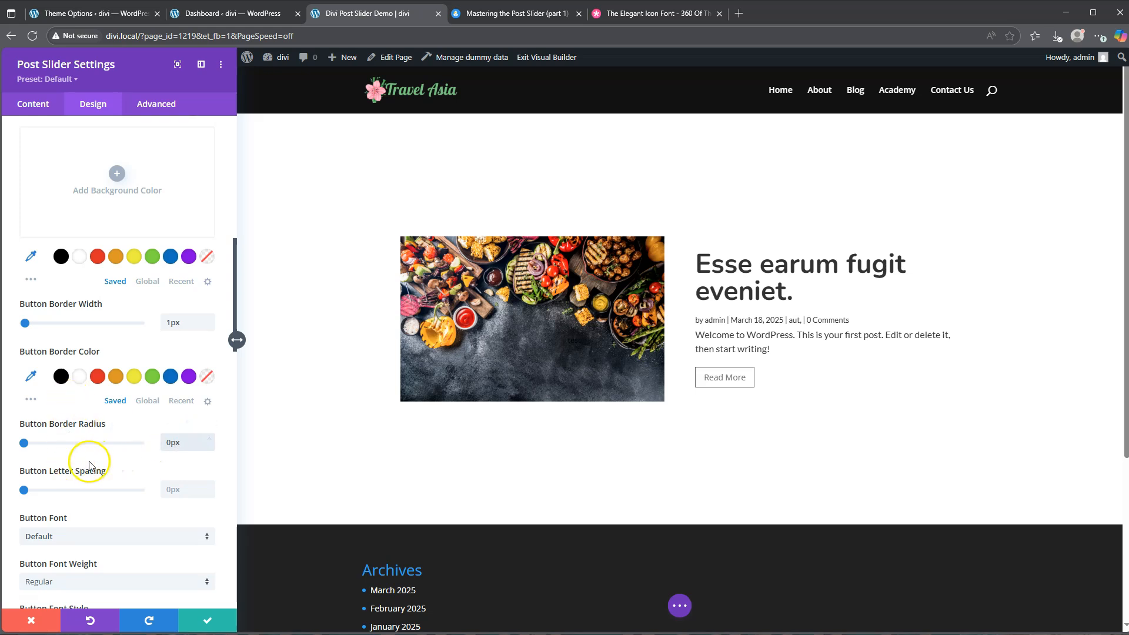
Set the Read More button's font to Lato
scroll(70, 461, "down", 2)
left_click(82, 422)
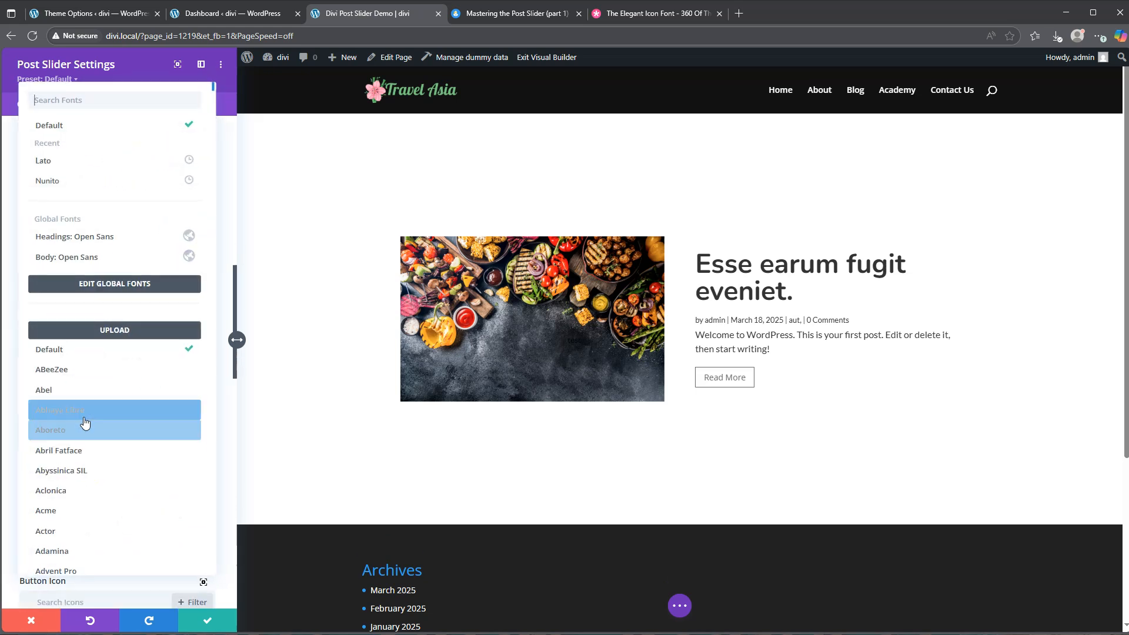
left_click(84, 169)
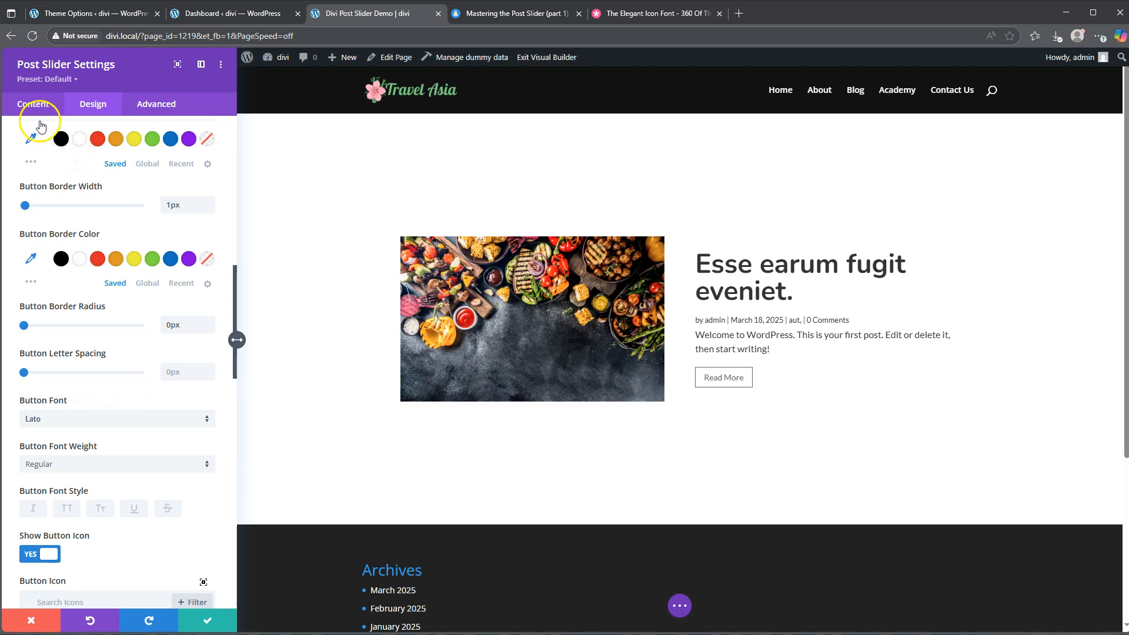
Turn off the post meta in the post slider's content elements
left_click(33, 105)
left_click(51, 191)
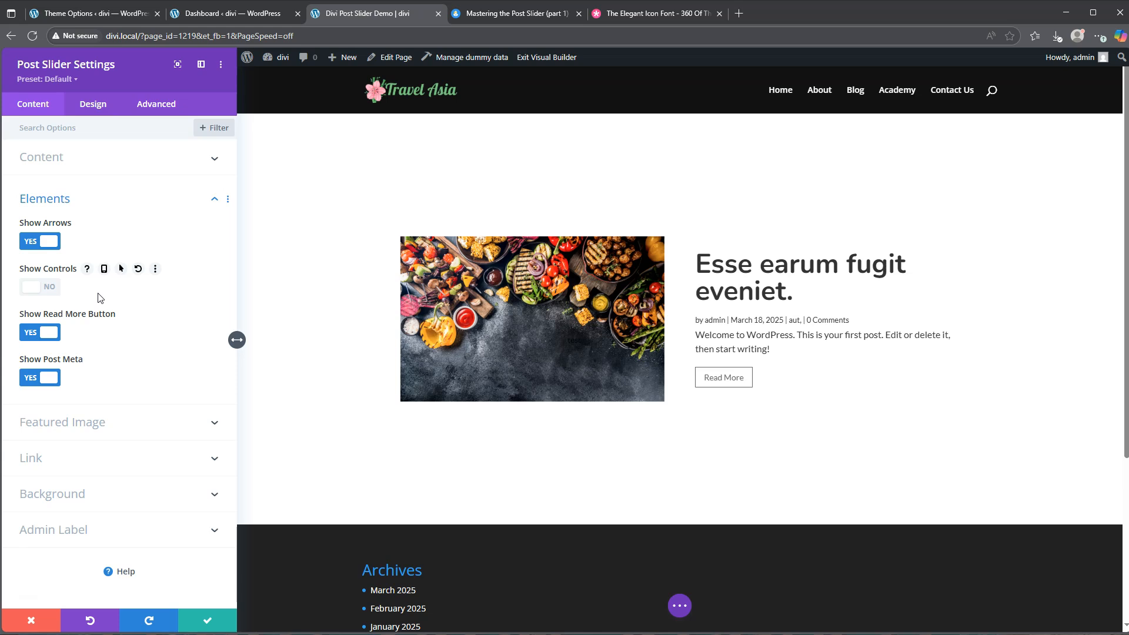
left_click(52, 379)
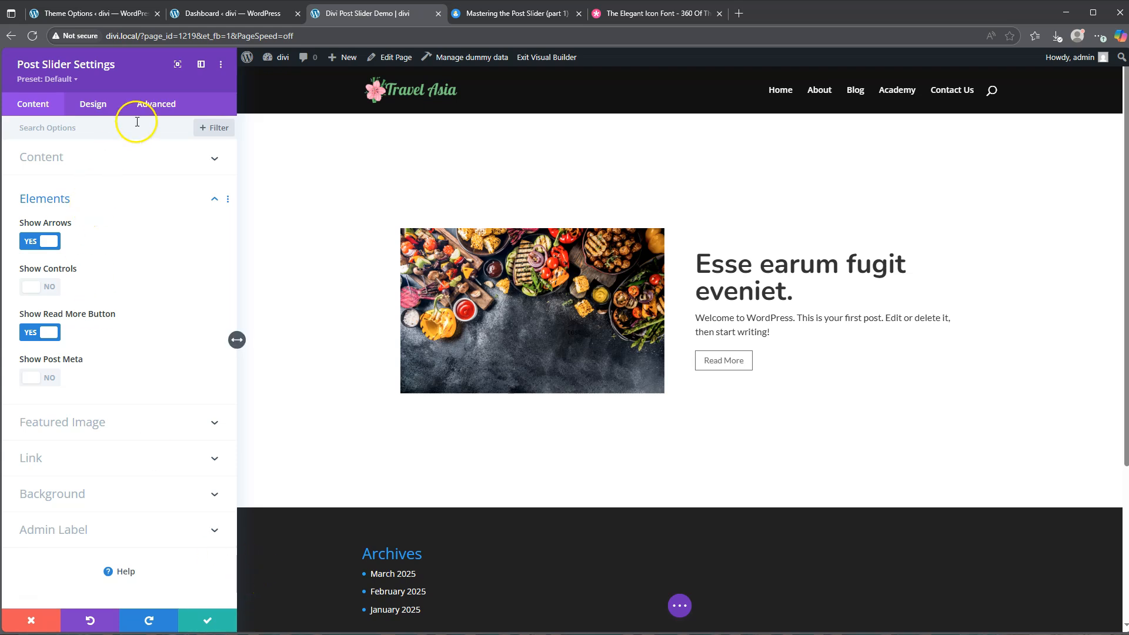
Open the slider's CSS ID setting for editing and copy the name dd-slider from the tutorial page
left_click(151, 109)
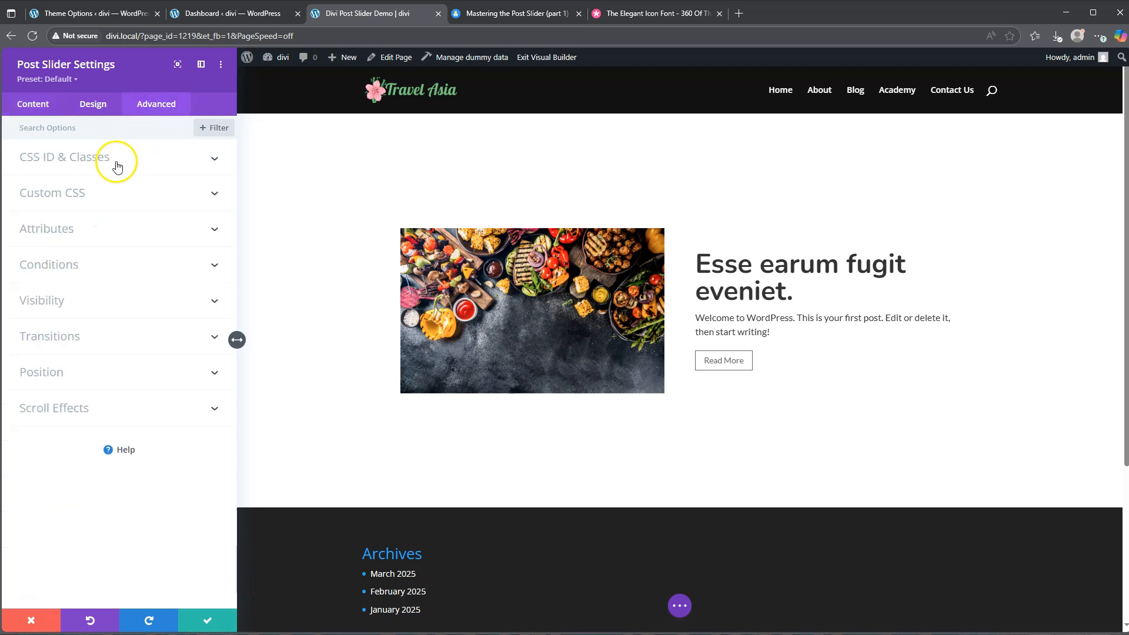
left_click(97, 156)
left_click(64, 198)
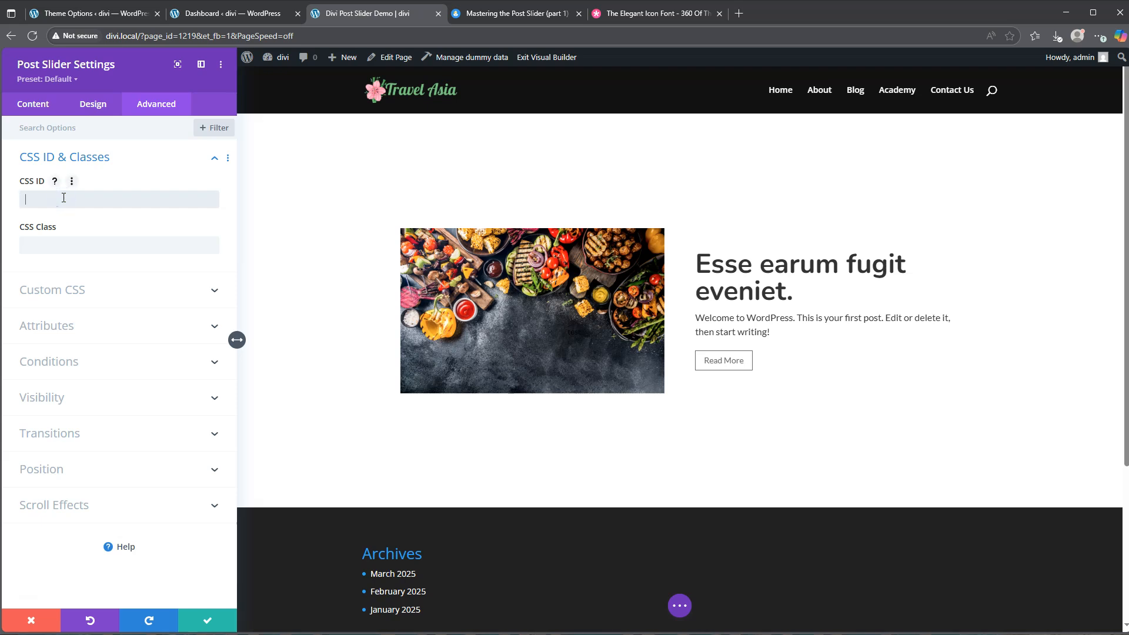
left_click(532, 14)
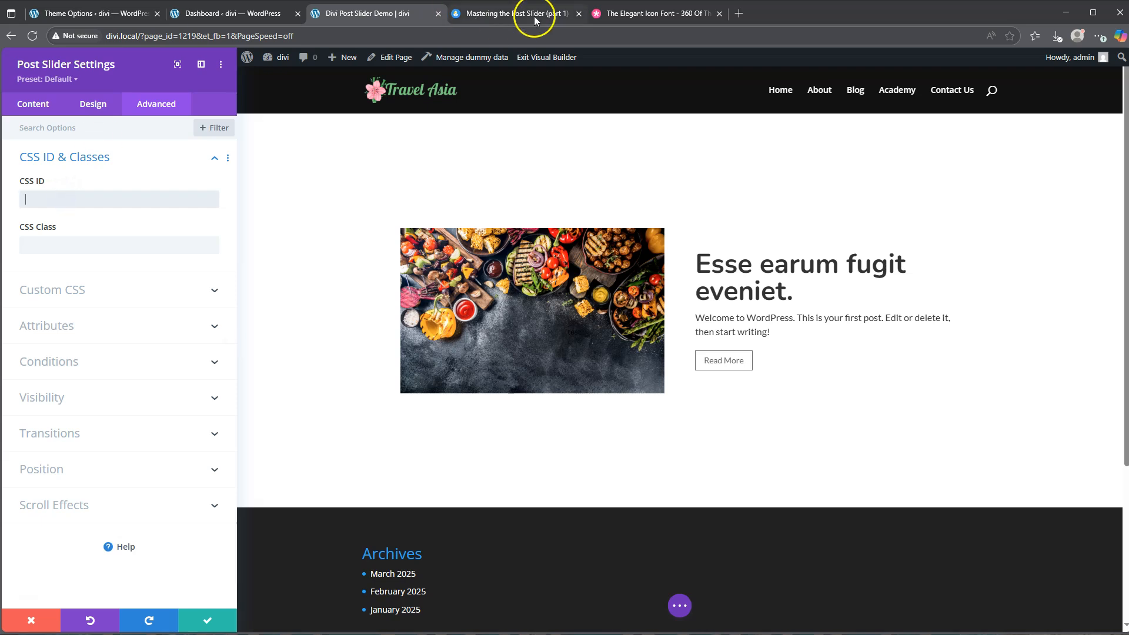
left_click(441, 512)
scroll(441, 513, "down", 3)
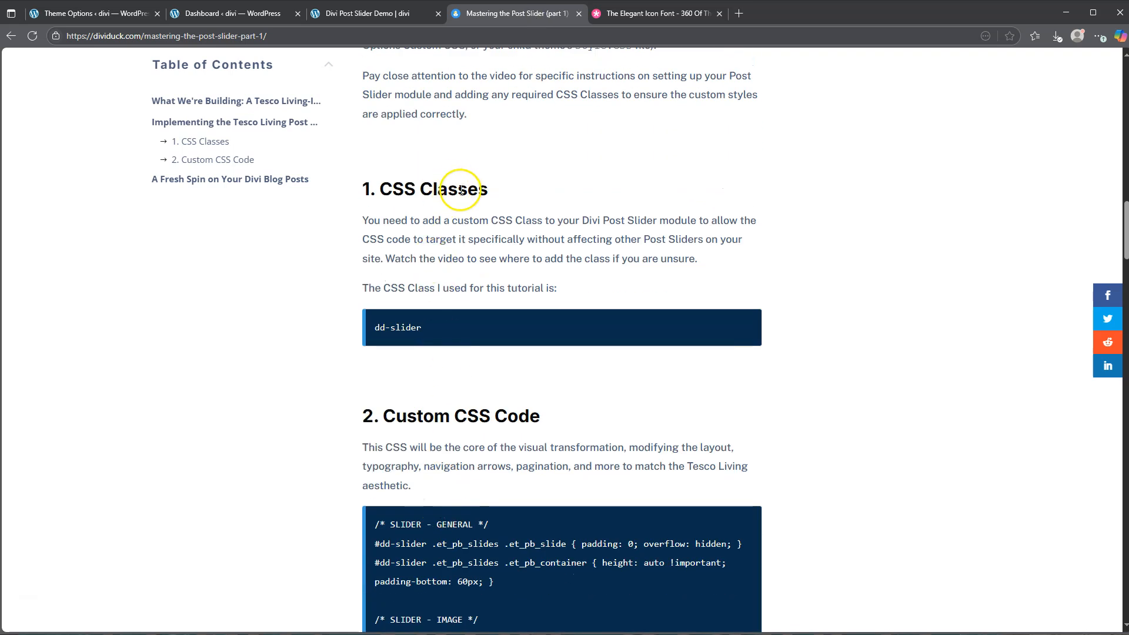
left_click_drag(422, 328, 377, 327)
key("ctrl+c")
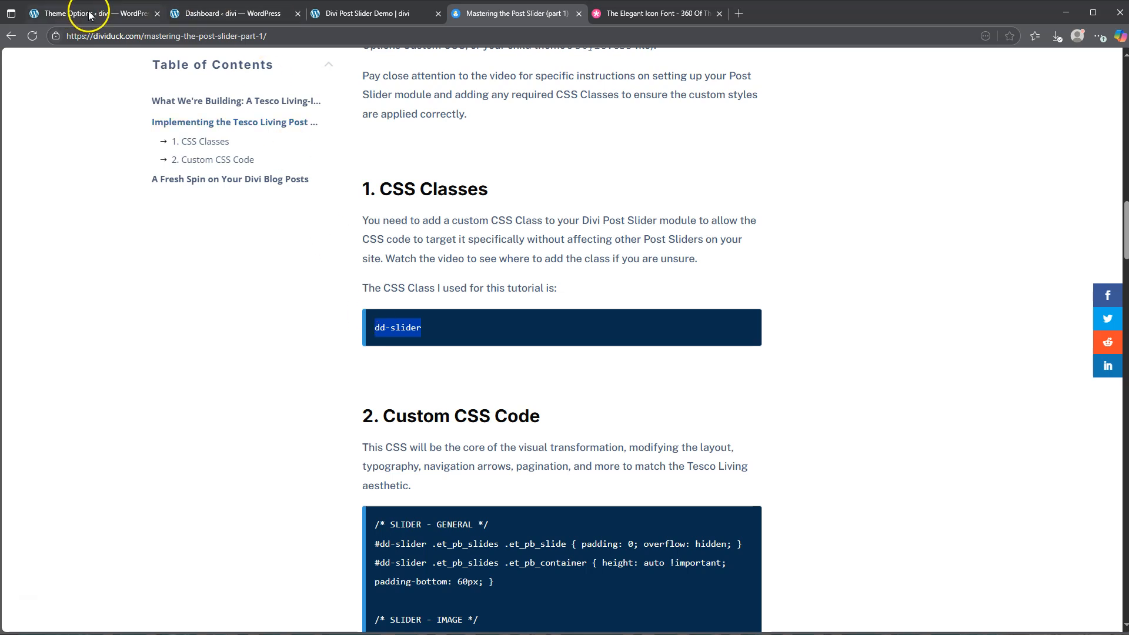
Set the post slider's CSS ID to dd-slider and save the module settings
left_click(349, 13)
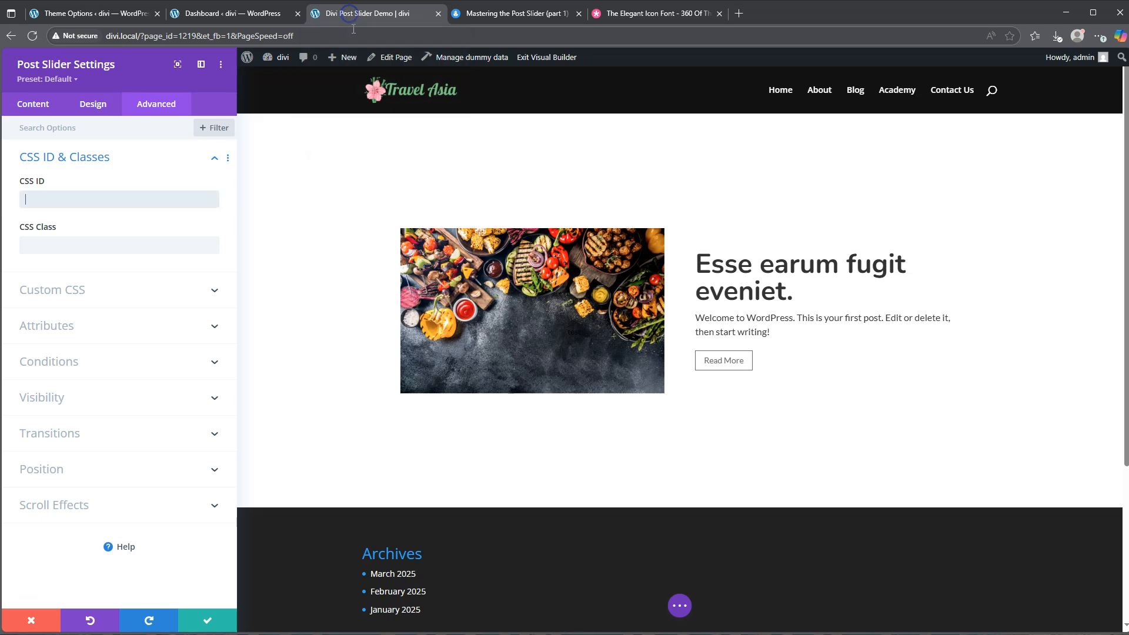
left_click(71, 199)
key("ctrl+v")
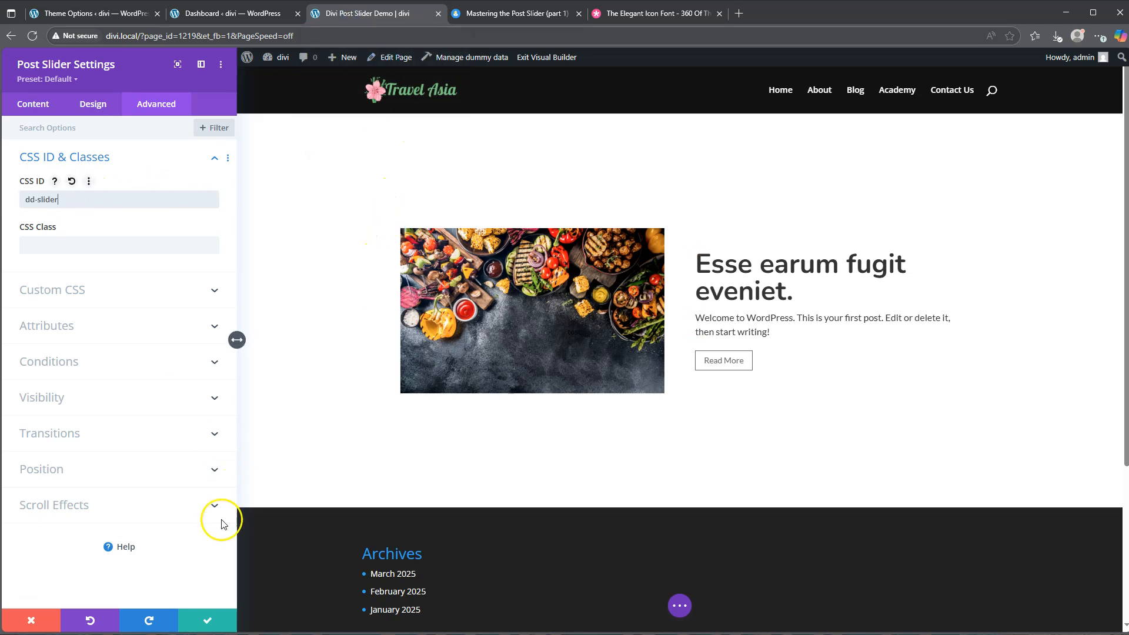
left_click(209, 621)
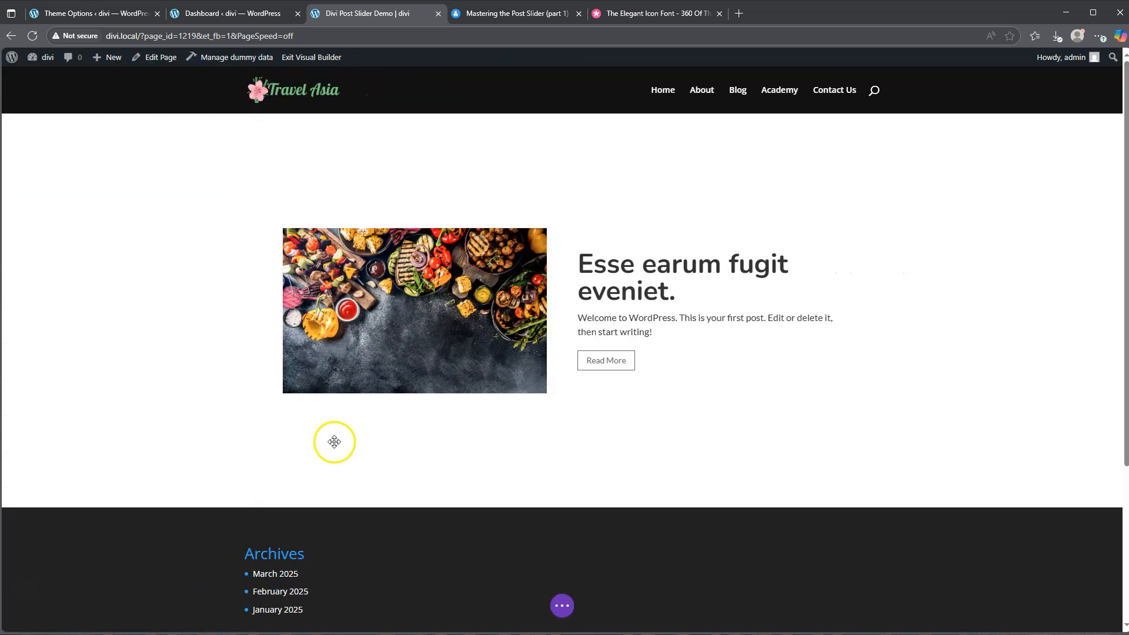
Publish the demo page and exit the Visual Builder
left_click(564, 606)
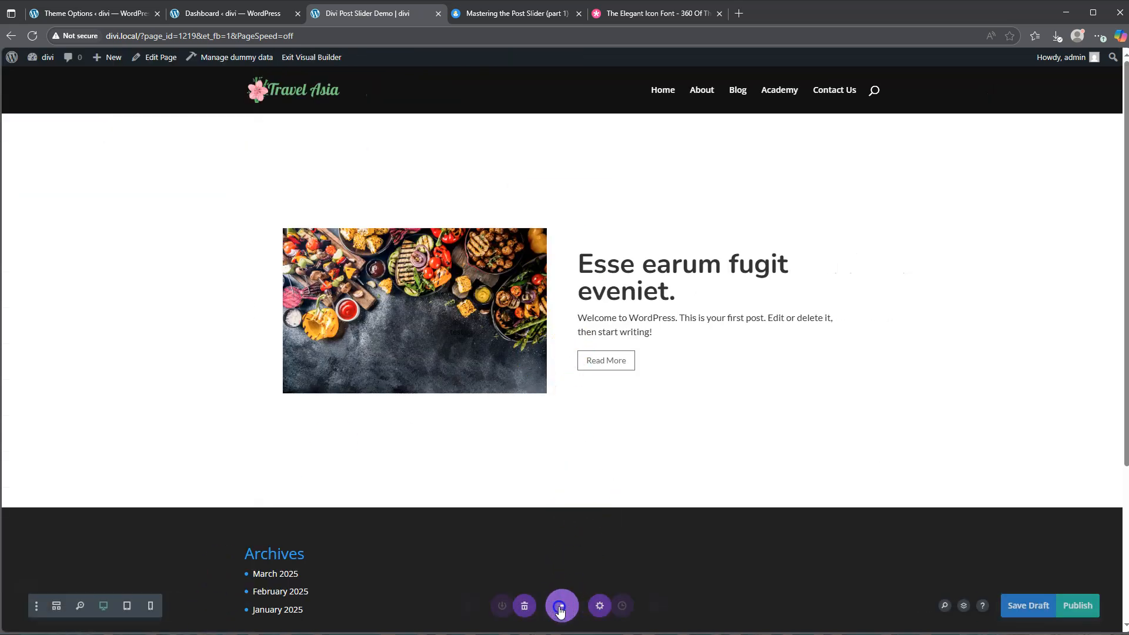
left_click(1082, 607)
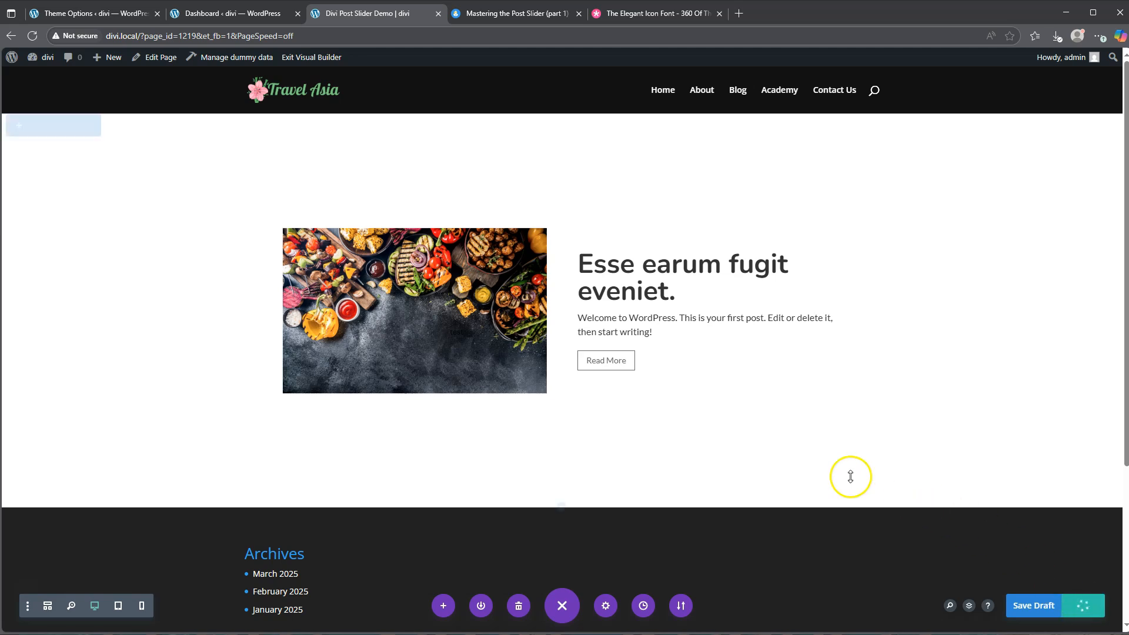
left_click(312, 57)
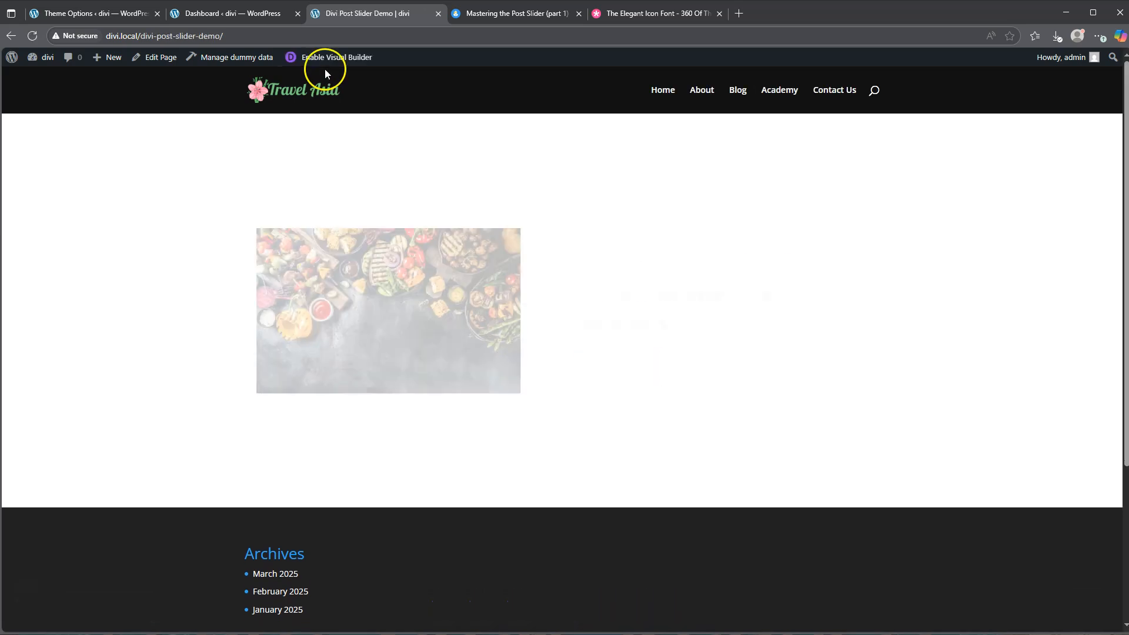
Copy the complete custom CSS code block for the slider from the tutorial page
left_click(517, 23)
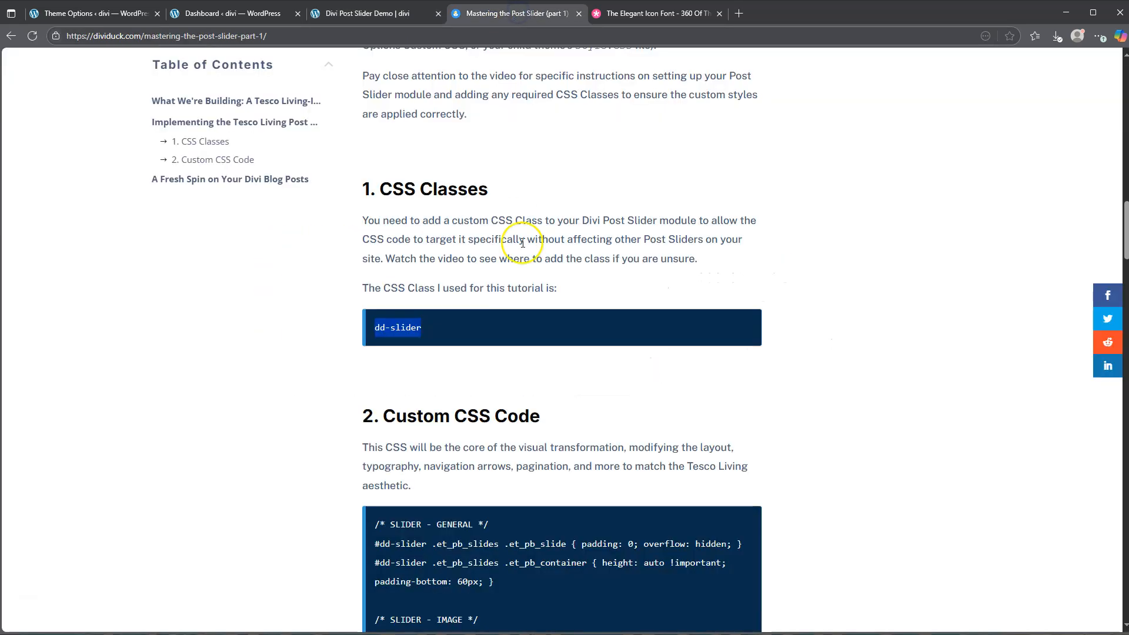
scroll(523, 252, "down", 5)
scroll(524, 249, "down", 1)
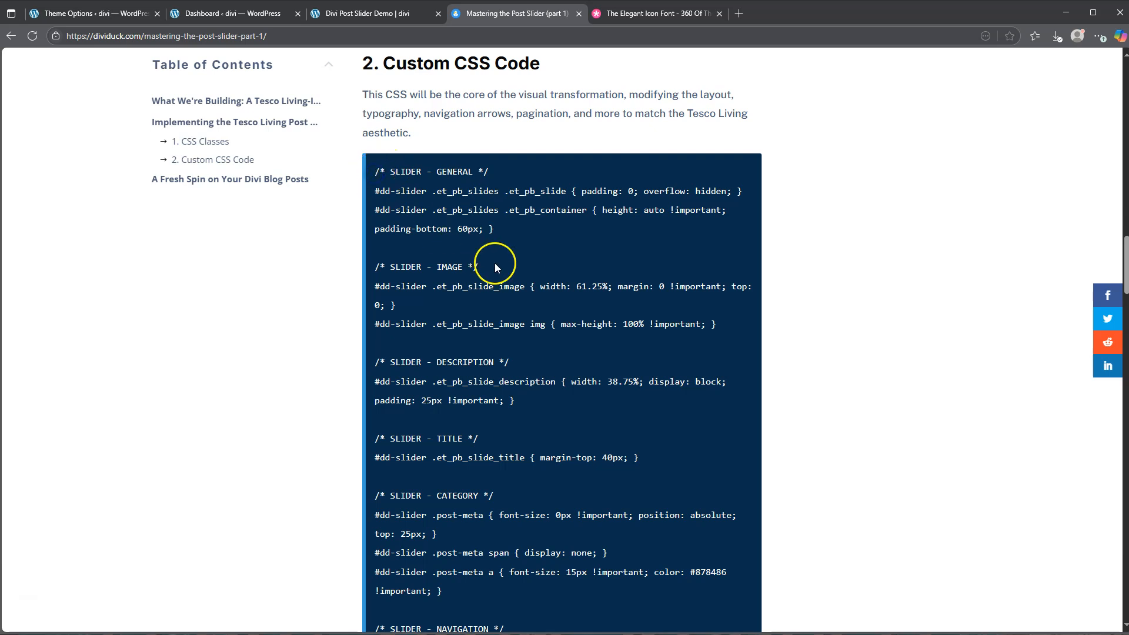
scroll(495, 267, "down", 15)
scroll(486, 319, "down", 20)
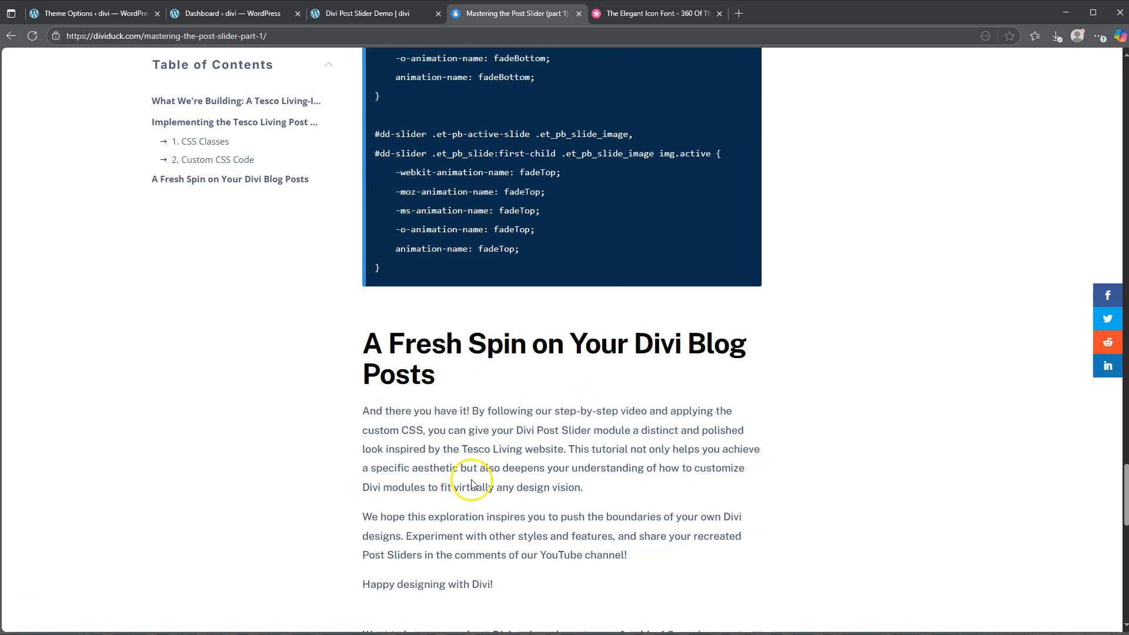
left_click(379, 268, "shift")
key("ctrl+c")
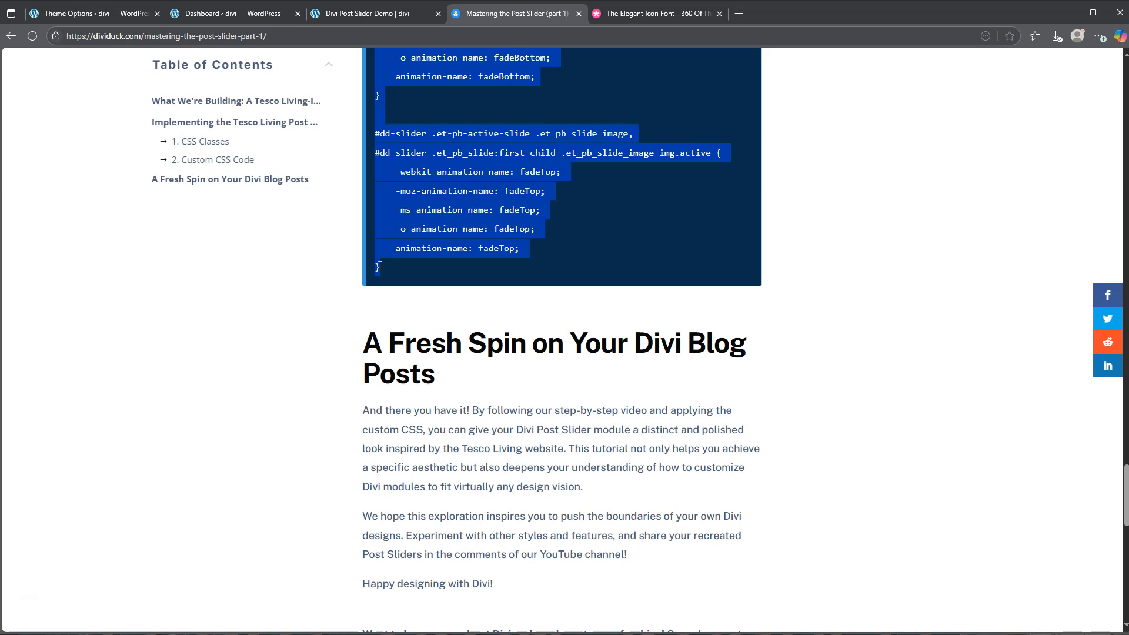
Go to the Custom CSS field in the General section of the Divi Theme Options
left_click(64, 11)
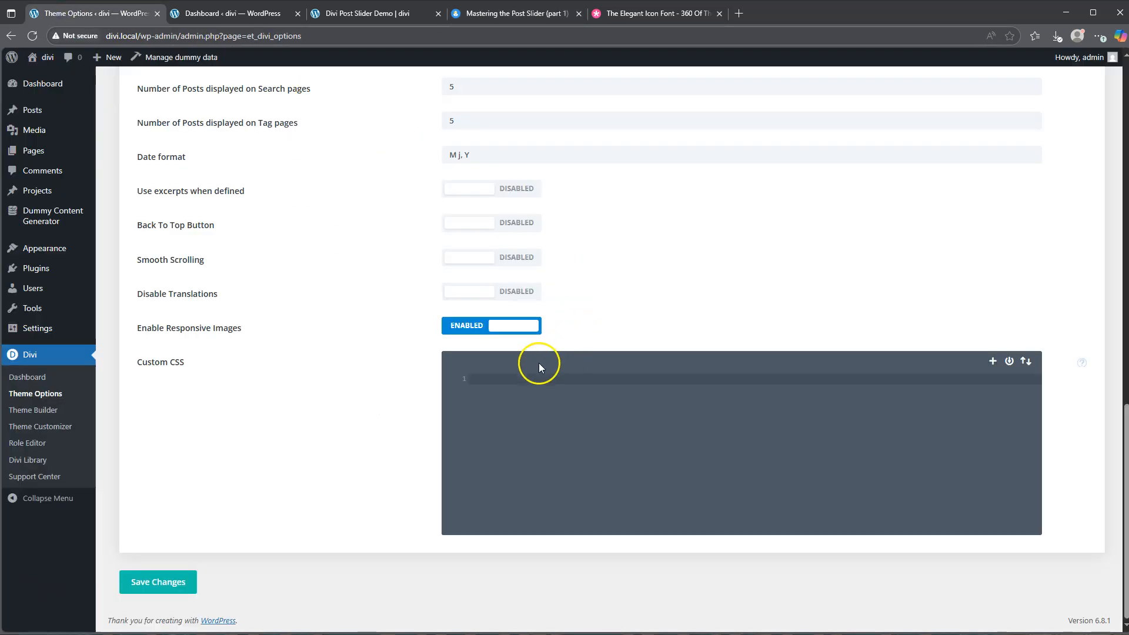
mouse_move(47, 87)
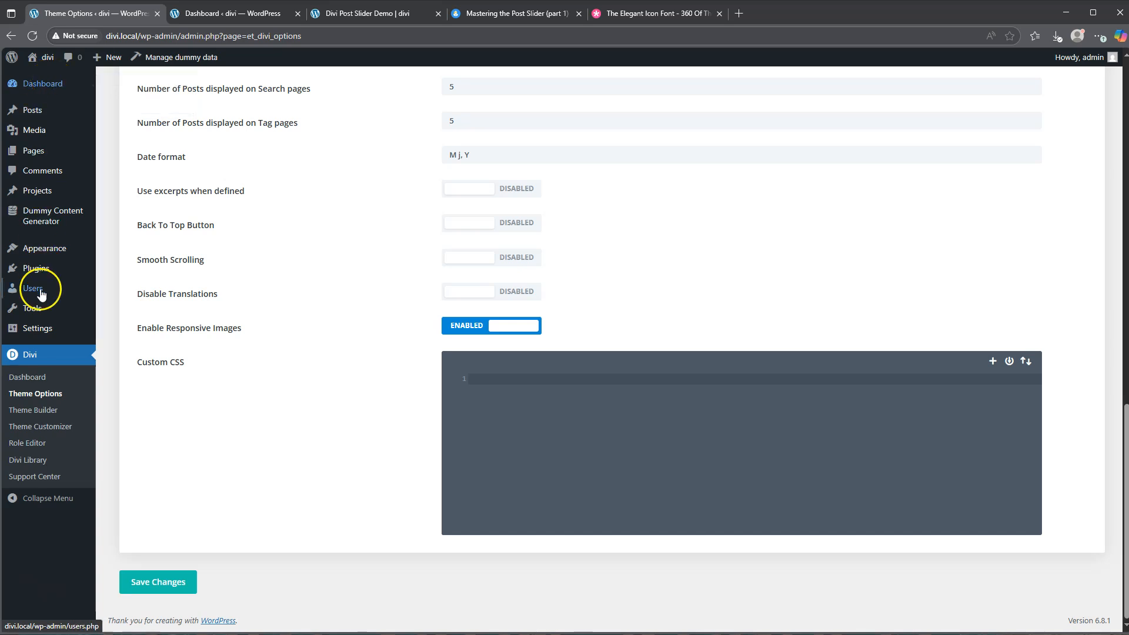
scroll(247, 335, "up", 20)
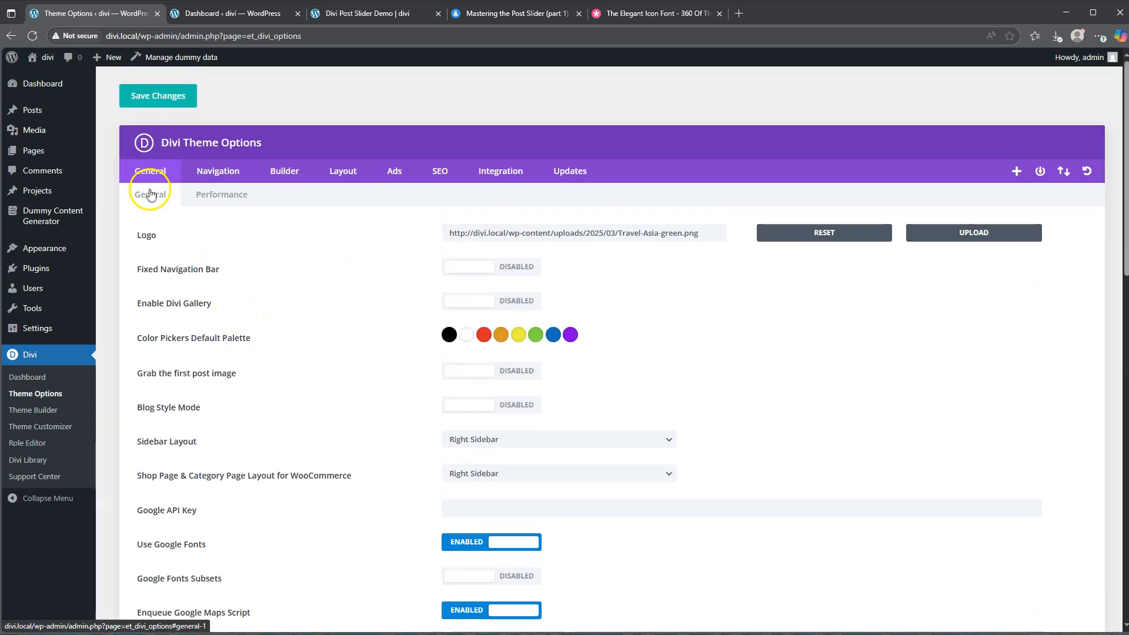
scroll(277, 270, "down", 9)
scroll(297, 291, "down", 7)
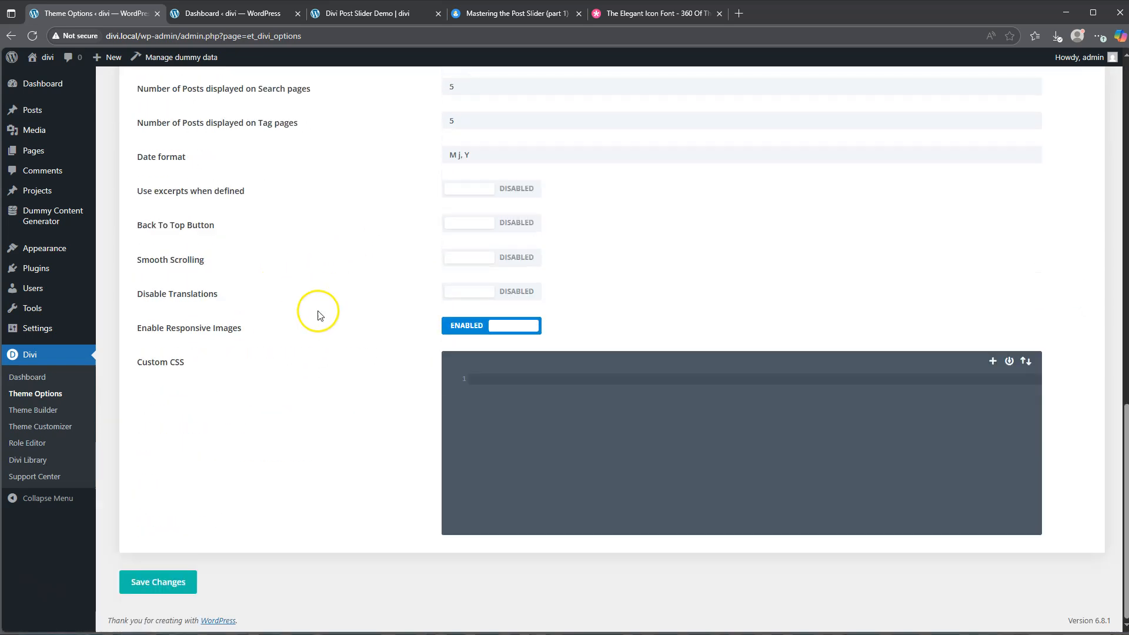
left_click(497, 379)
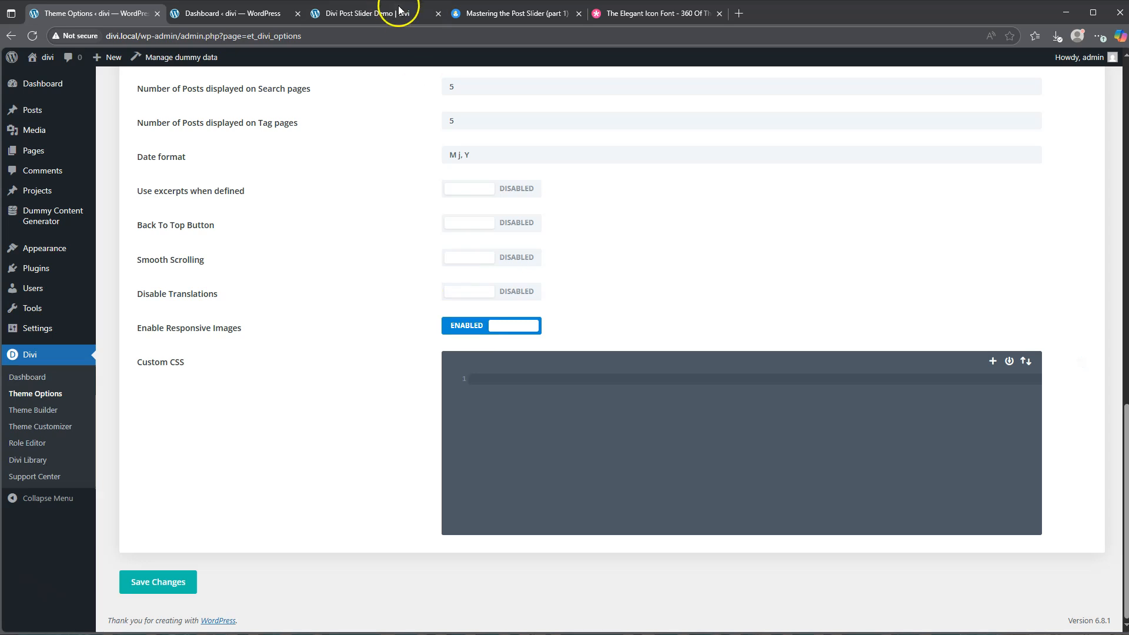
Paste the copied slider code into Divi's Custom CSS and save the theme options
left_click(370, 15)
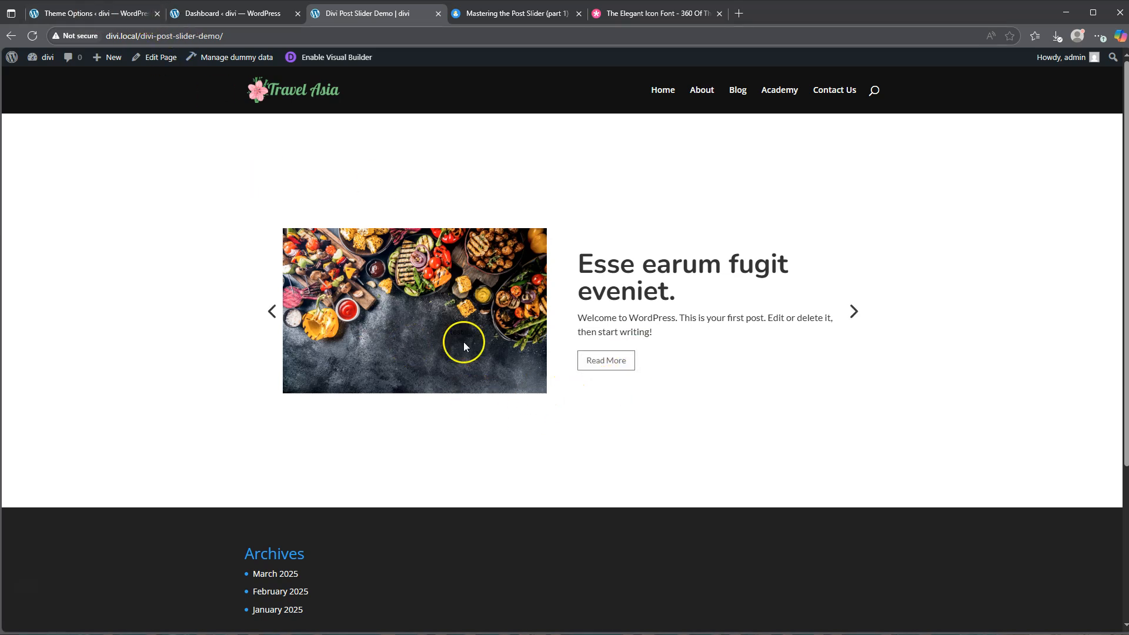
left_click(79, 15)
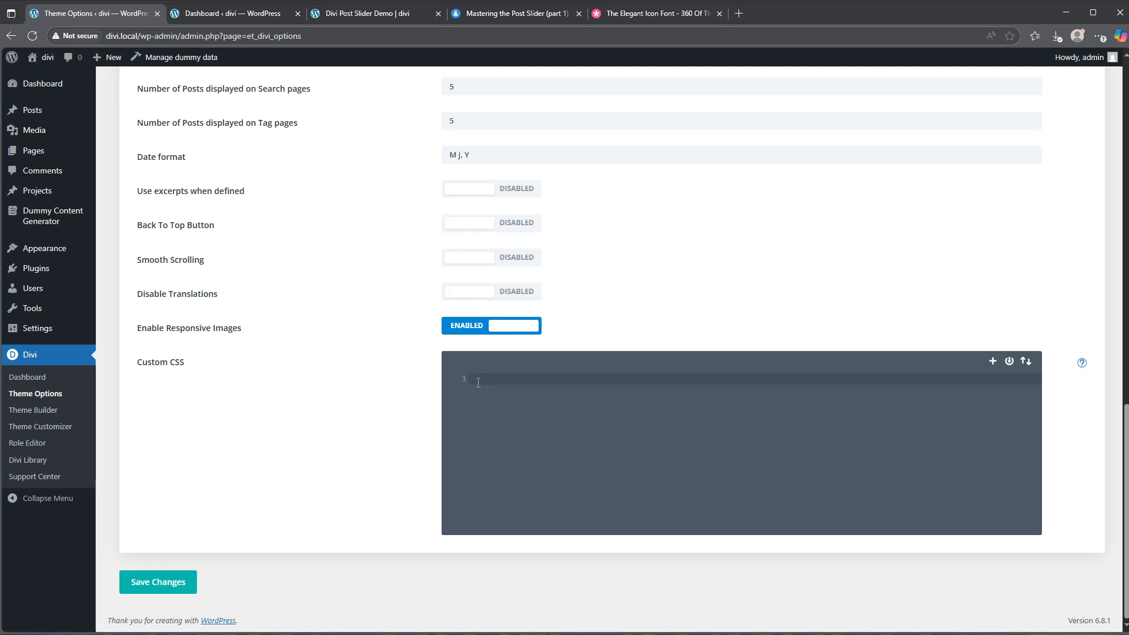
key("ctrl+v")
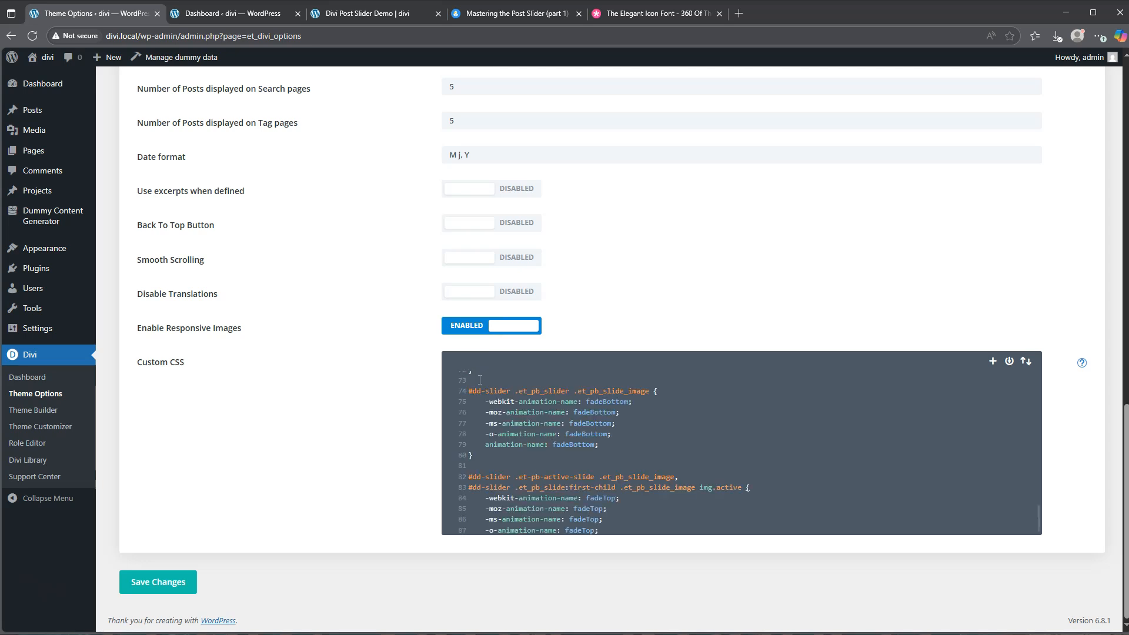
scroll(540, 424, "up", 8)
scroll(544, 425, "up", 5)
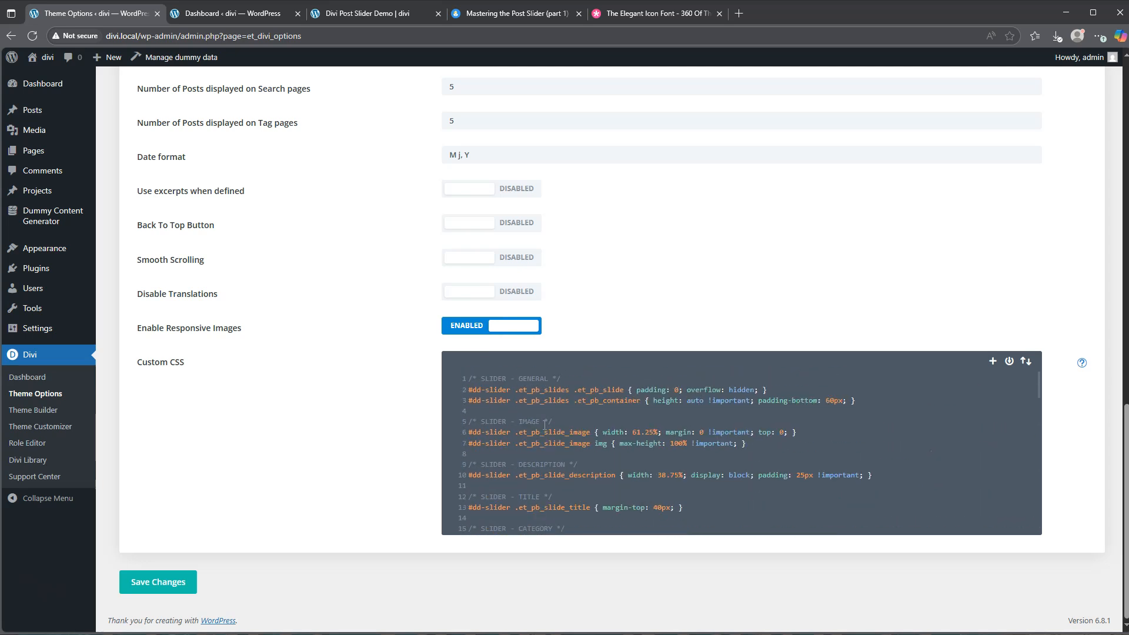
scroll(544, 424, "down", 13)
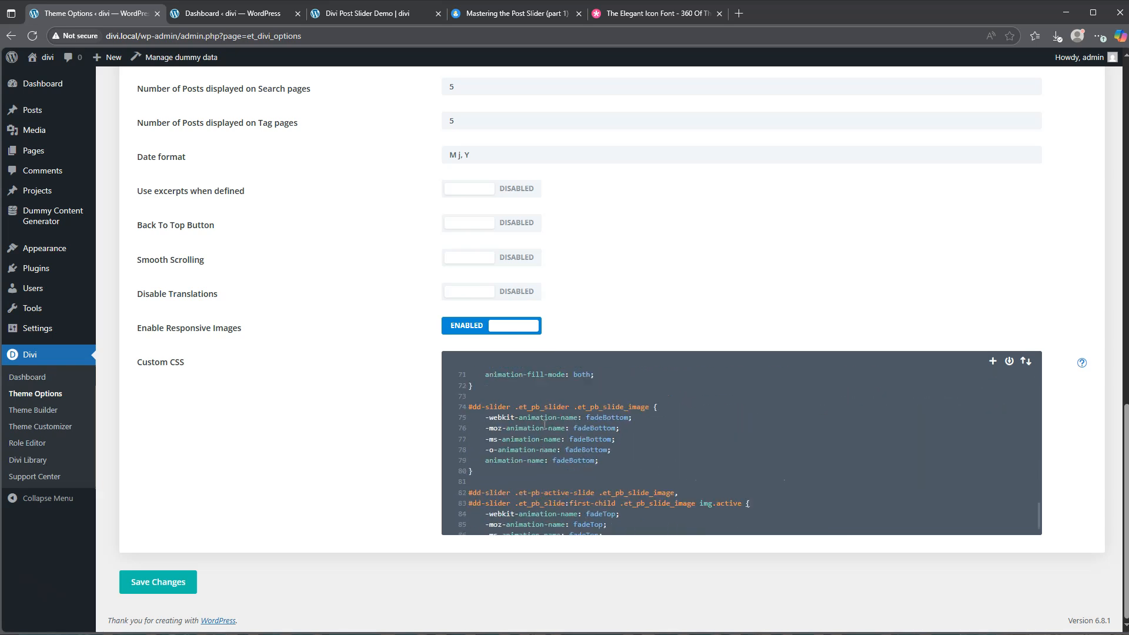
left_click(156, 584)
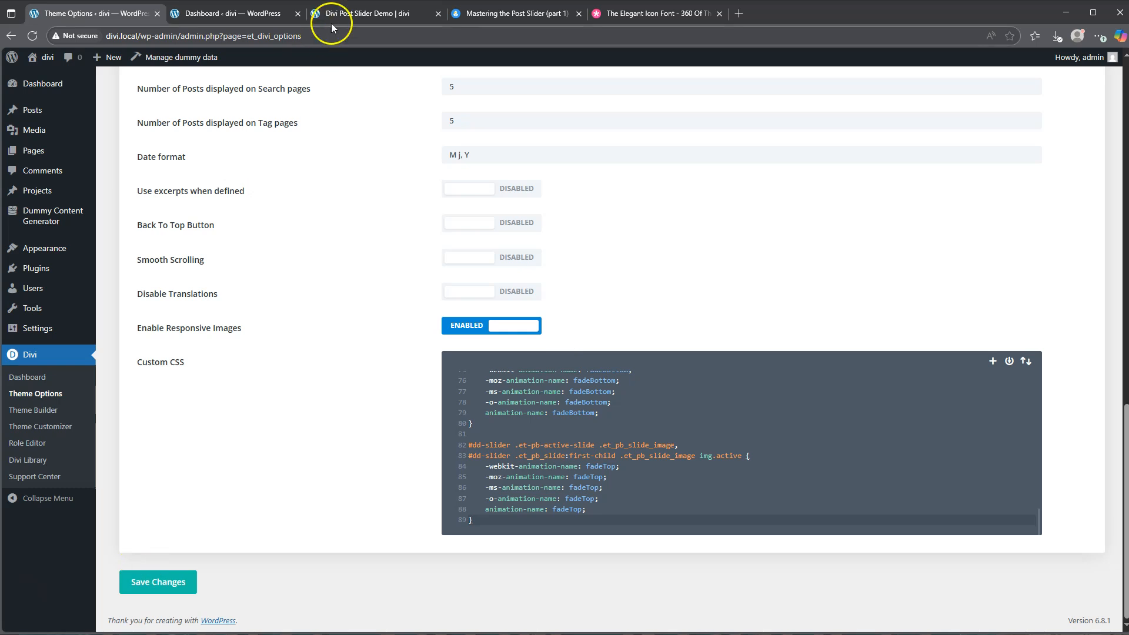
Reload the Divi Post Slider Demo page and go through its slides to check the new styling and slide counter
left_click(357, 16)
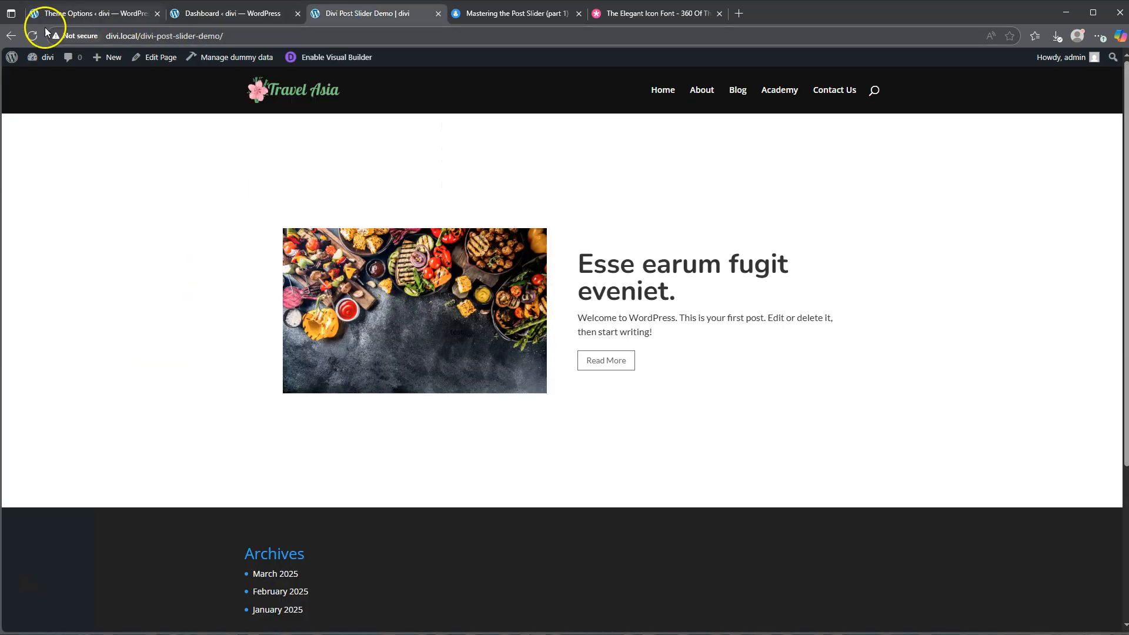
left_click(32, 37)
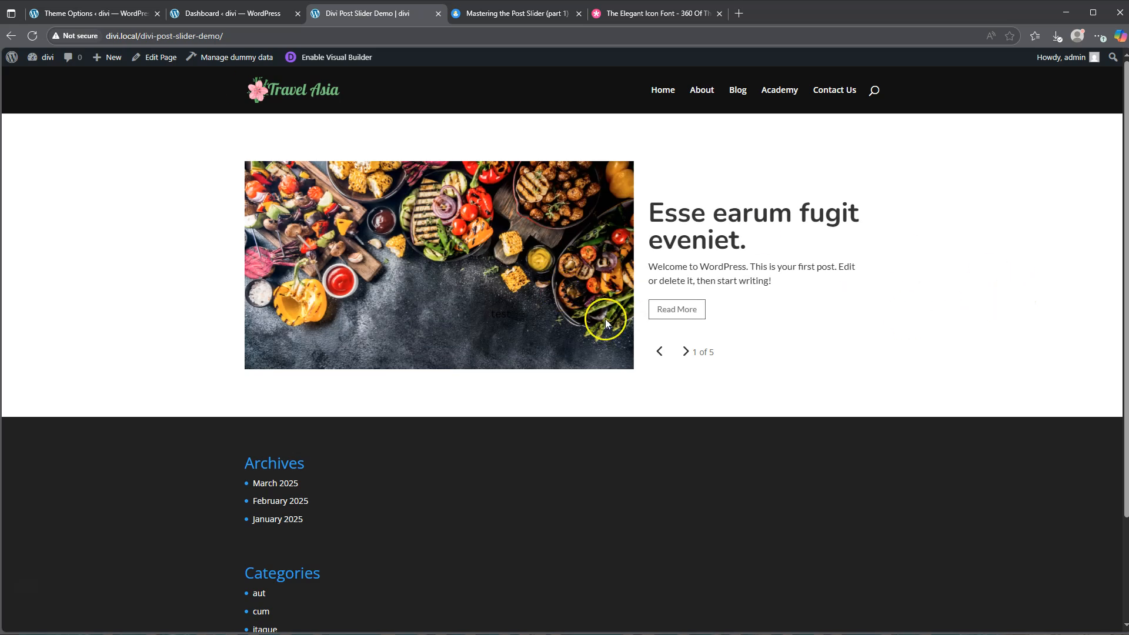
left_click(685, 354)
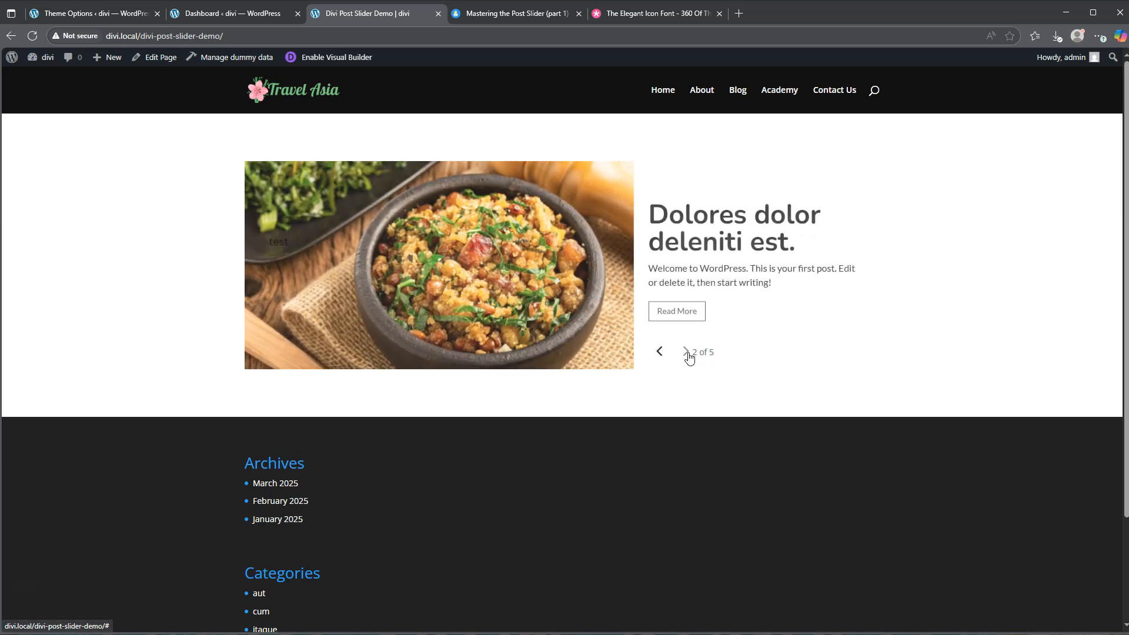
left_click(687, 353)
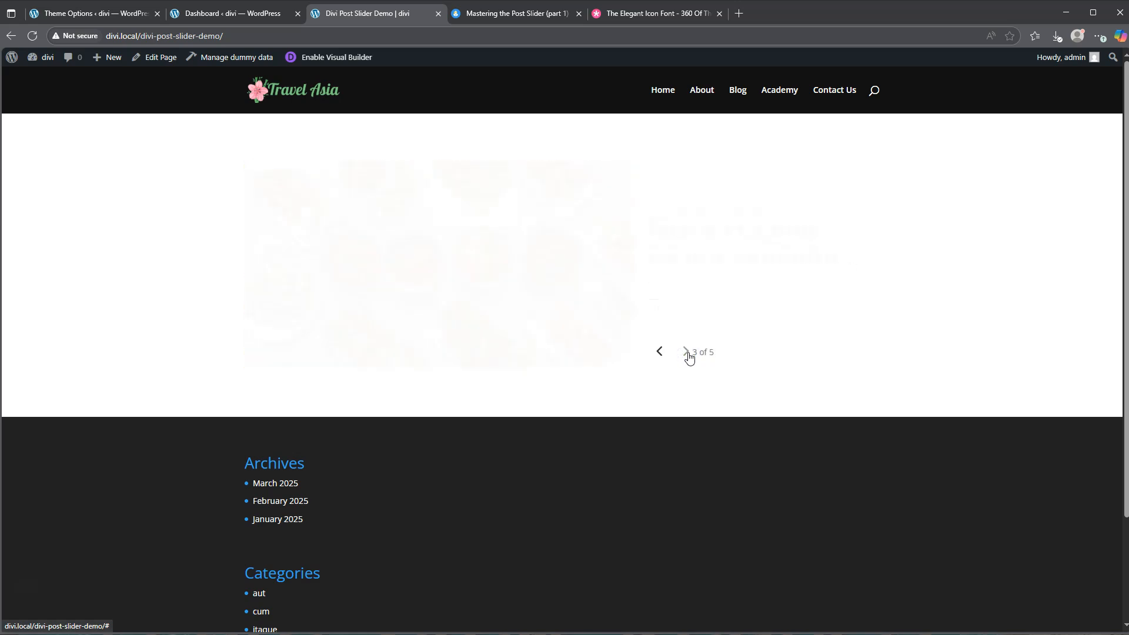
left_click(689, 357)
left_click(689, 357)
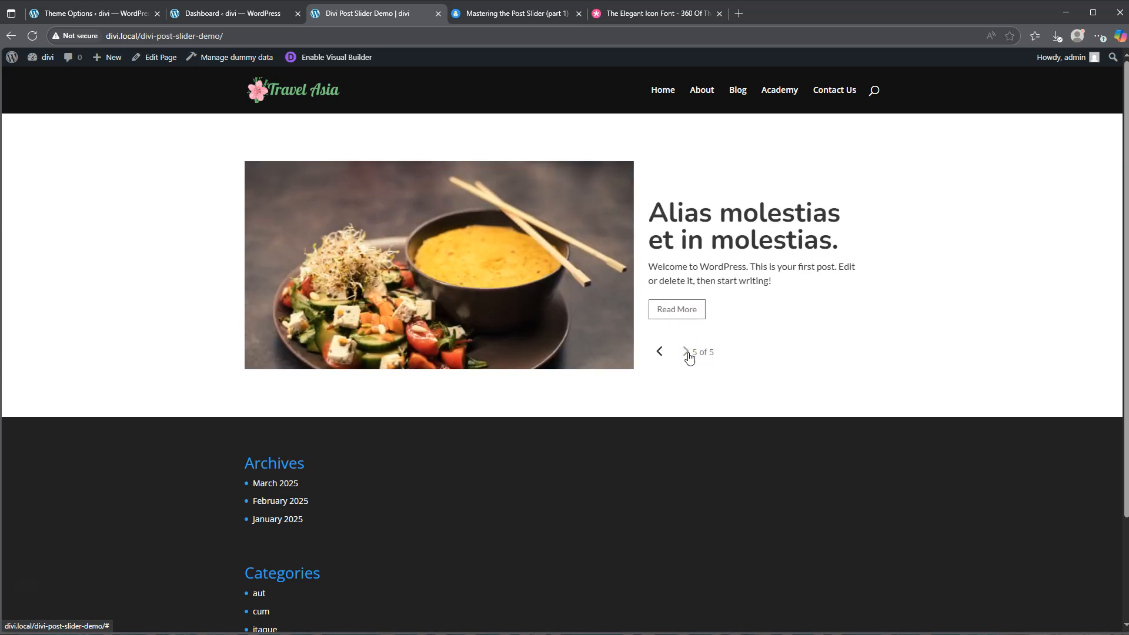
Examine the slide numbering rules, "1 of 5" through "5 of 5", in the Custom CSS of the Divi Theme Options
left_click(76, 14)
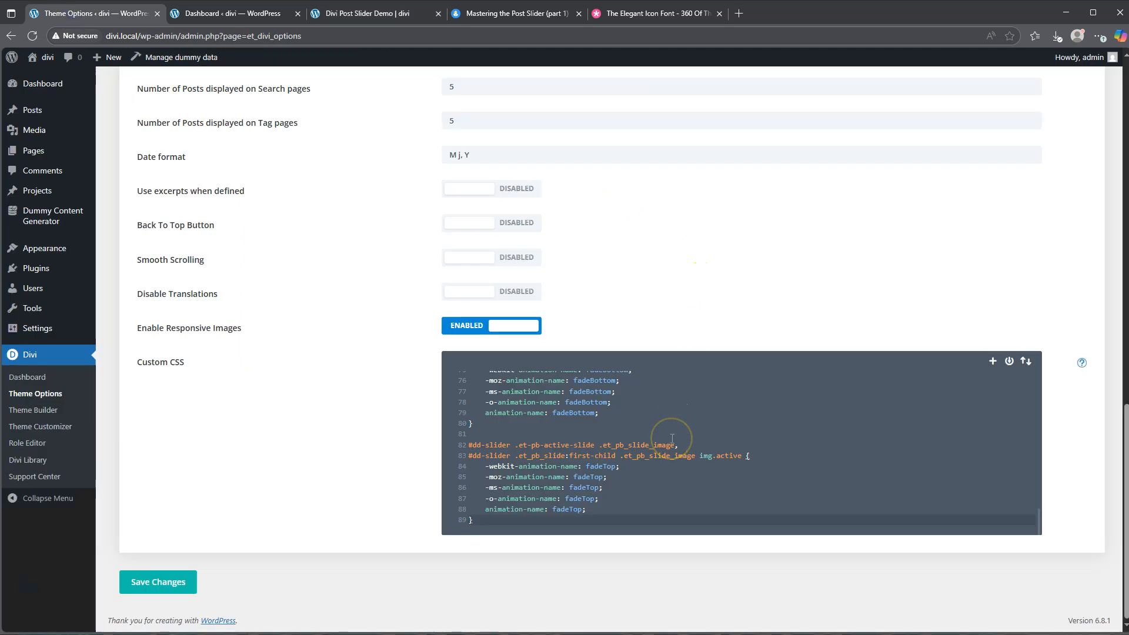
scroll(672, 439, "up", 6)
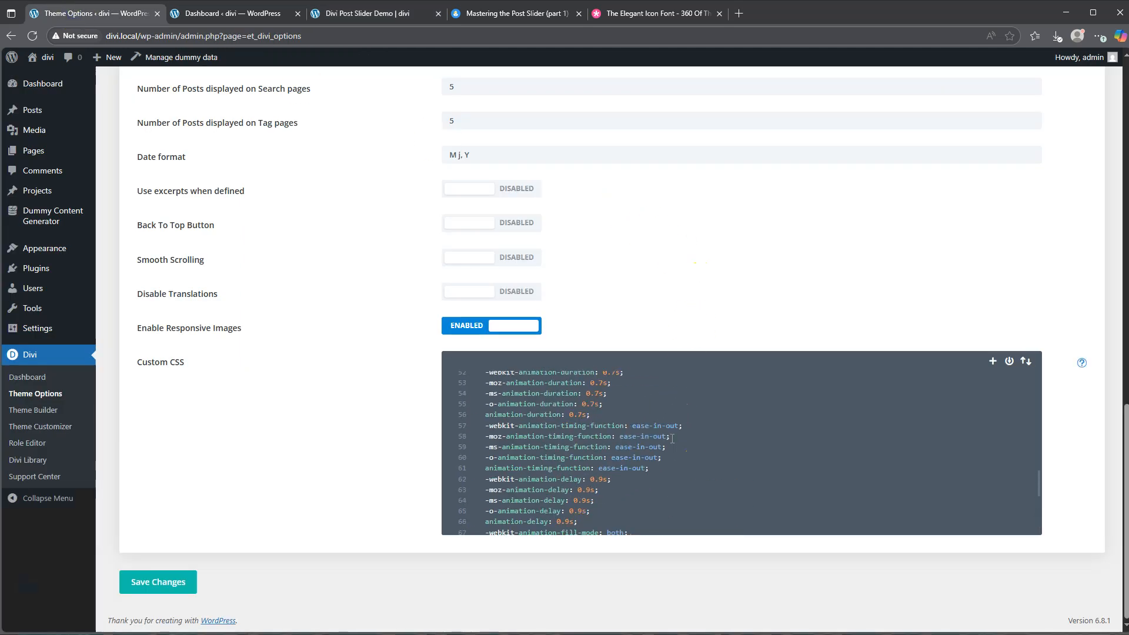
scroll(672, 438, "up", 3)
left_click(715, 445)
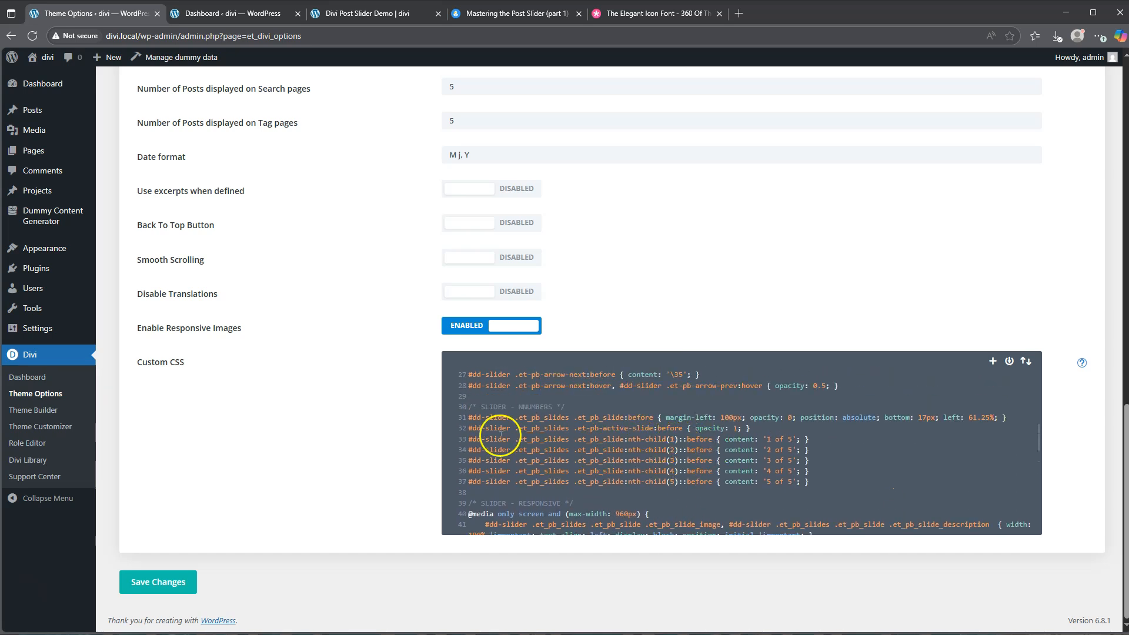
left_click_drag(474, 438, 823, 483)
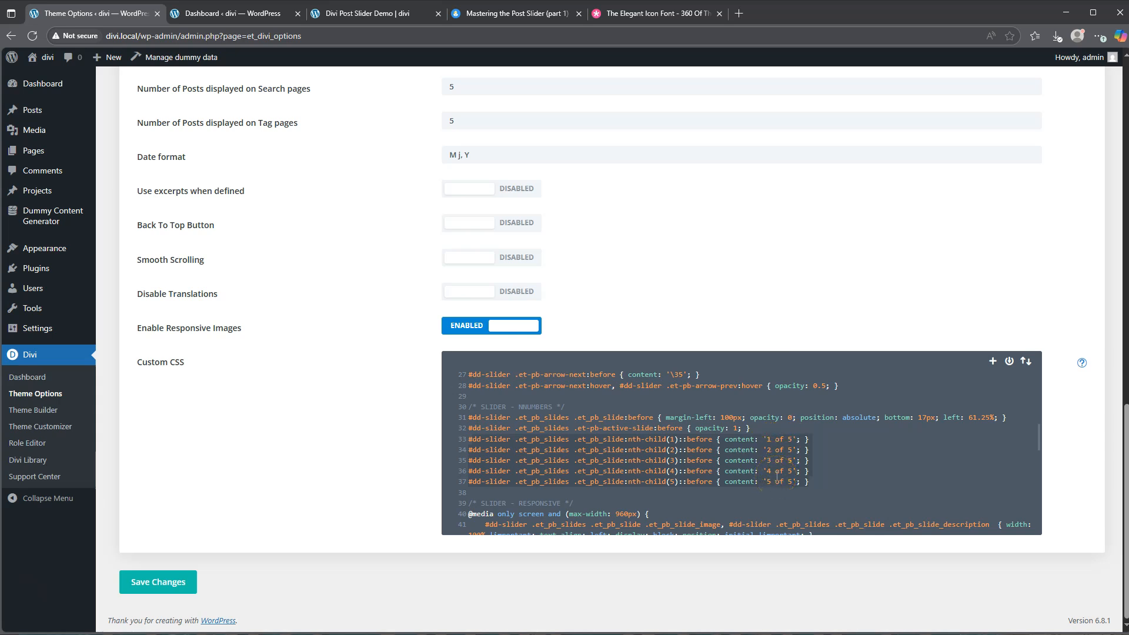
Duplicate the nth-child(4) and nth-child(5) slide counter rules directly below the existing numbering rules
left_click(769, 482)
left_click_drag(770, 483, 477, 475)
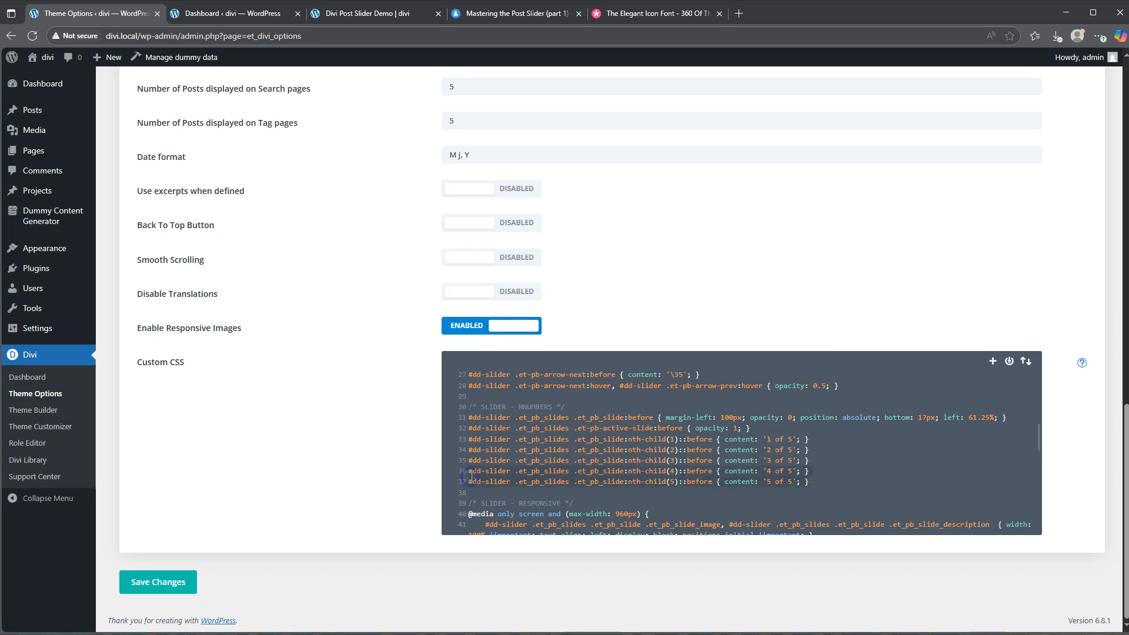
left_click(818, 482)
key("Return")
type("#dd-slider .et_pb_slides .et_pb_slide:nth-child(4)::before { content: '4 of 5'; } #dd-slider .et_pb_slides .et_pb_slide:nth-child(5)::before { content: '5 of 5'; }")
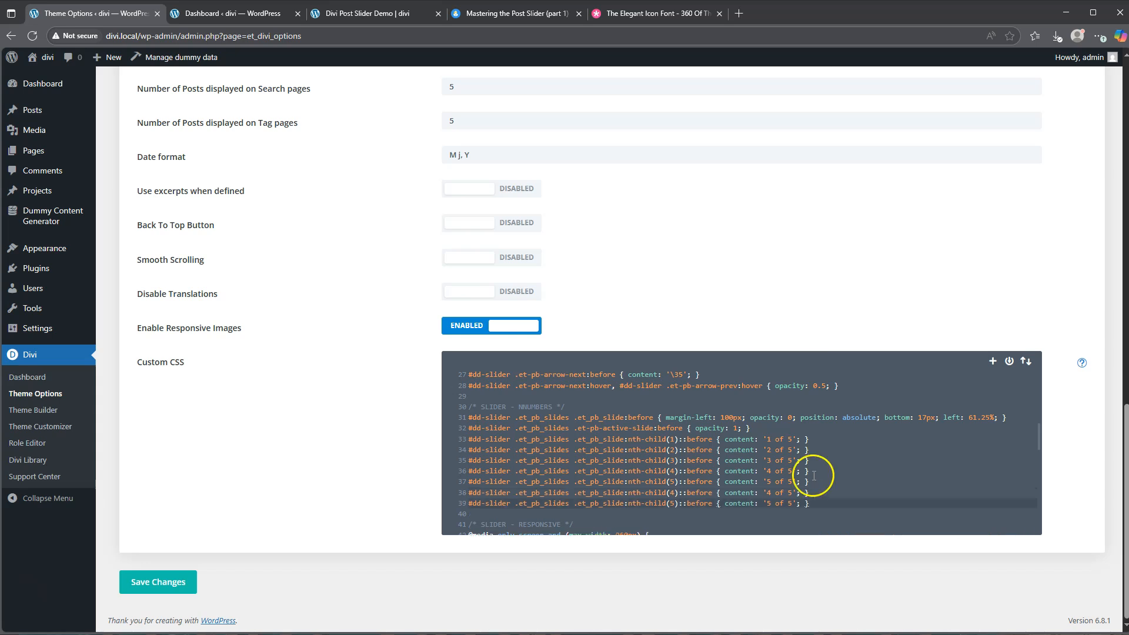
left_click(771, 493)
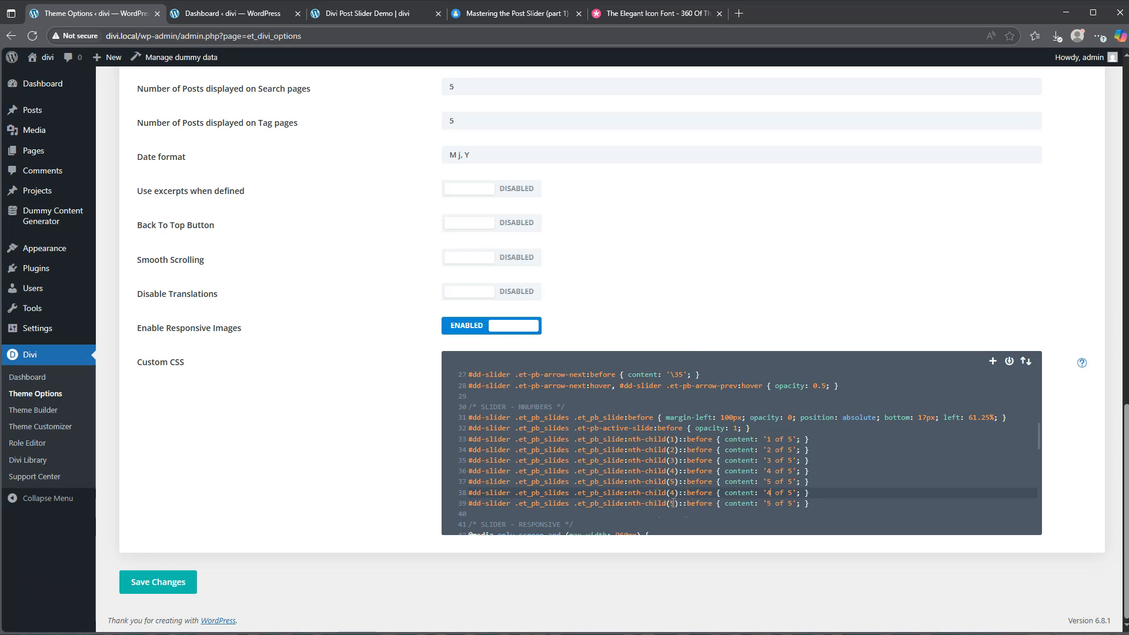
Look up the code of the slider's previous-arrow icon on the Elegant Icon Font page
scroll(671, 499, "up", 5)
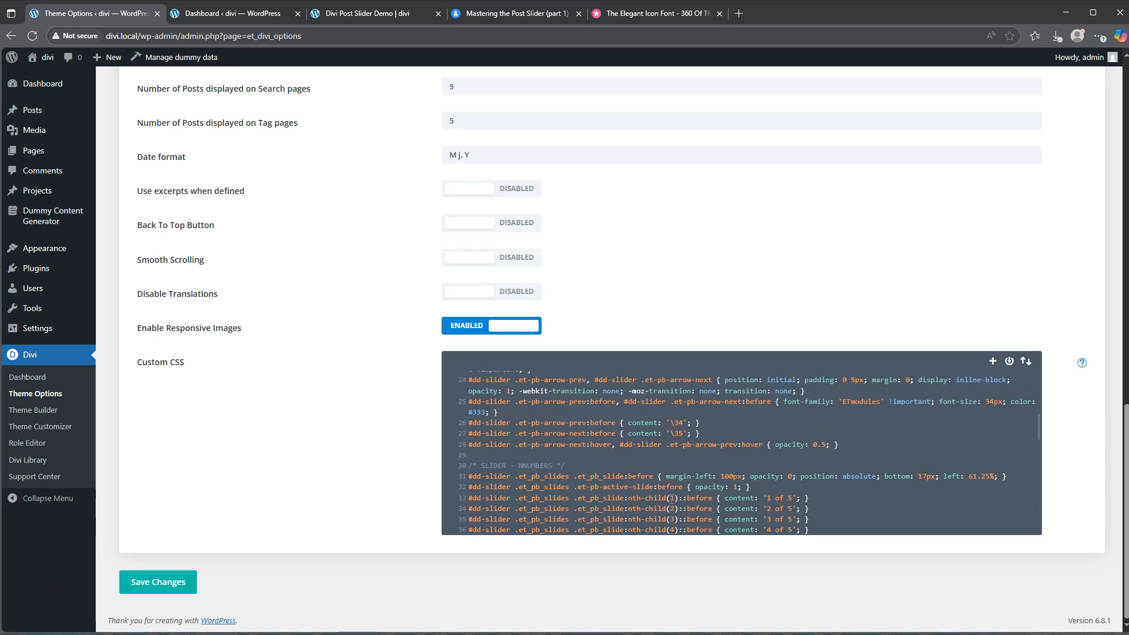
scroll(672, 499, "up", 2)
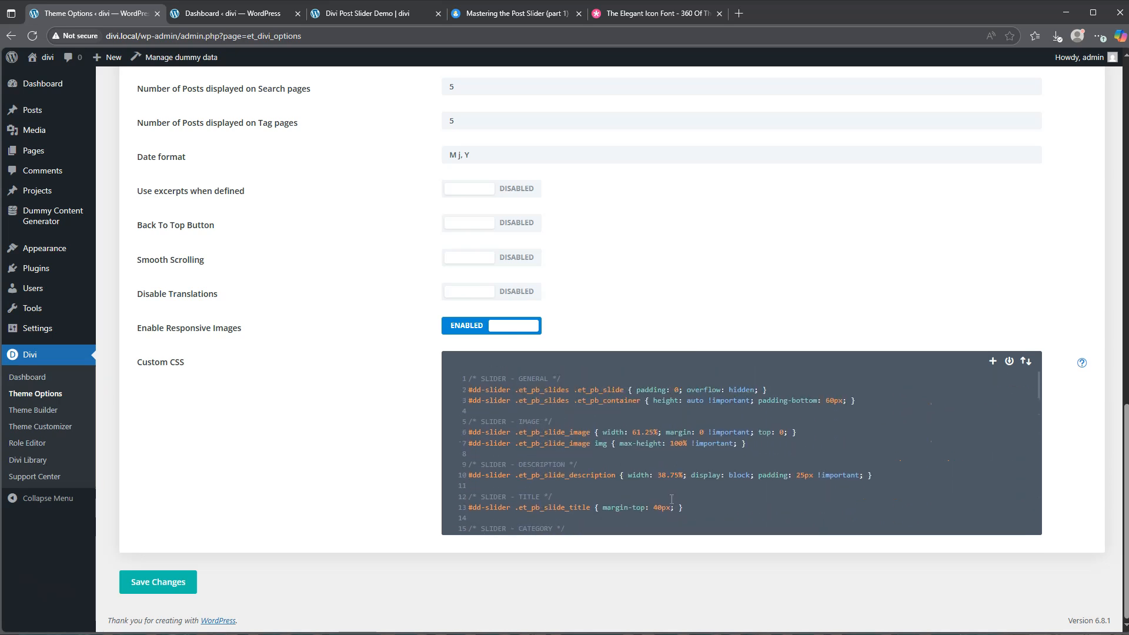
scroll(672, 498, "down", 3)
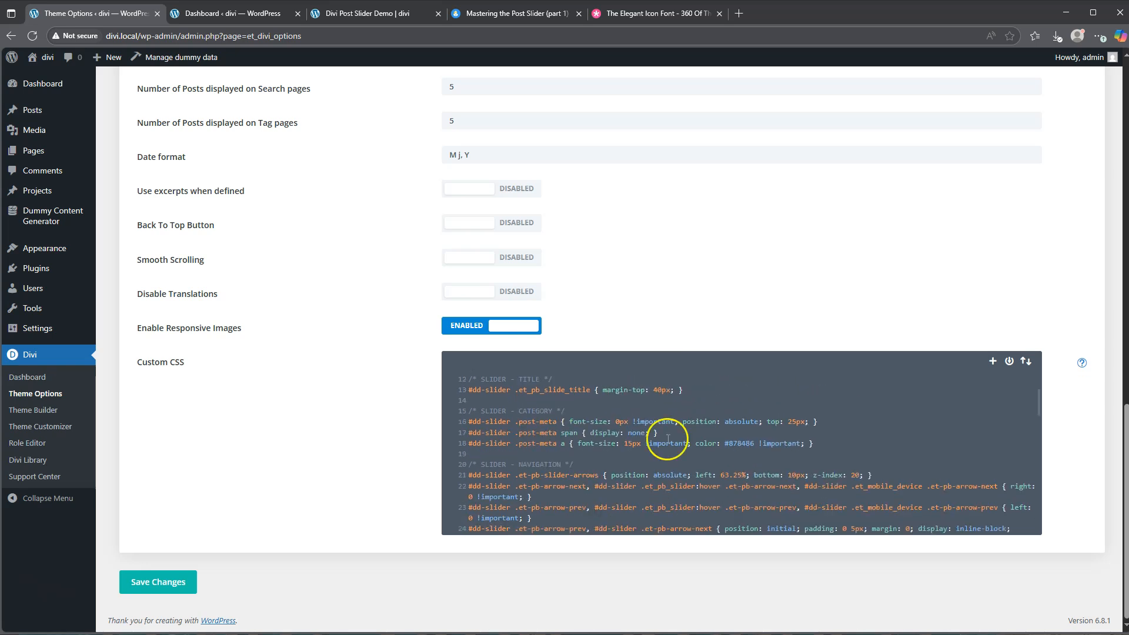
left_click(649, 12)
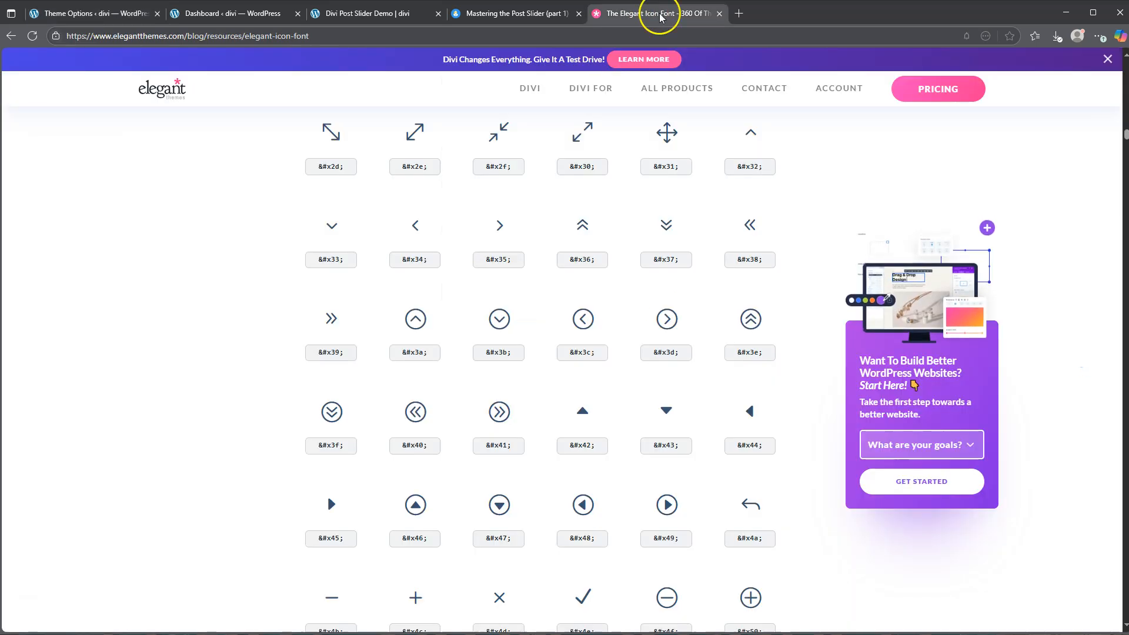
left_click_drag(497, 226, 434, 232)
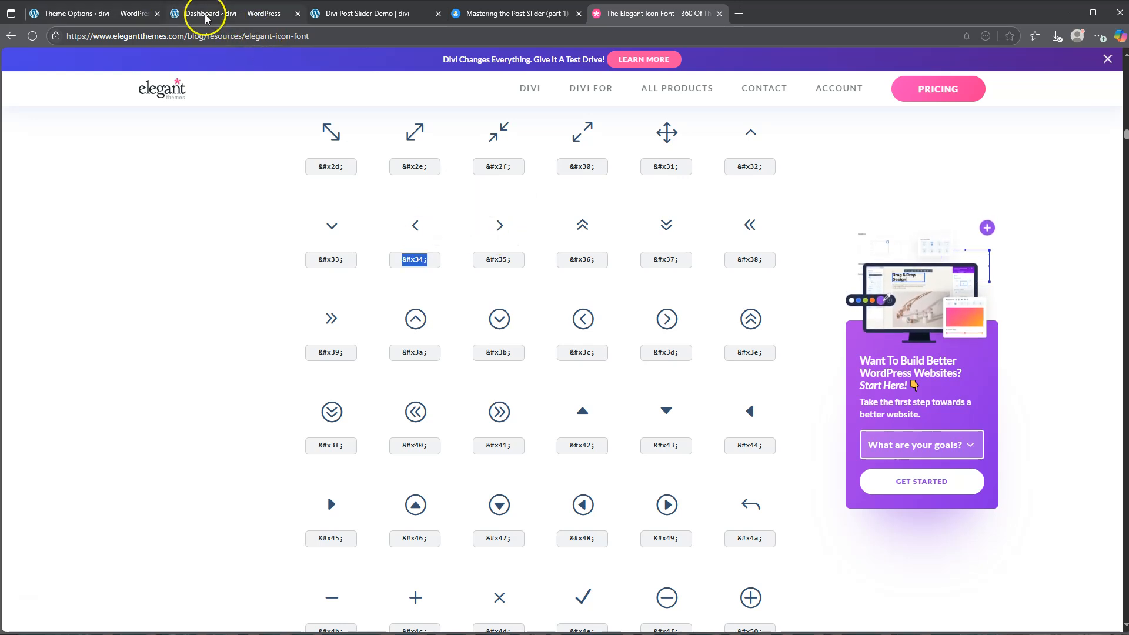
Examine the arrow content codes and the ETmodules font family in the slider's navigation CSS
left_click(141, 22)
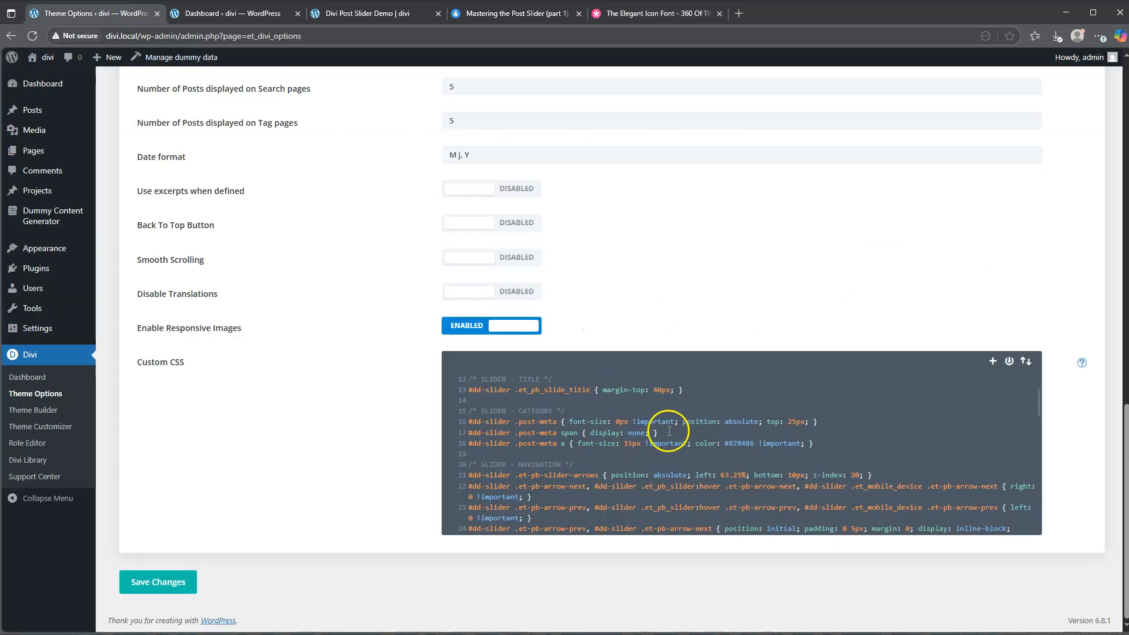
scroll(707, 474, "down", 2)
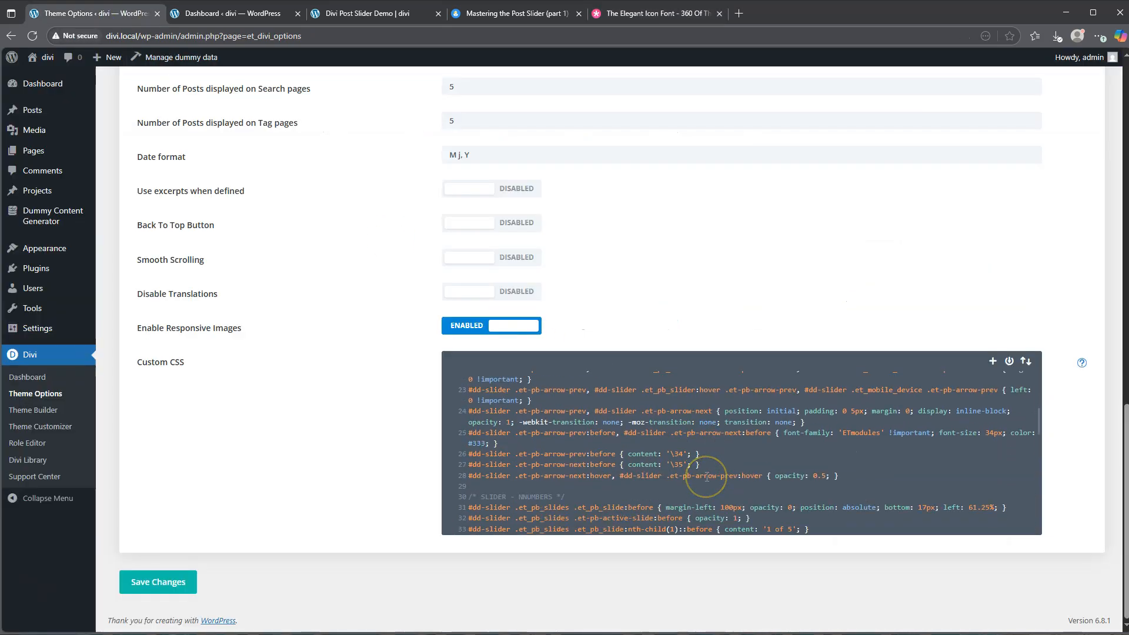
left_click(845, 432)
left_click(877, 434)
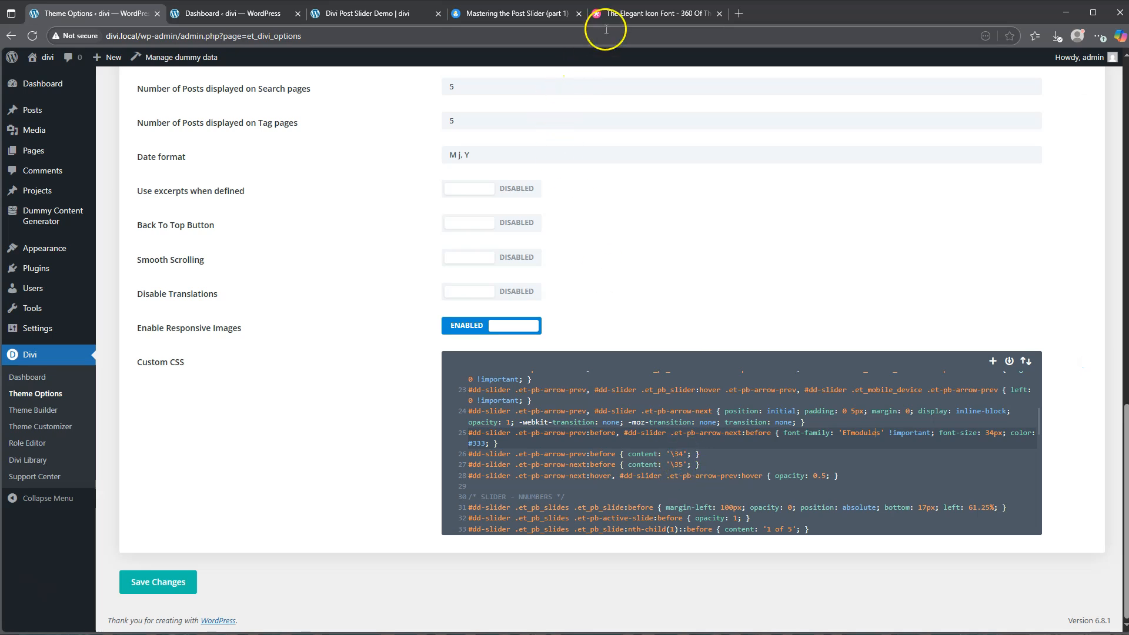
Using the icon font's double-arrow codes, set the previous arrow content to '\38' and the next arrow to '\39', and save the theme options
left_click(647, 13)
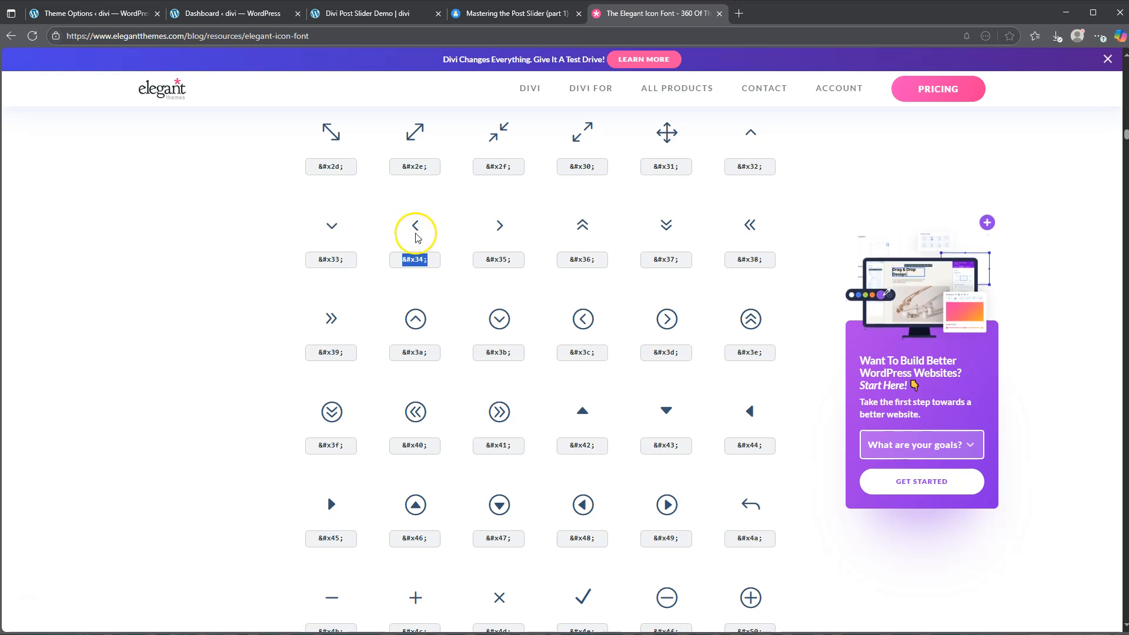
triple_click(333, 354)
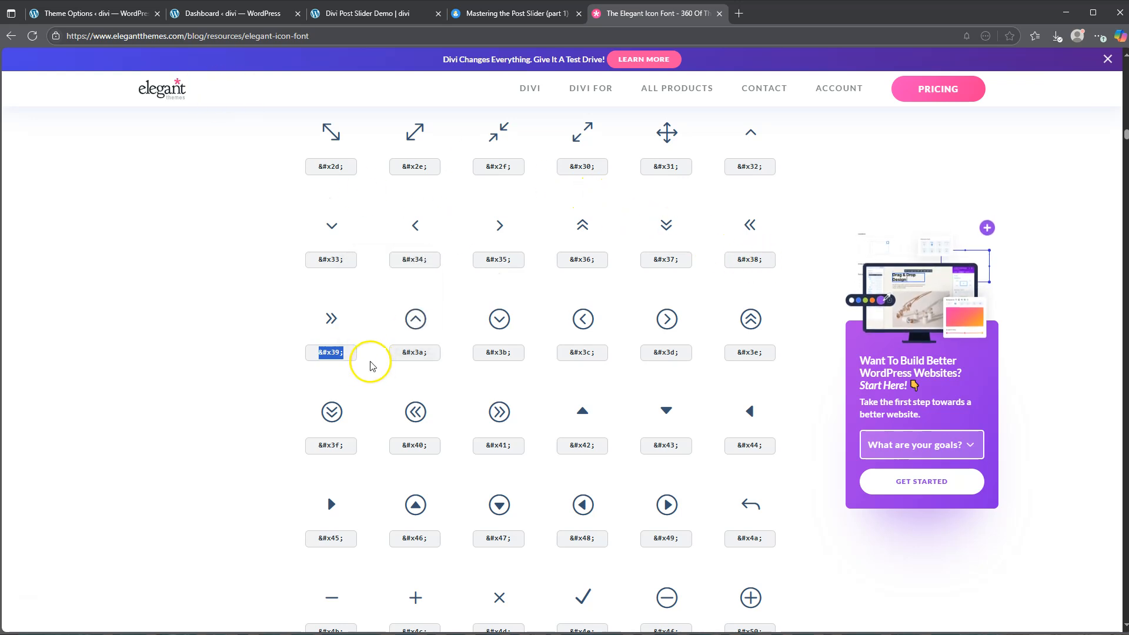
left_click(94, 13)
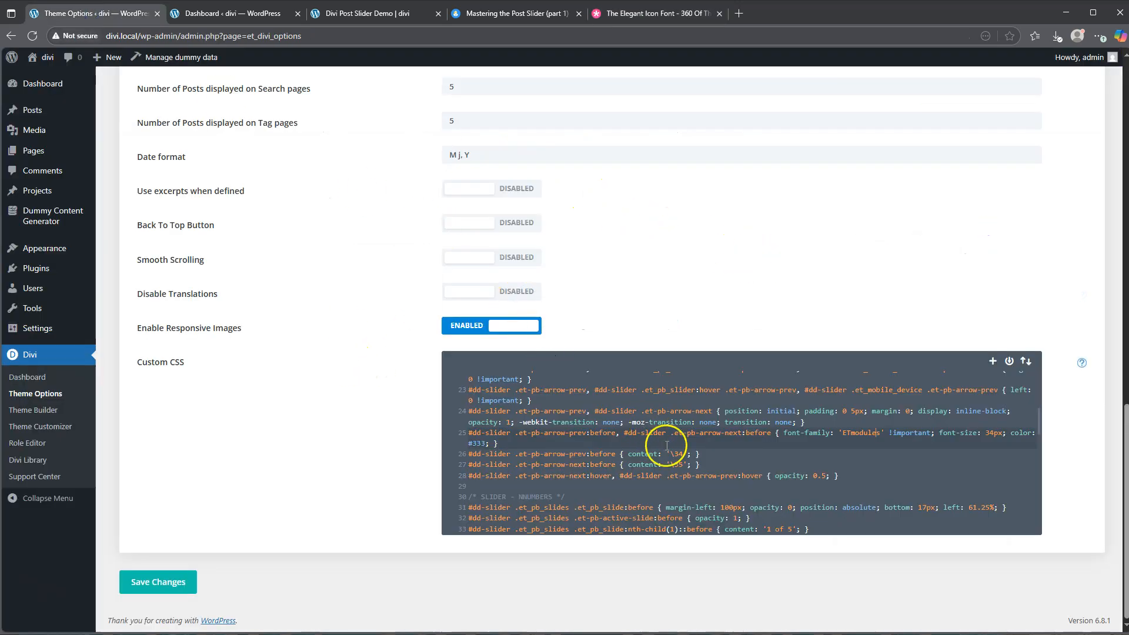
left_click(682, 455)
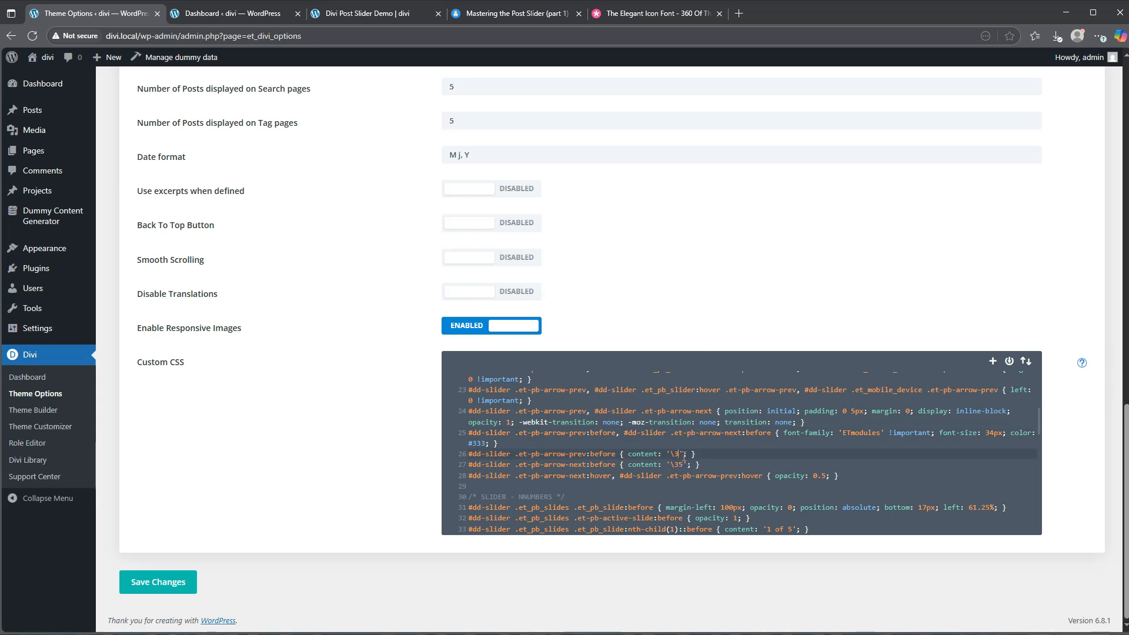
left_click(683, 463)
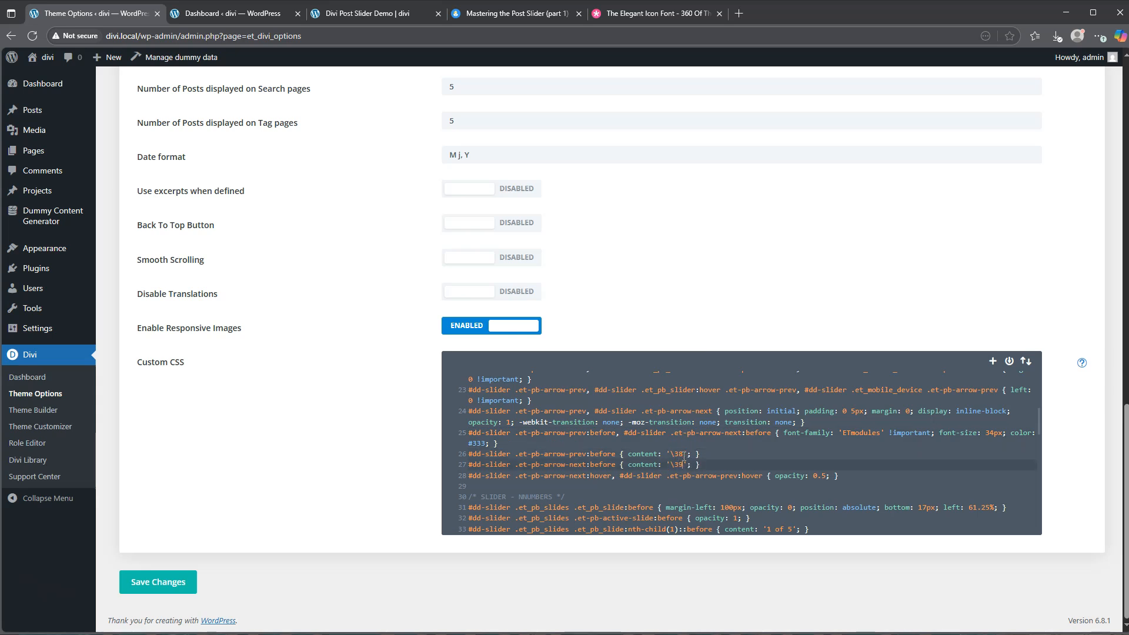
left_click(156, 585)
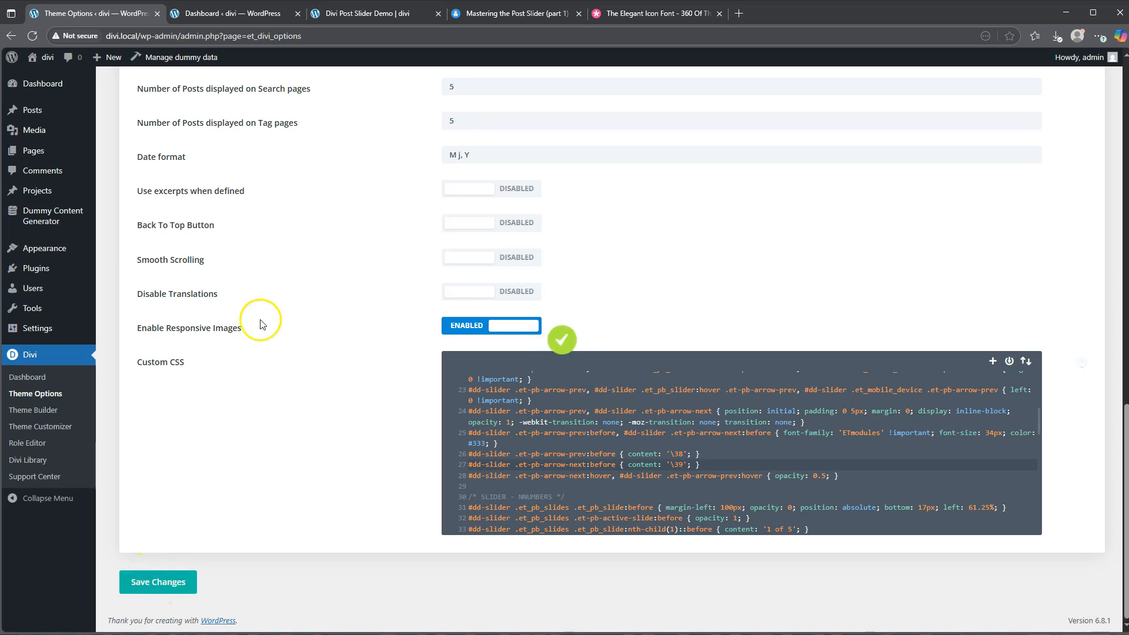
Reload the demo page to check the slider arrows, and browse the icon font page for alternative arrow icons
left_click(365, 16)
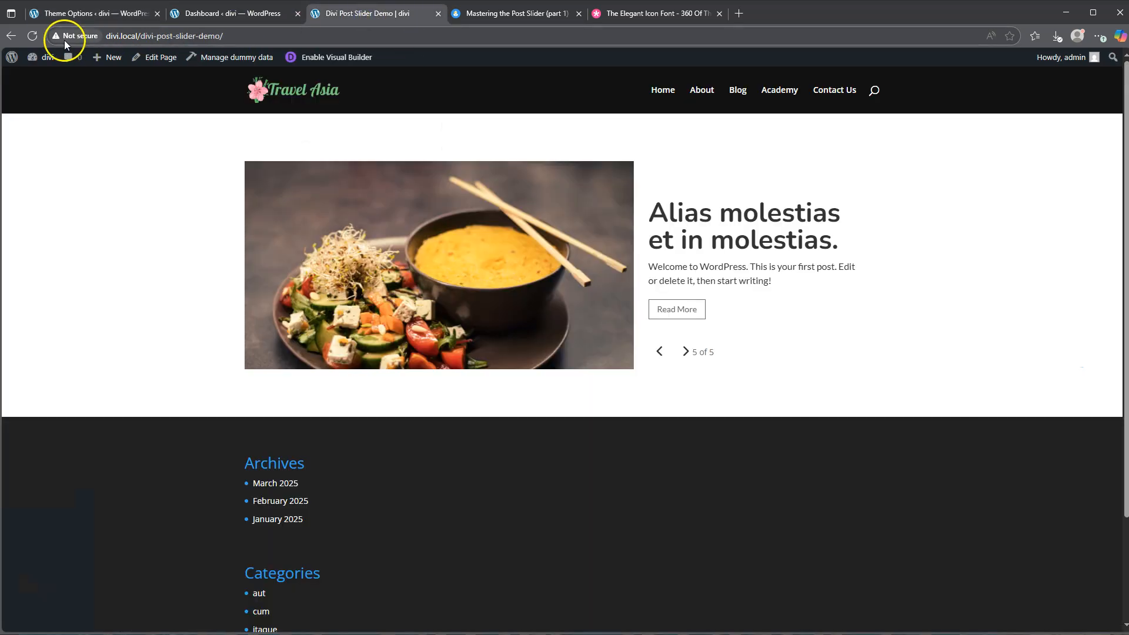
left_click(33, 36)
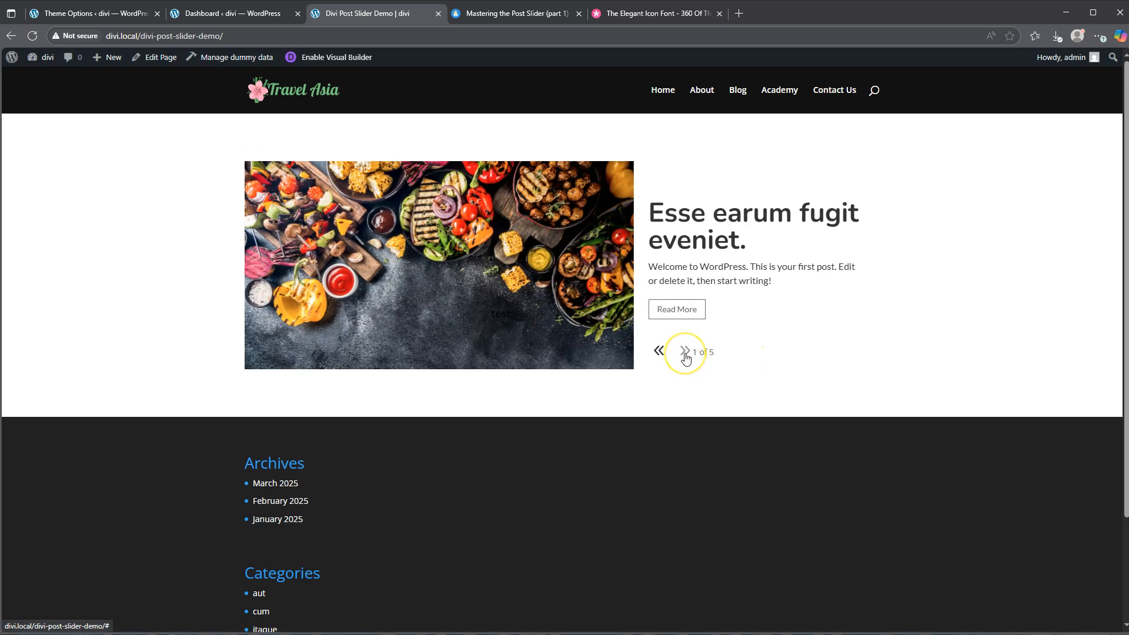
left_click(663, 14)
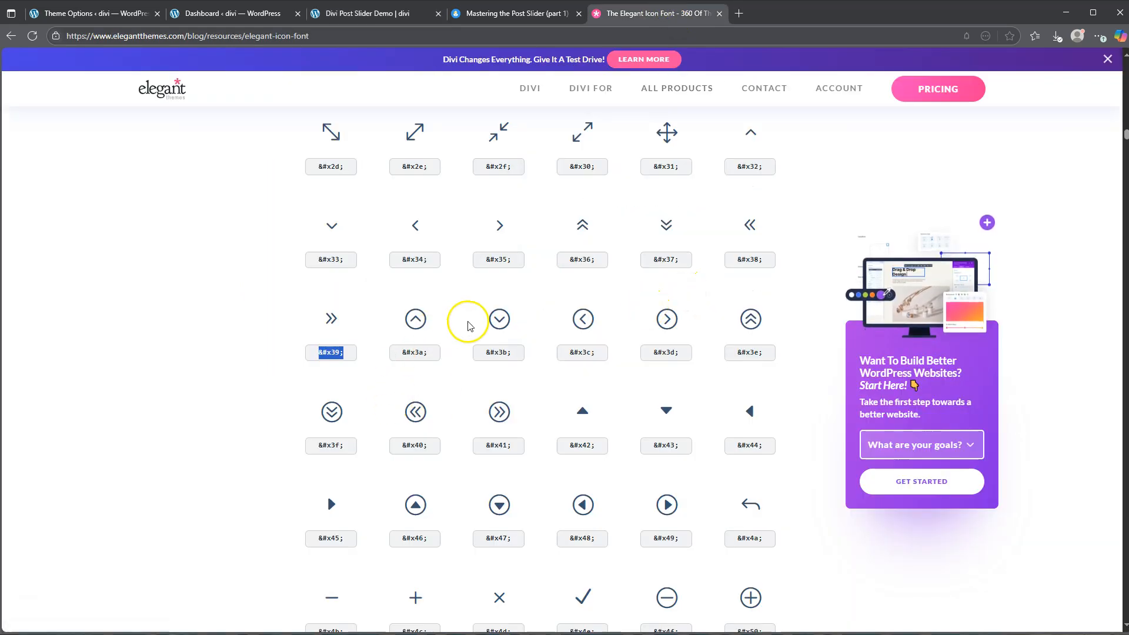
scroll(495, 416, "down", 4)
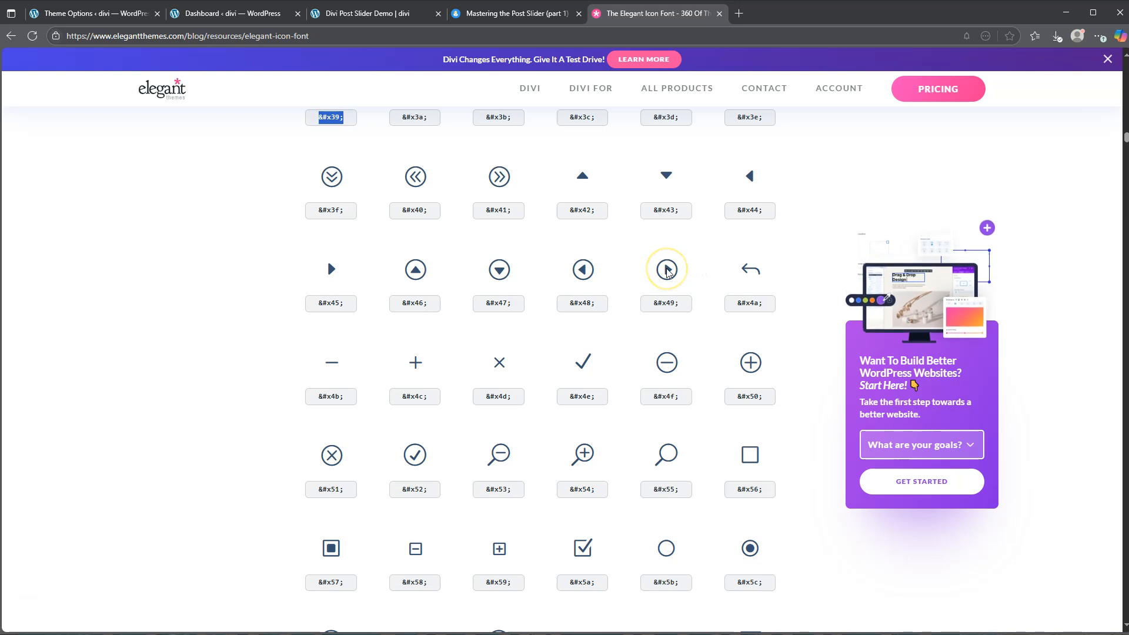
scroll(627, 316, "up", 8)
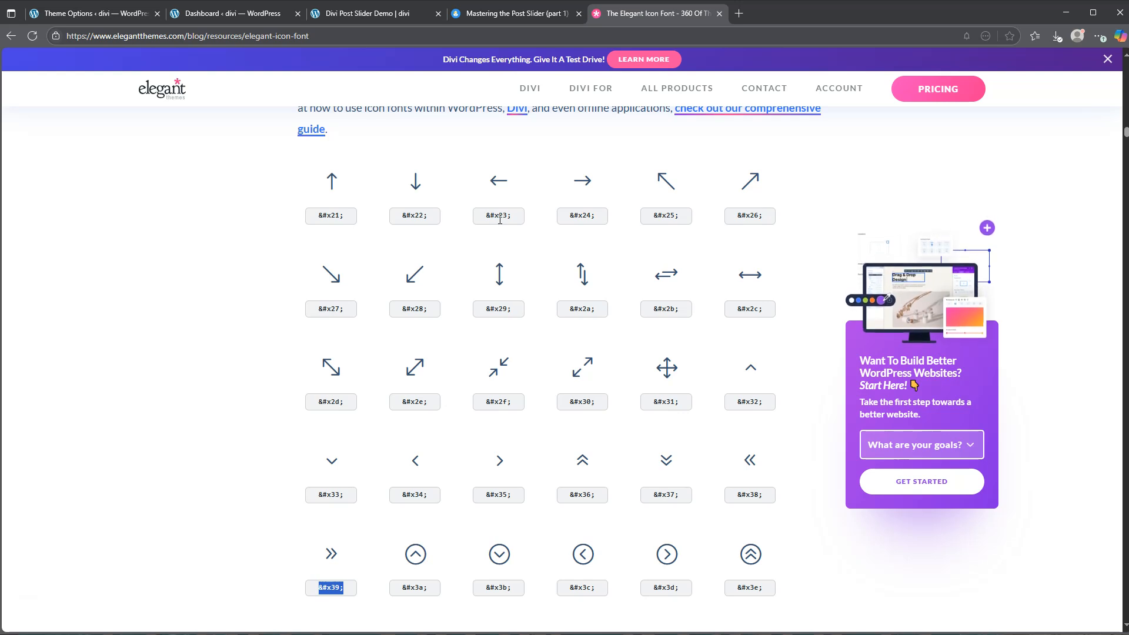
Review the custom CSS code on the Mastering the Post Slider tutorial page and return to the demo page
left_click(382, 13)
left_click(499, 13)
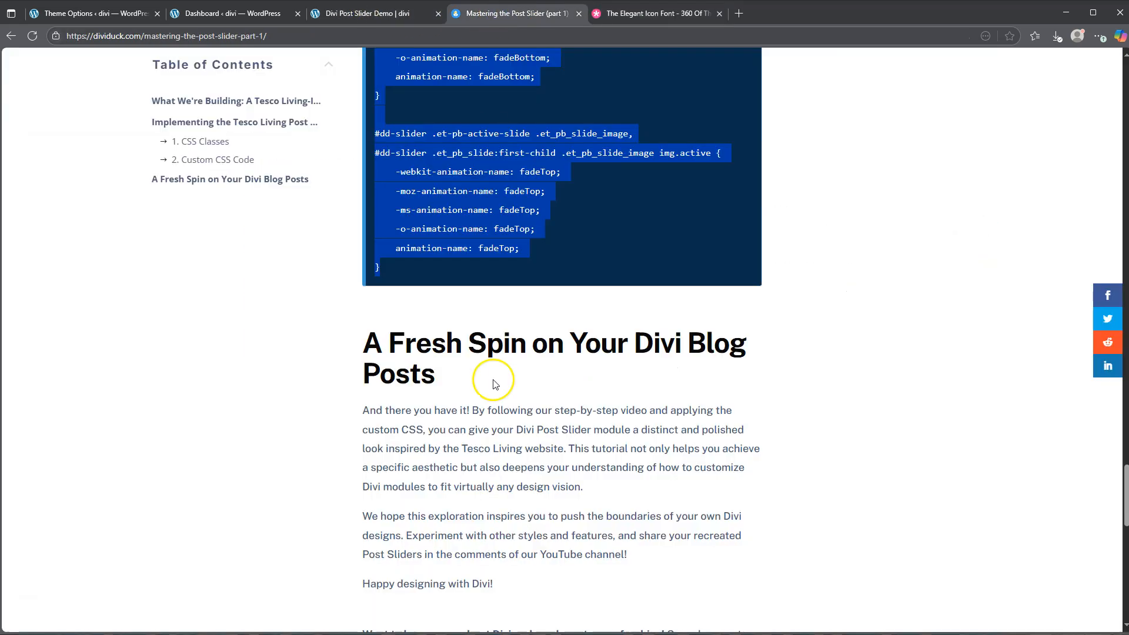
scroll(493, 384, "down", 3)
scroll(492, 383, "up", 7)
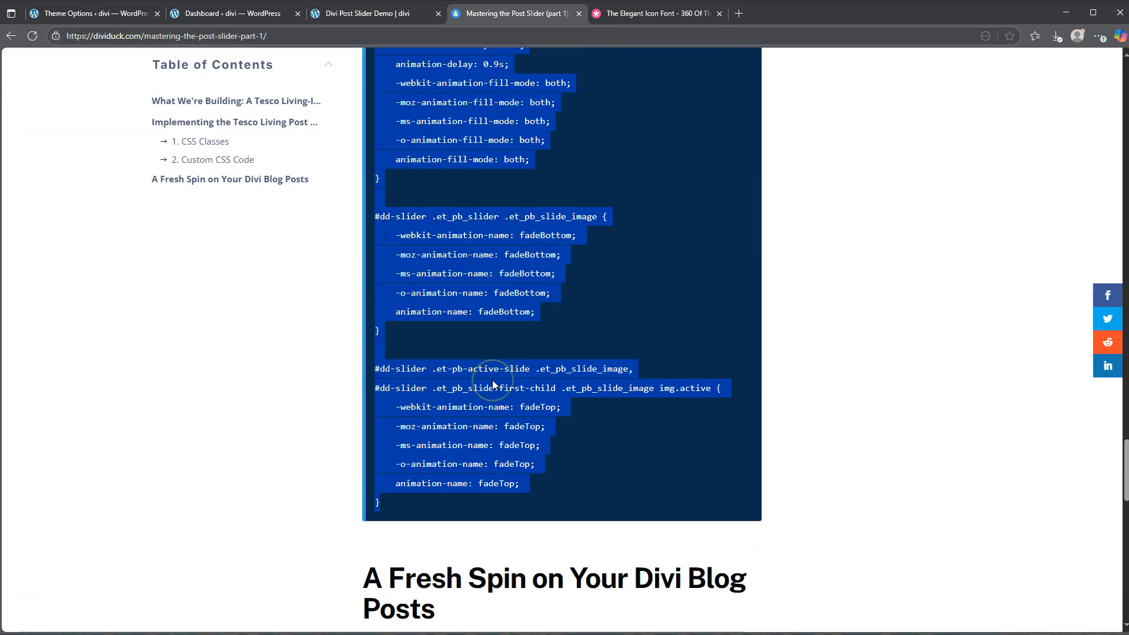
scroll(492, 380, "up", 20)
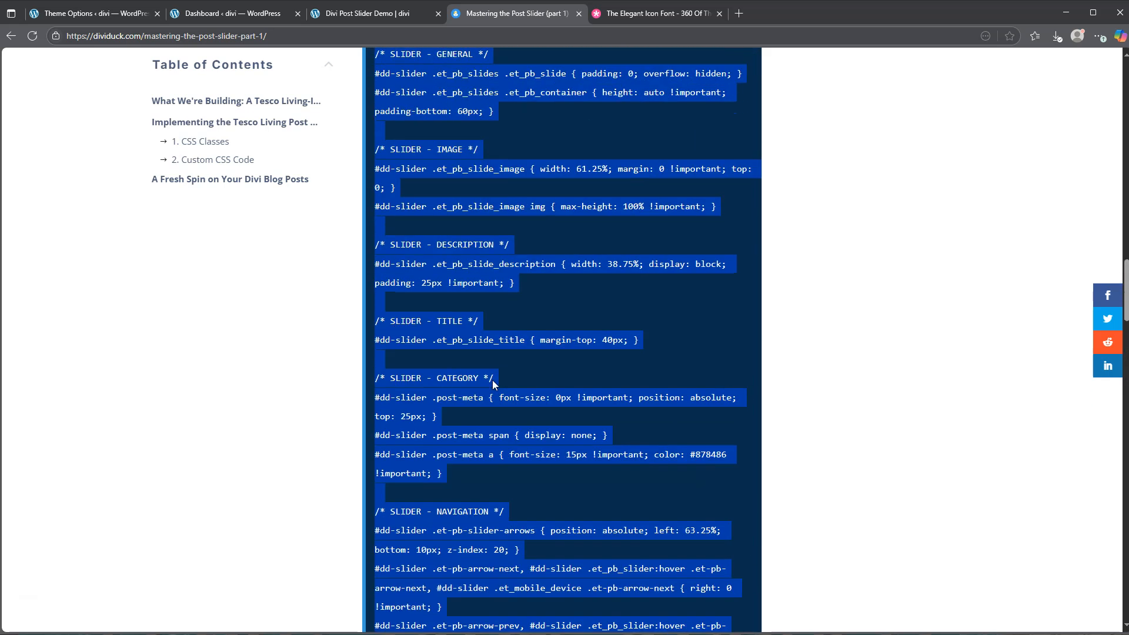
scroll(493, 379, "up", 8)
left_click(360, 14)
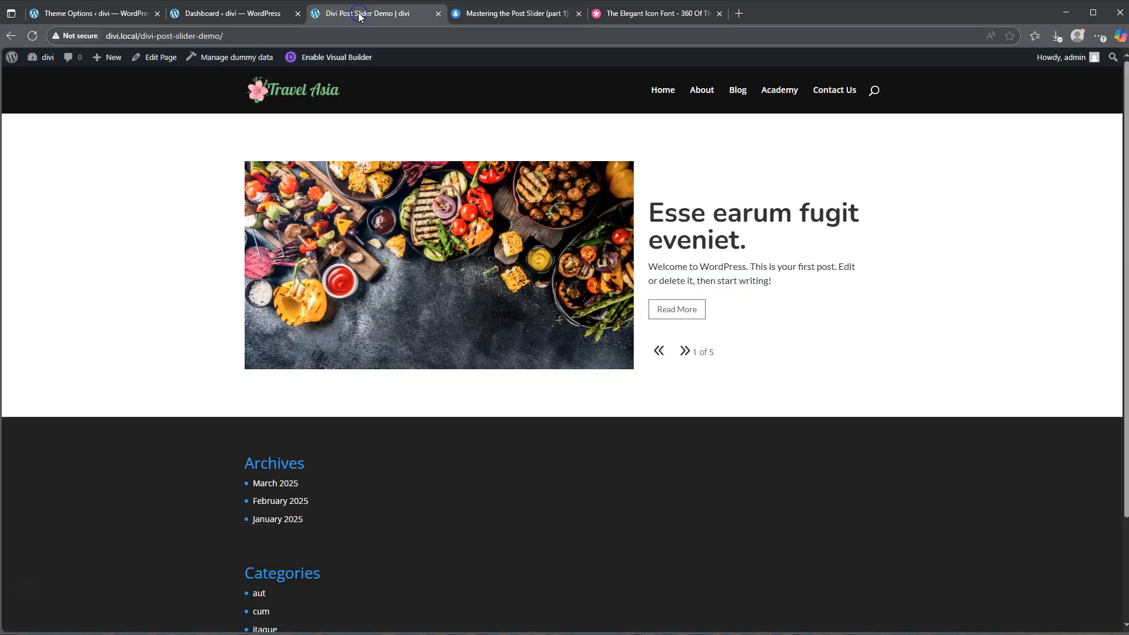